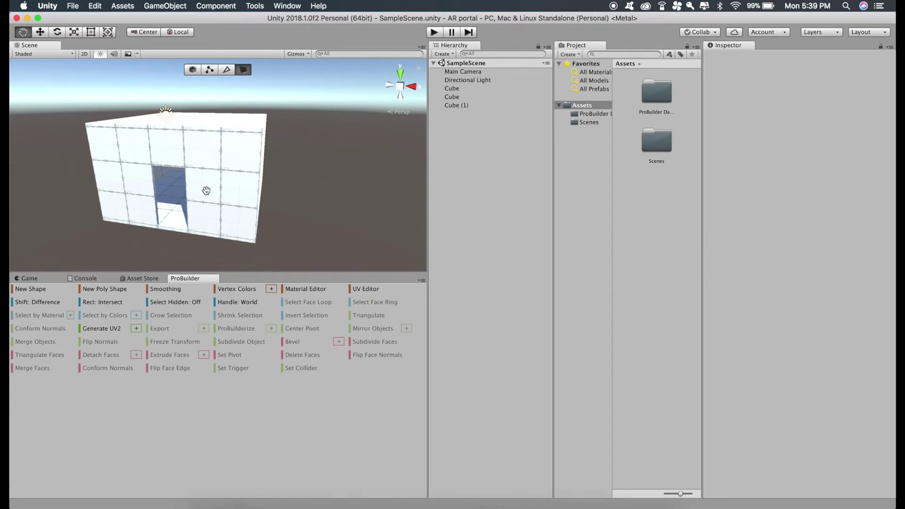
# Step: Orbit around the room cube toward its doorway and save the project
pyautogui.moveTo(206, 191); pyautogui.dragTo(184, 222)
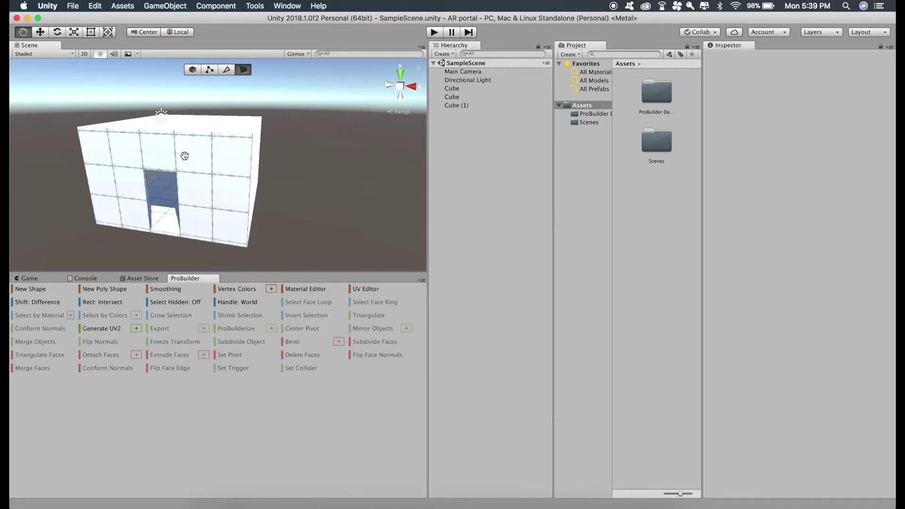
pyautogui.keyDown('alt'); pyautogui.moveTo(184, 156); pyautogui.dragTo(188, 146); pyautogui.keyUp('alt')
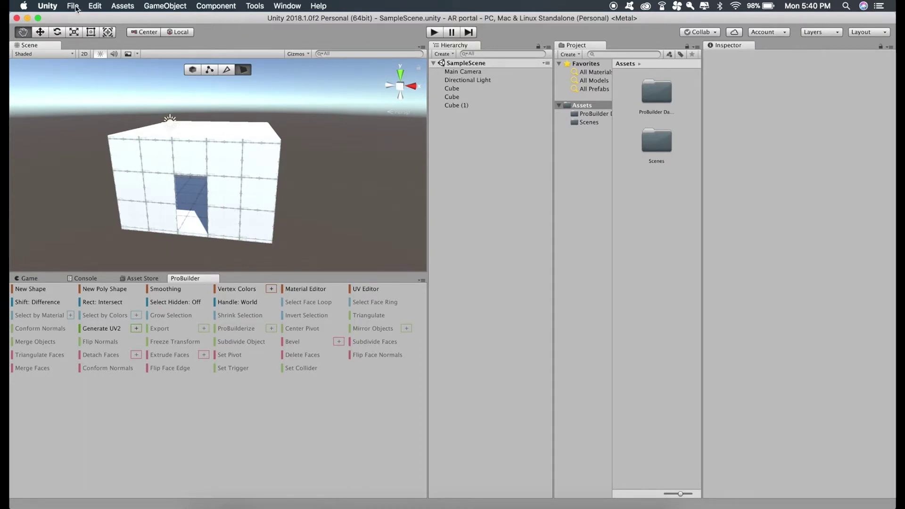
pyautogui.click(78, 8)
pyautogui.click(78, 46)
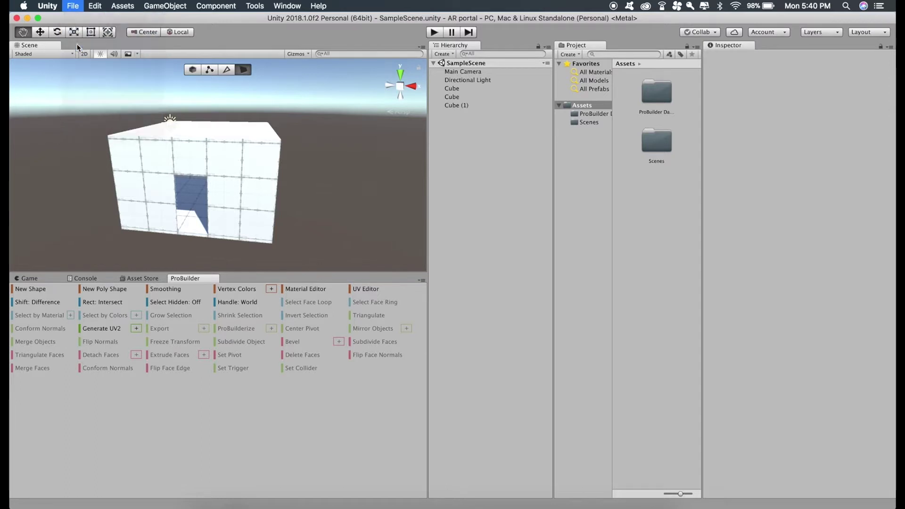
pyautogui.click(74, 9)
pyautogui.click(84, 92)
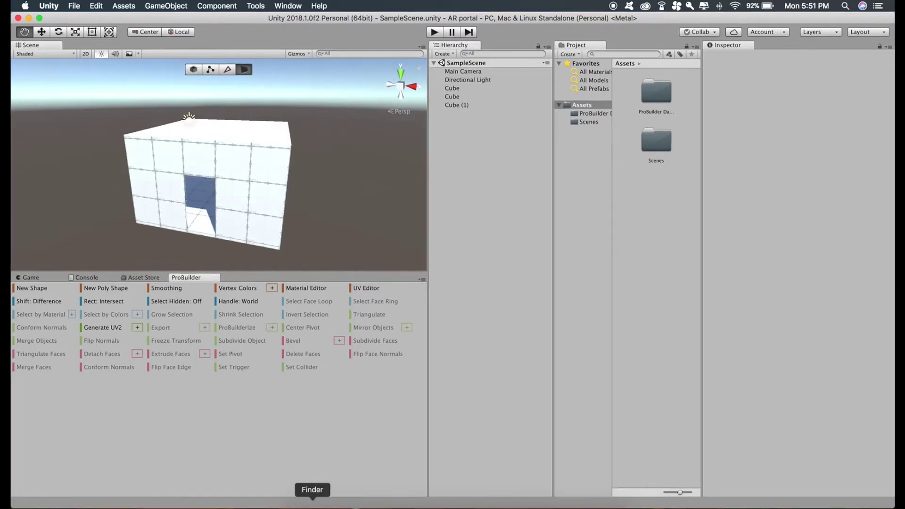
# Step: Open portal stuff in Finder and preview the ceiling, door and painting images
pyautogui.click(312, 500)
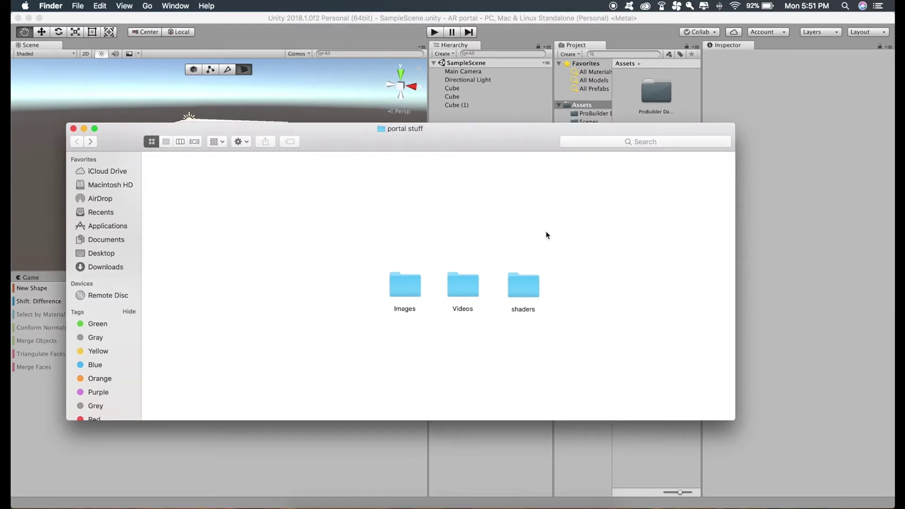
pyautogui.doubleClick(405, 285)
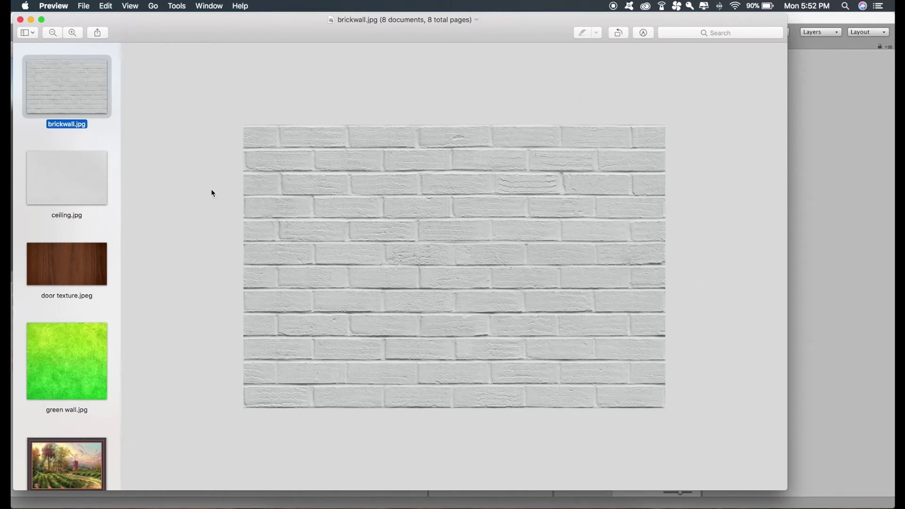
pyautogui.click(90, 179)
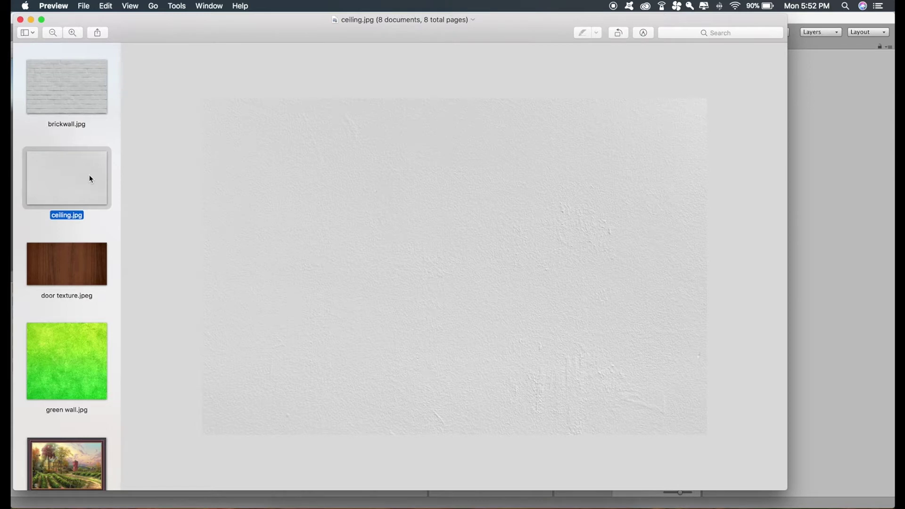
pyautogui.press('Down')
pyautogui.press('Down')
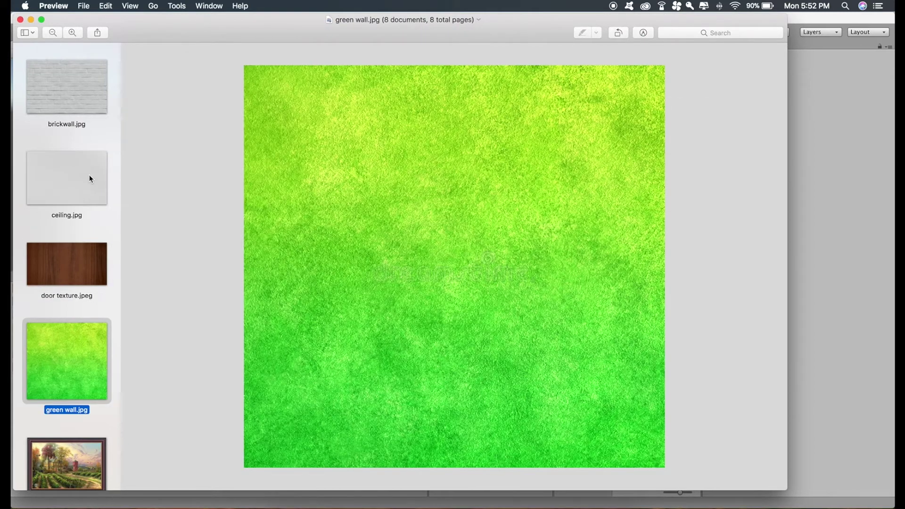
pyautogui.press('Down')
pyautogui.press('Down')
pyautogui.press('Down')
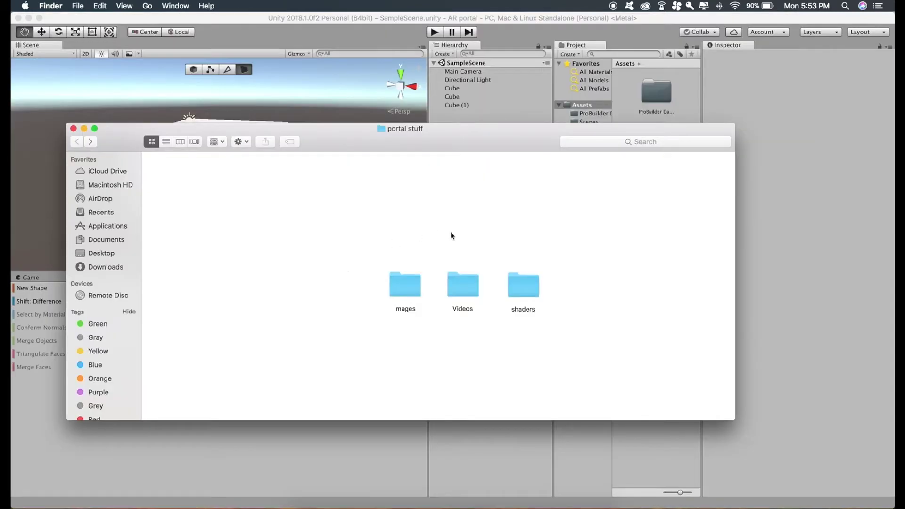
# Step: Check the Videos and shaders folders, then drag all three folders into Unity's Project panel
pyautogui.doubleClick(465, 283)
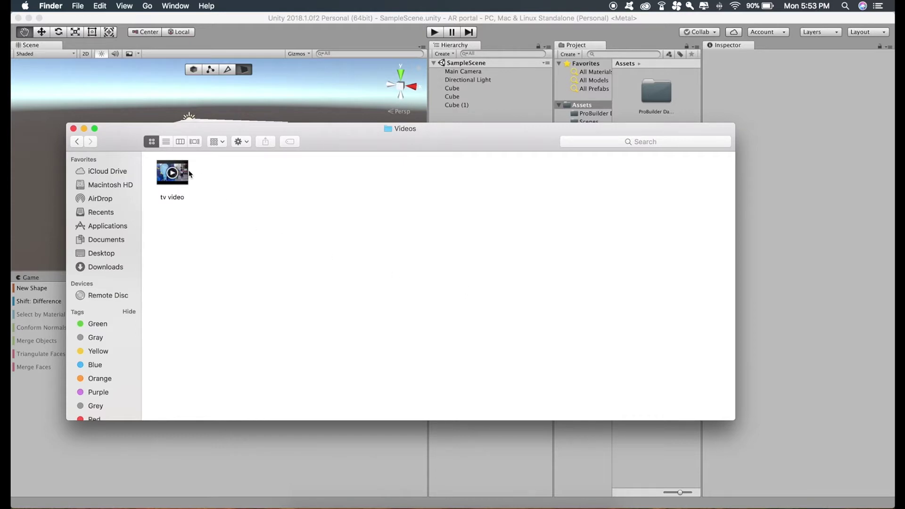
pyautogui.press('super+Up')
pyautogui.doubleClick(524, 287)
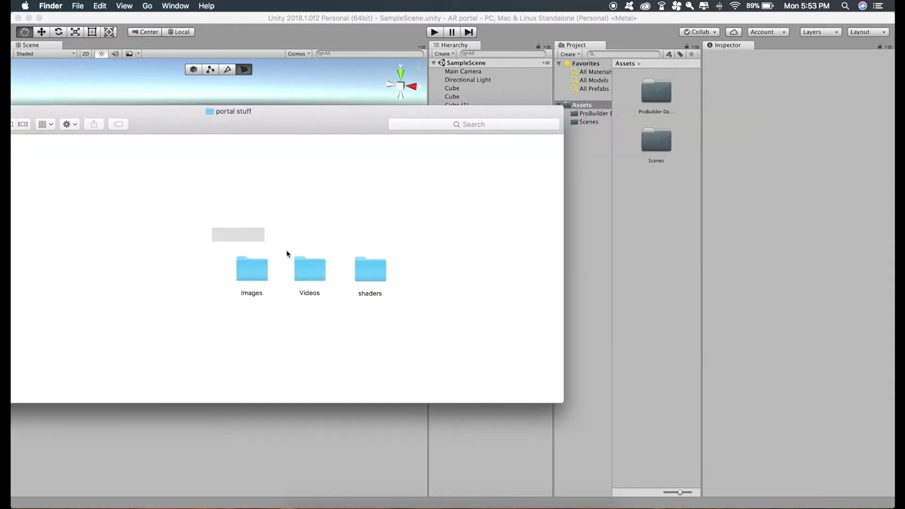
pyautogui.moveTo(212, 231)
pyautogui.mouseDown()
pyautogui.moveTo(390, 299)
pyautogui.moveTo(574, 275)
pyautogui.mouseUp()
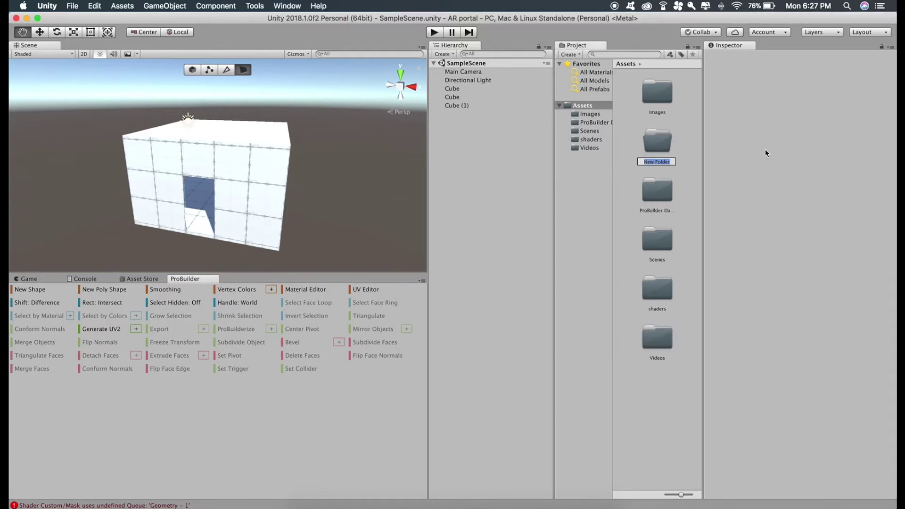
pyautogui.write('materials')
# Step: Name the new folder 'materials', open it, and create material1 inside
pyautogui.press('Return')
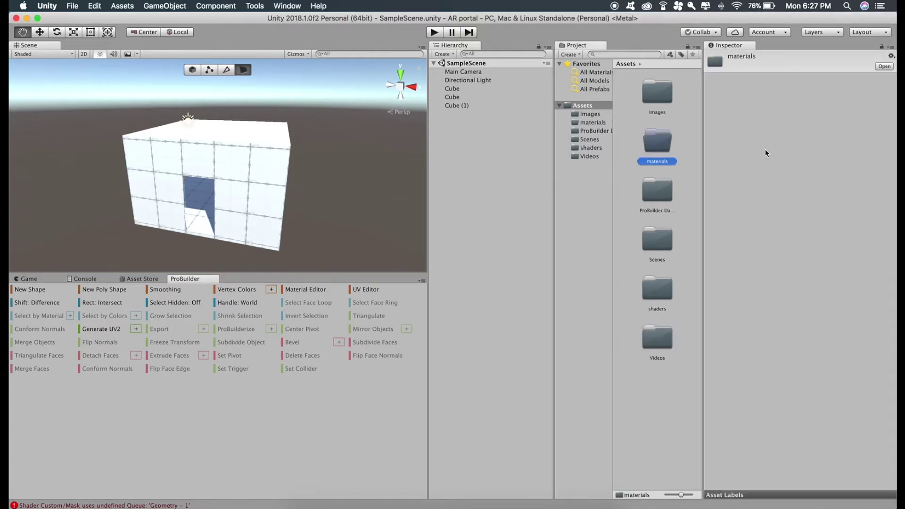
pyautogui.doubleClick(644, 143)
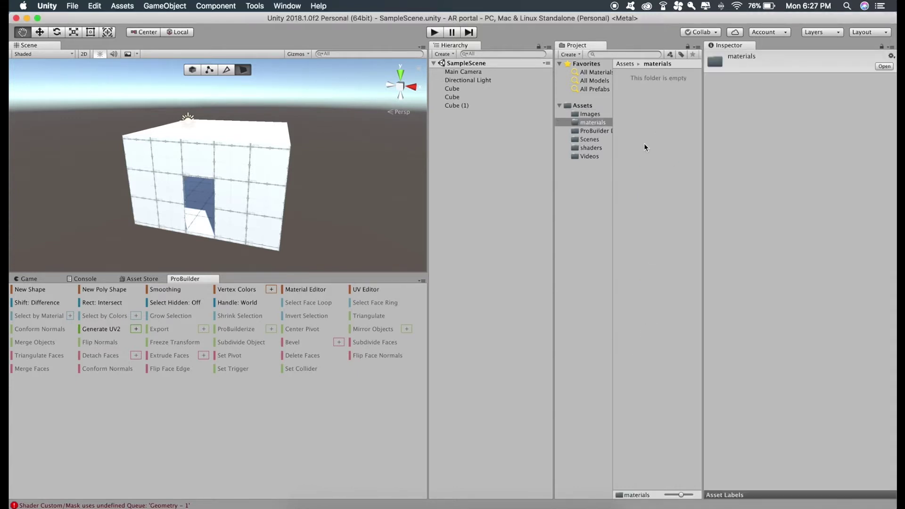
pyautogui.rightClick(649, 114)
pyautogui.moveTo(792, 165)
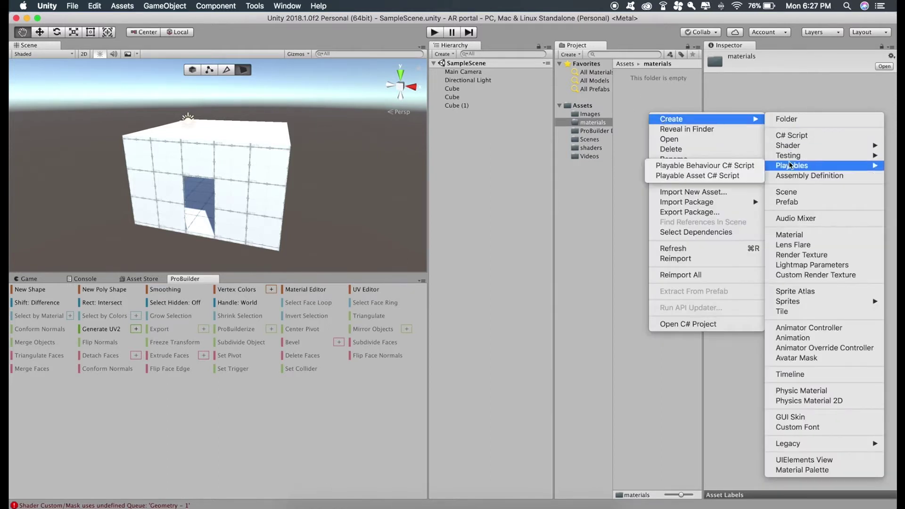
pyautogui.click(789, 233)
pyautogui.write('m')
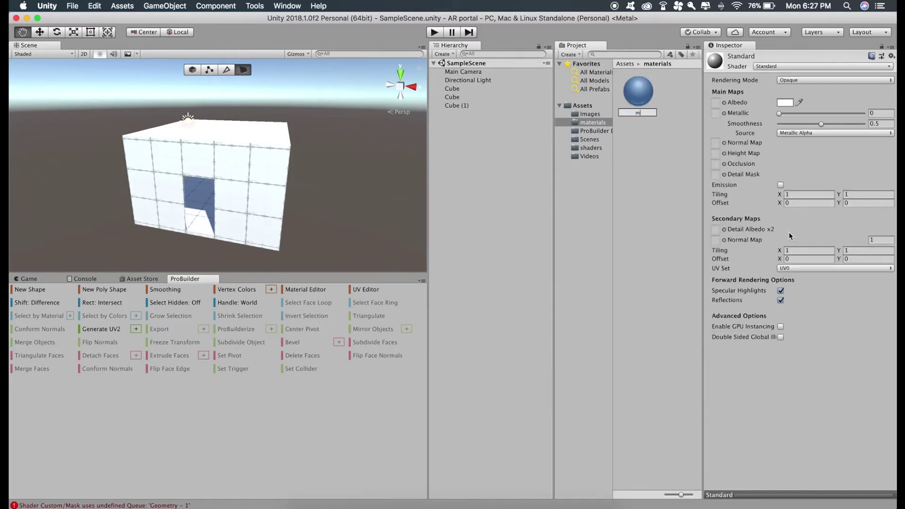
pyautogui.write('aterial1')
pyautogui.press('Return')
# Step: Create a second material named material2 and select material1
pyautogui.rightClick(672, 148)
pyautogui.moveTo(695, 152)
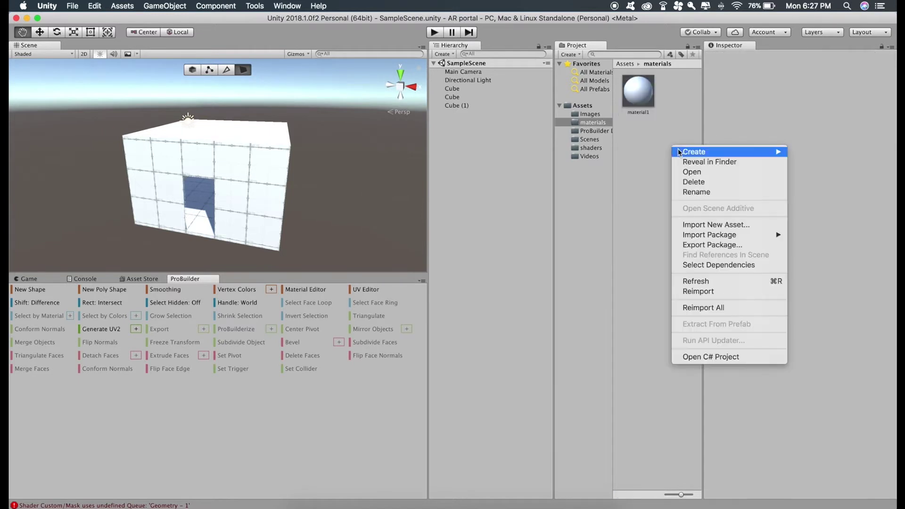
pyautogui.click(586, 266)
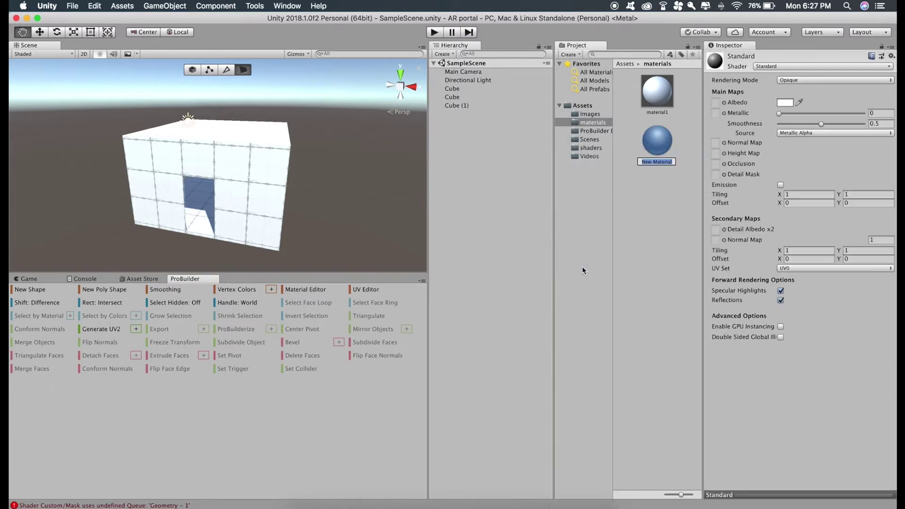
pyautogui.write('material2')
pyautogui.press('Return')
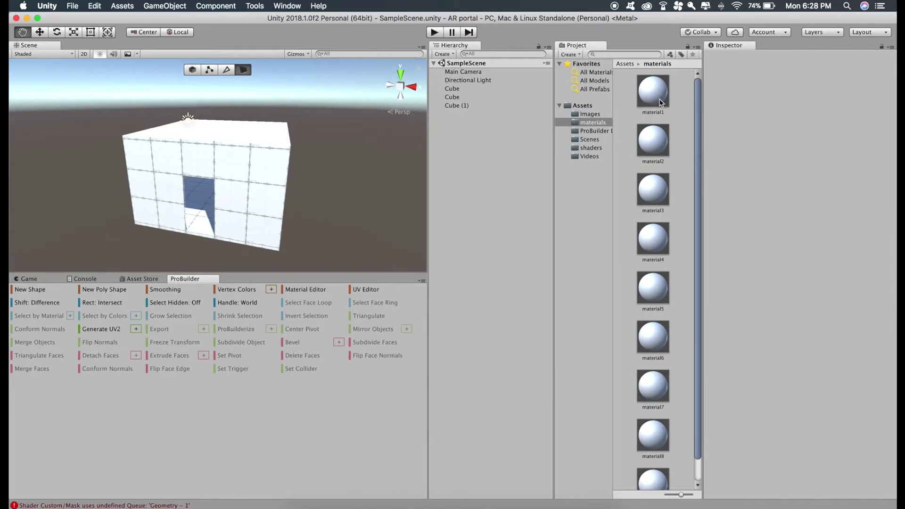
pyautogui.click(653, 92)
# Step: Give material1 the Legacy Diffuse shader with the light wall texture
pyautogui.click(764, 66)
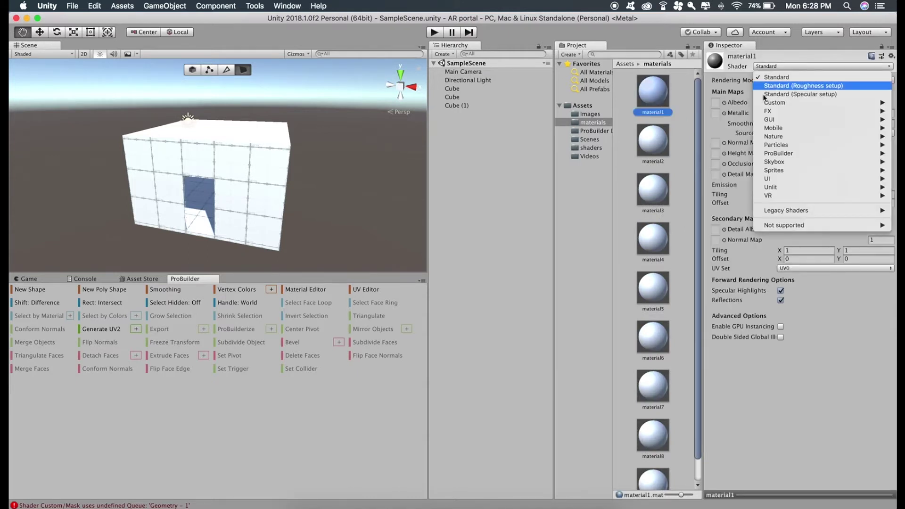
pyautogui.moveTo(785, 210)
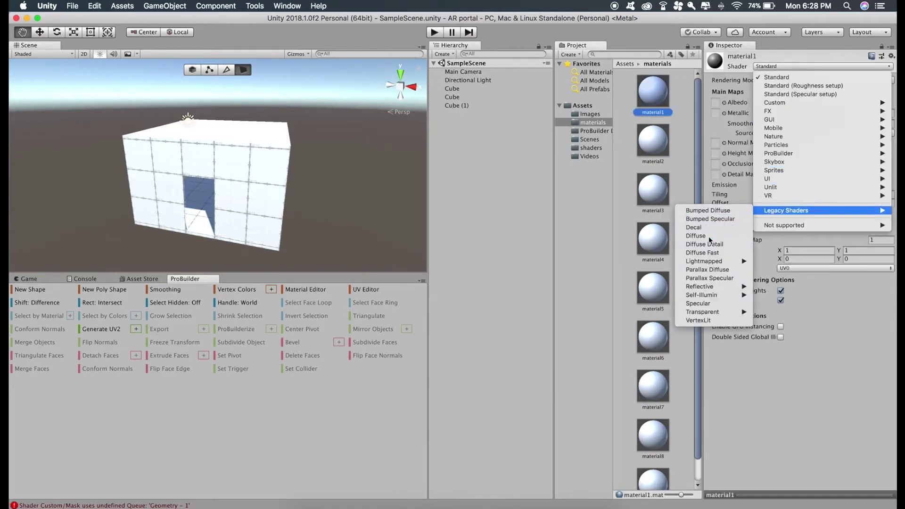
pyautogui.click(709, 236)
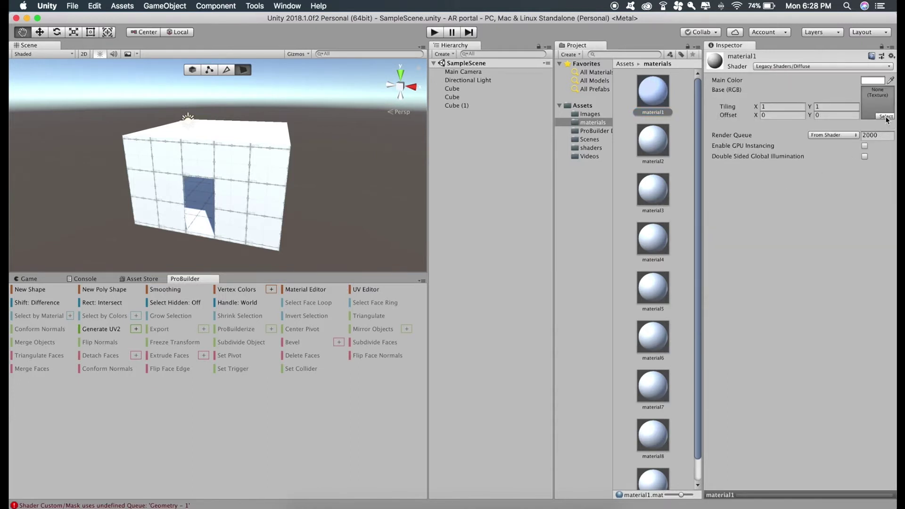
pyautogui.click(886, 118)
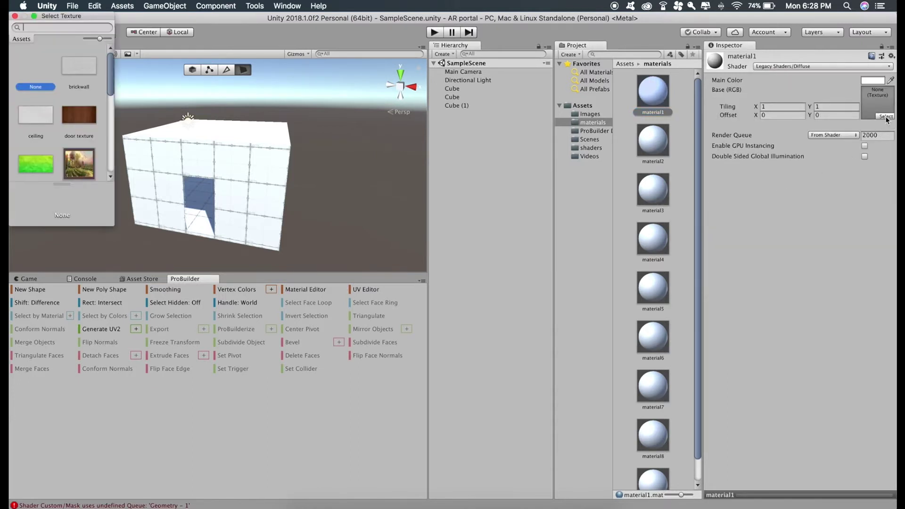
pyautogui.doubleClick(73, 68)
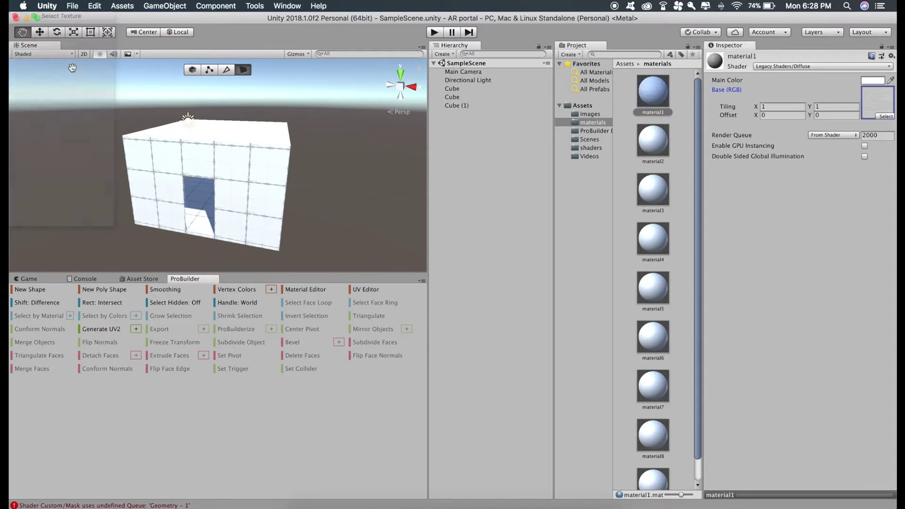
# Step: Give material2 the Legacy Diffuse shader with the ceiling texture
pyautogui.click(653, 140)
pyautogui.click(762, 67)
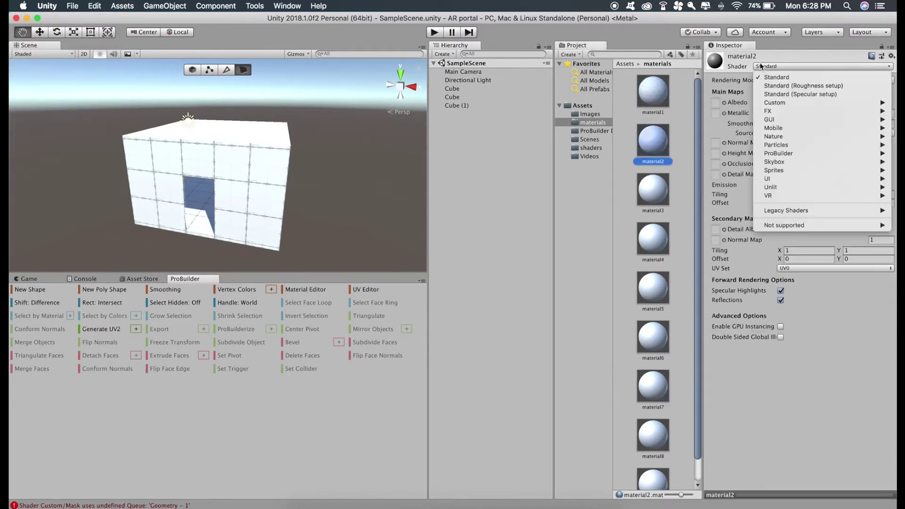
pyautogui.moveTo(785, 210)
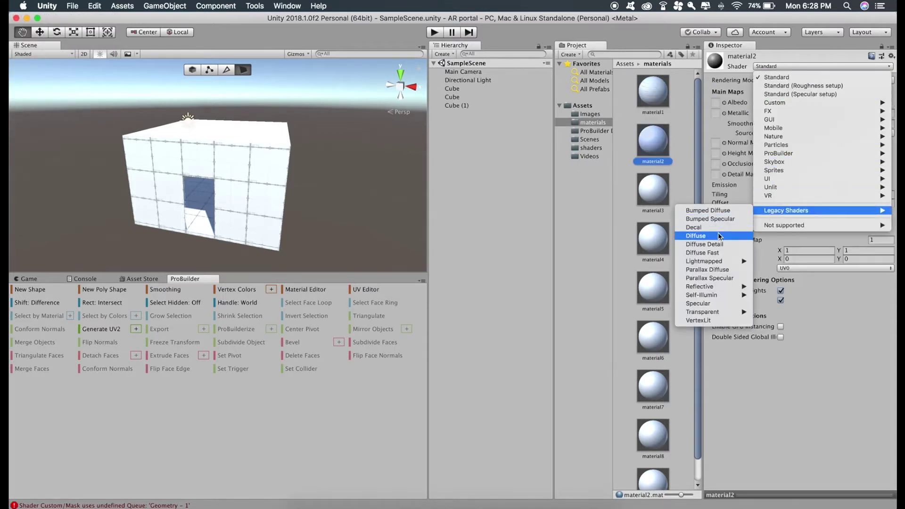
pyautogui.click(719, 237)
pyautogui.click(883, 116)
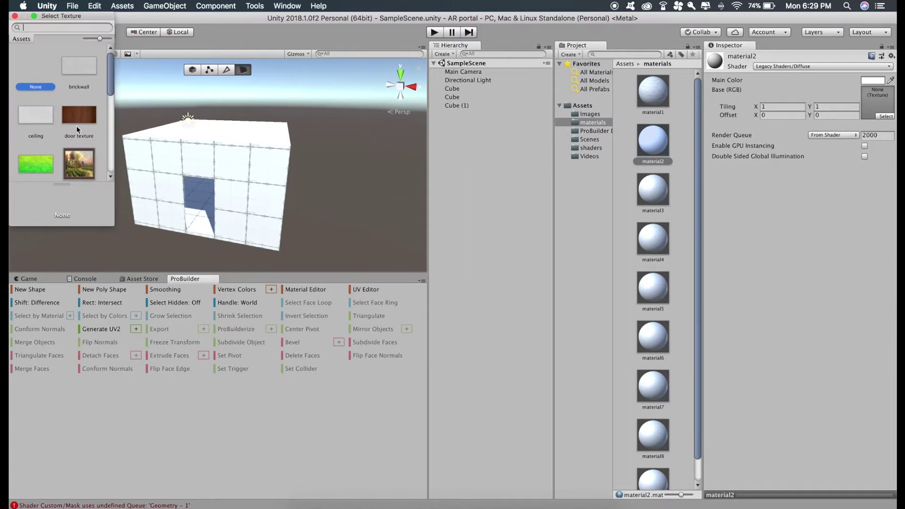
pyautogui.doubleClick(33, 120)
# Step: Switch material3 to the Legacy Diffuse shader and move on to material9
pyautogui.click(665, 196)
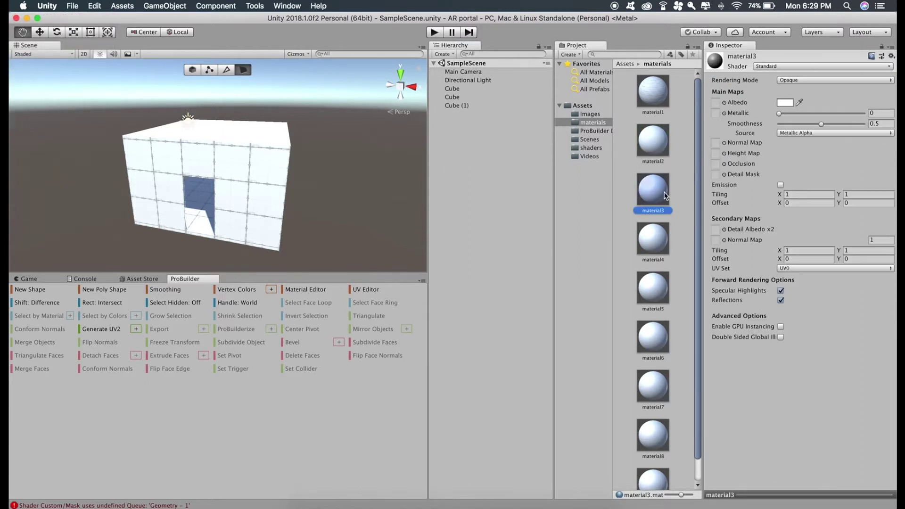
pyautogui.click(721, 236)
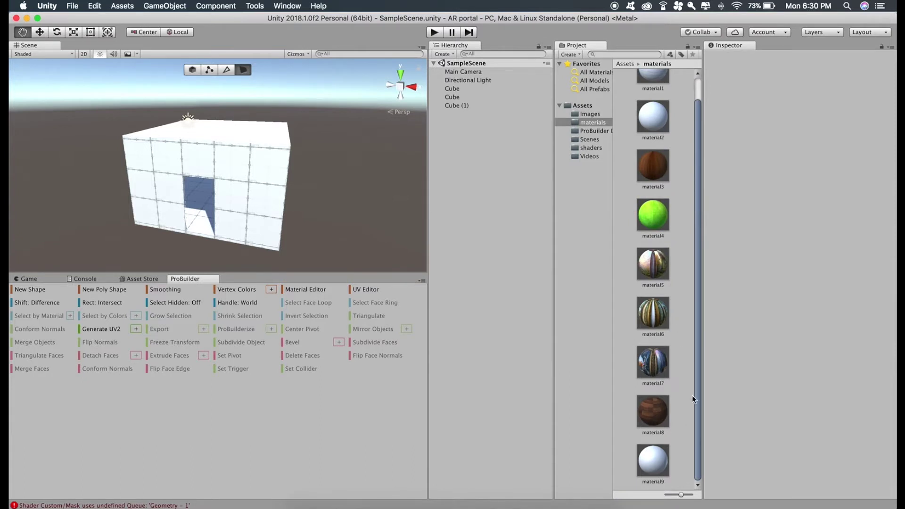
pyautogui.click(657, 464)
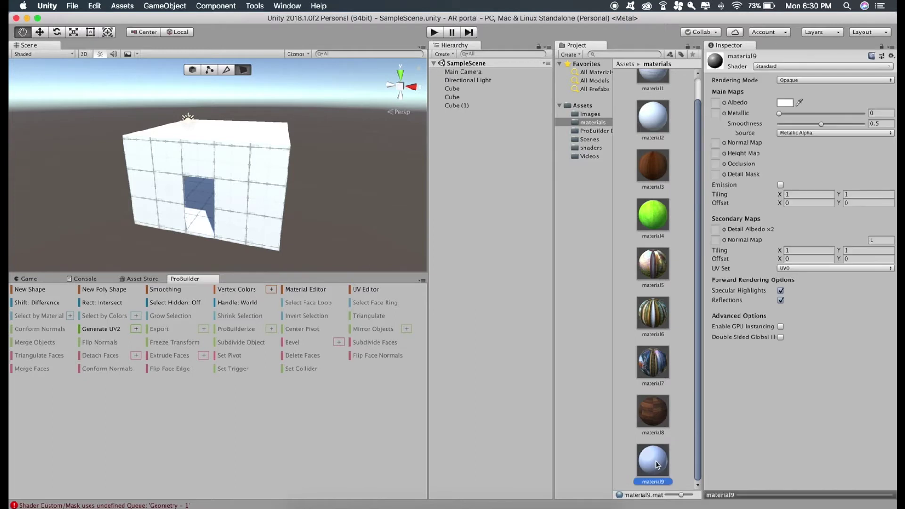
# Step: Give material9 the Custom/Mask shader and render queue 1999, then open ProBuilder's Material Editor
pyautogui.click(770, 67)
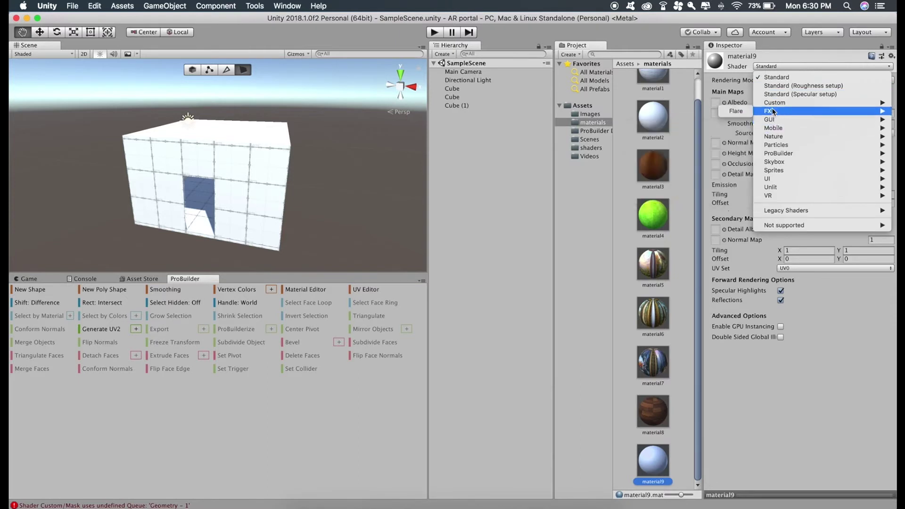
pyautogui.moveTo(775, 102)
pyautogui.click(749, 106)
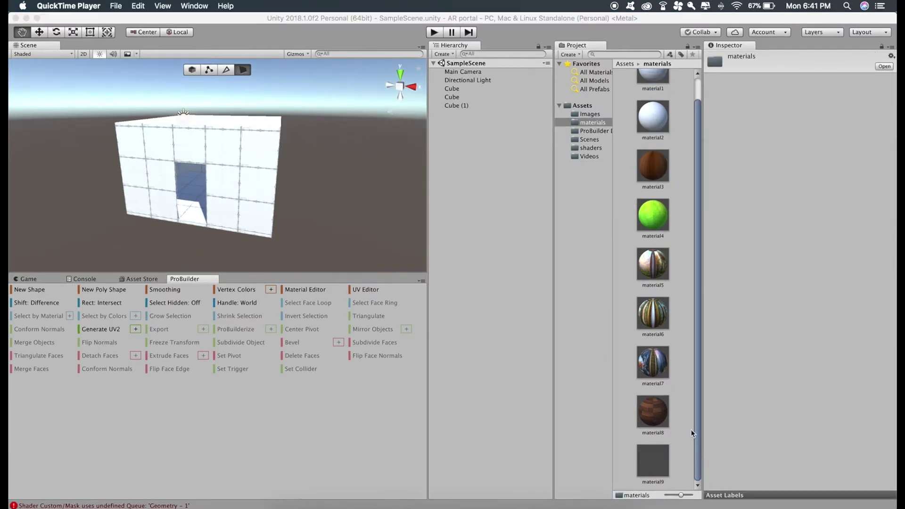
pyautogui.click(663, 453)
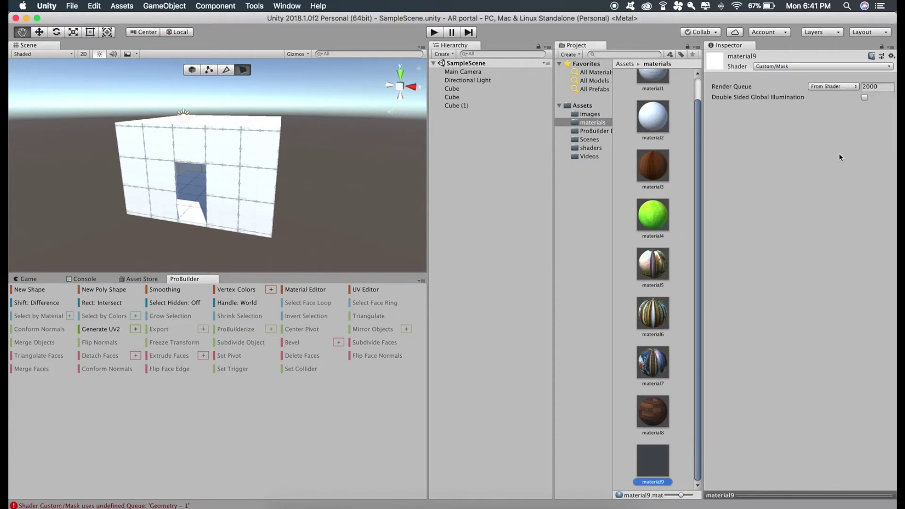
pyautogui.click(883, 87)
pyautogui.write('1999')
pyautogui.press('Return')
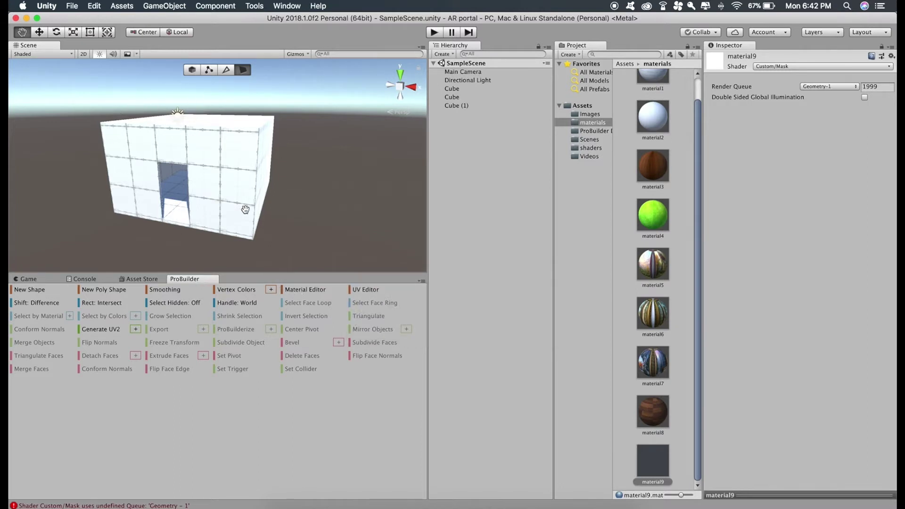
pyautogui.click(295, 290)
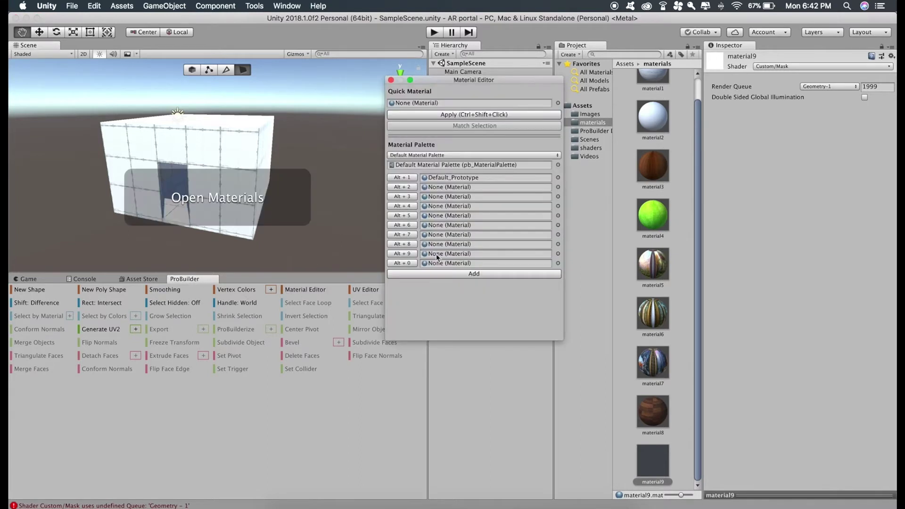
pyautogui.scroll(2, 628, 171)
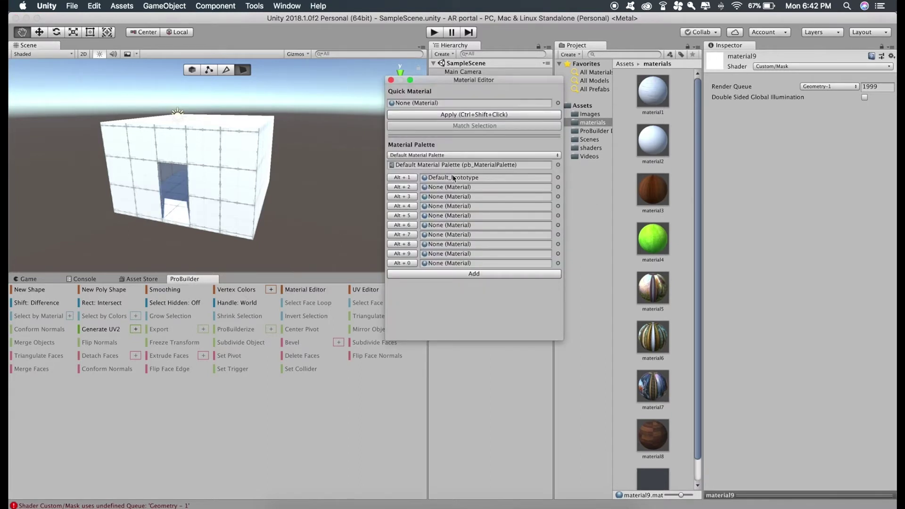
# Step: Fill the ProBuilder palette slots with material1 through material9
pyautogui.moveTo(648, 126); pyautogui.dragTo(500, 189)
pyautogui.moveTo(653, 190); pyautogui.dragTo(495, 206)
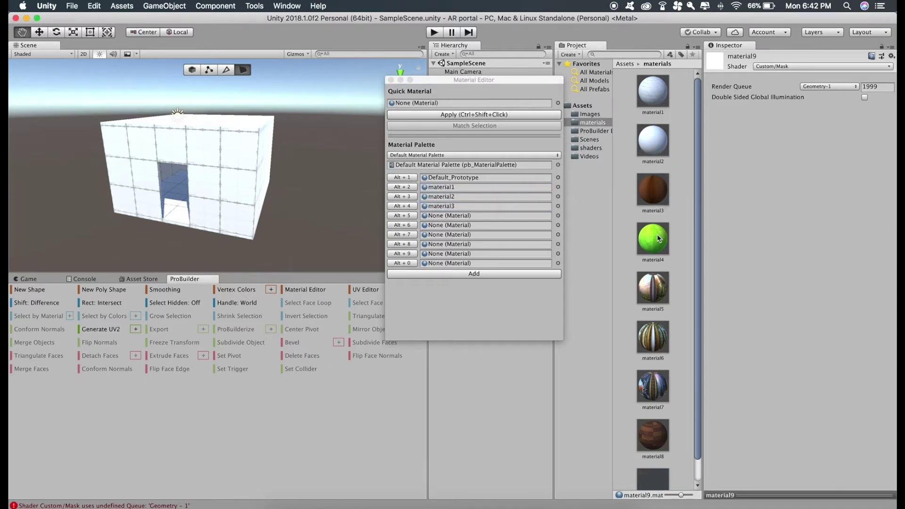
pyautogui.moveTo(653, 239); pyautogui.dragTo(495, 215)
pyautogui.moveTo(653, 286); pyautogui.dragTo(489, 226)
pyautogui.moveTo(653, 336); pyautogui.dragTo(488, 234)
pyautogui.moveTo(653, 386); pyautogui.dragTo(488, 244)
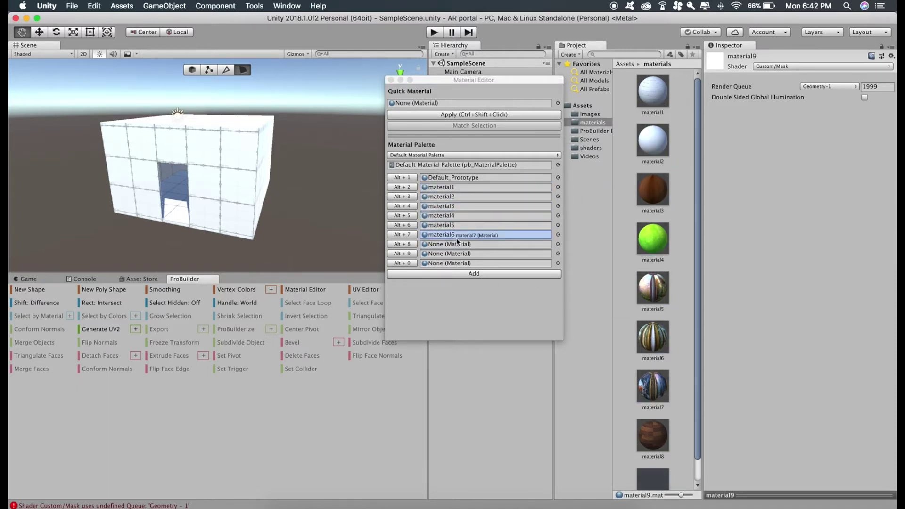
pyautogui.scroll(-2, 653, 396)
pyautogui.moveTo(653, 410); pyautogui.dragTo(488, 254)
pyautogui.moveTo(653, 459); pyautogui.dragTo(454, 263)
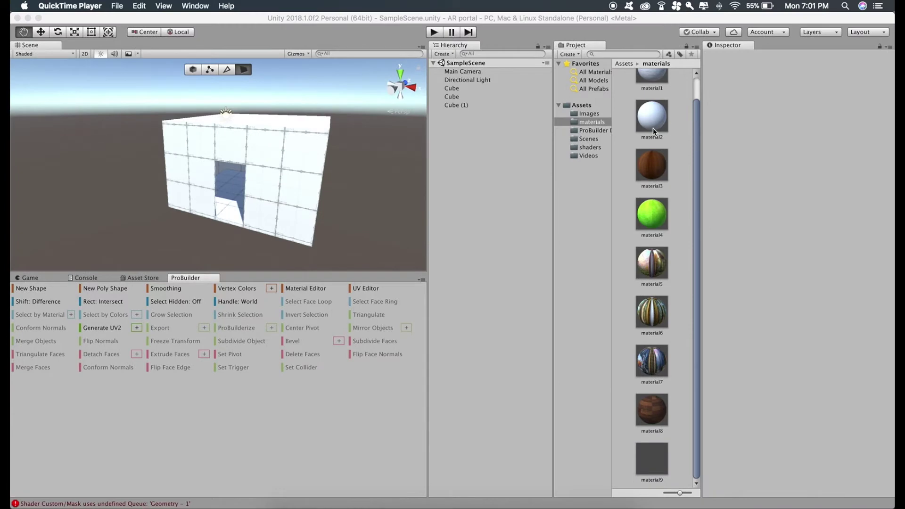
# Step: Delete the Directional Light from the scene
pyautogui.click(459, 81)
pyautogui.rightClick(458, 80)
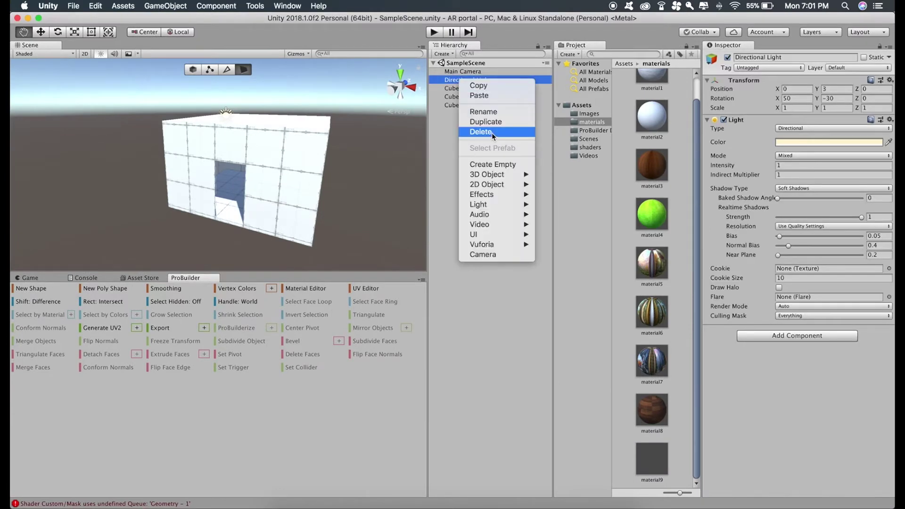
pyautogui.click(491, 133)
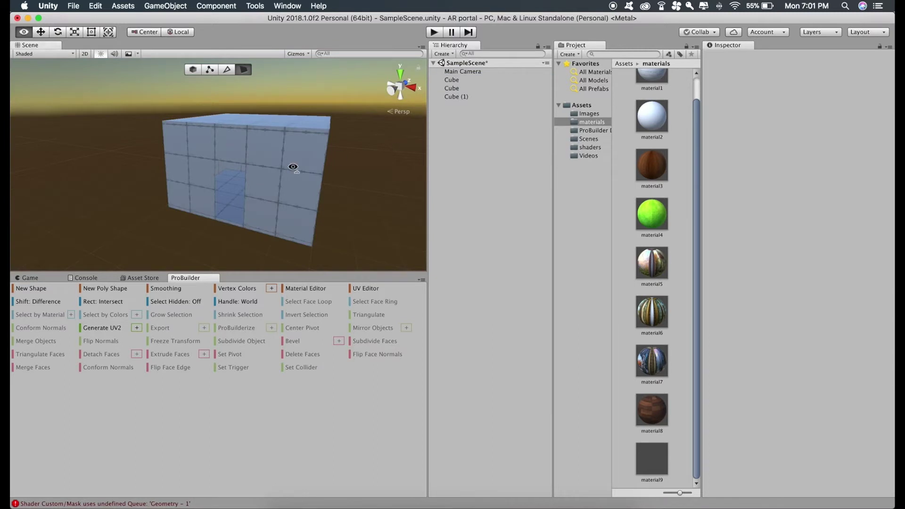
pyautogui.keyDown('alt'); pyautogui.moveTo(292, 168); pyautogui.dragTo(269, 176); pyautogui.keyUp('alt')
pyautogui.scroll(3, 269, 177)
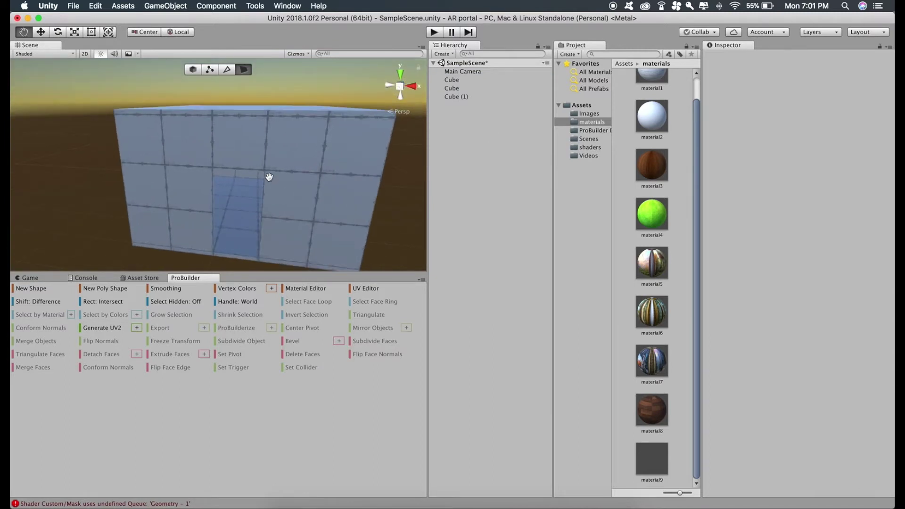
pyautogui.scroll(5, 268, 177)
pyautogui.scroll(2, 273, 177)
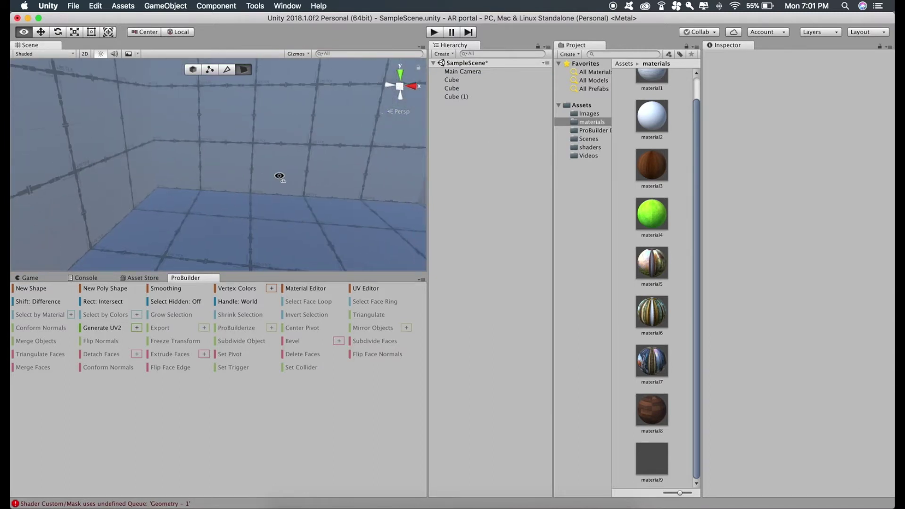
# Step: Add a point light, reset its transform, and move it up inside the room
pyautogui.rightClick(444, 141)
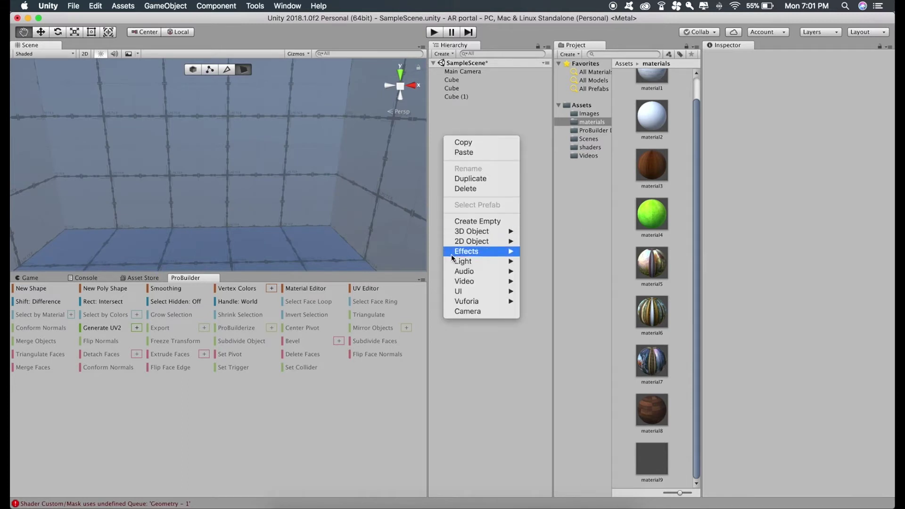
pyautogui.moveTo(465, 261)
pyautogui.click(551, 272)
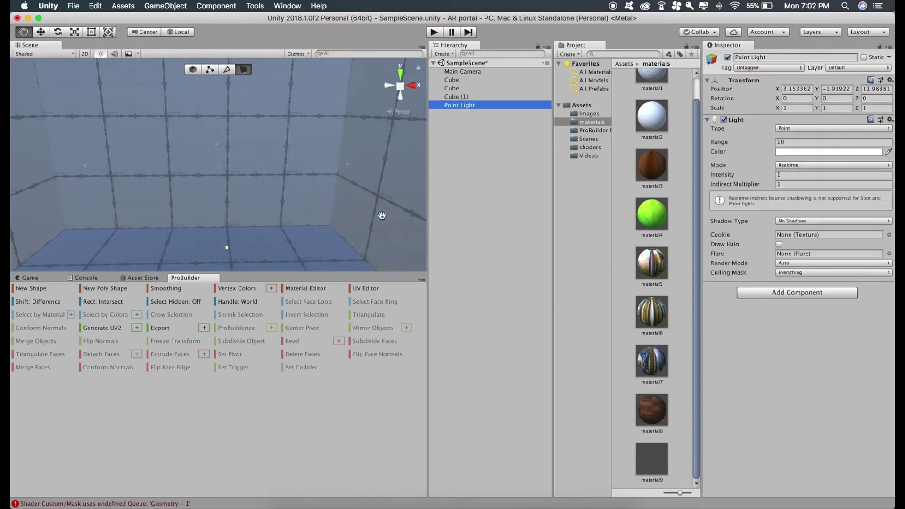
pyautogui.scroll(-5, 294, 188)
pyautogui.moveTo(293, 188)
pyautogui.keyDown('alt'); pyautogui.mouseDown()
pyautogui.moveTo(247, 199)
pyautogui.moveTo(198, 191)
pyautogui.moveTo(202, 180)
pyautogui.mouseUp(); pyautogui.keyUp('alt')
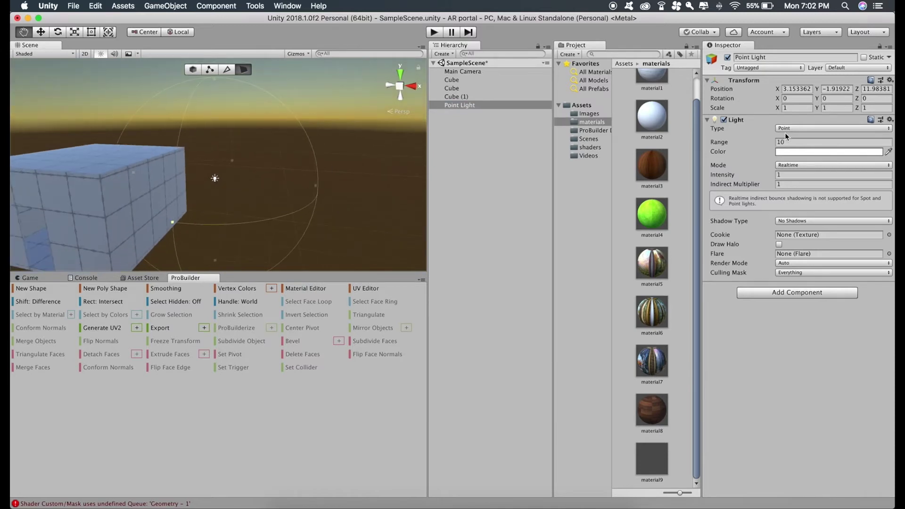
pyautogui.rightClick(792, 79)
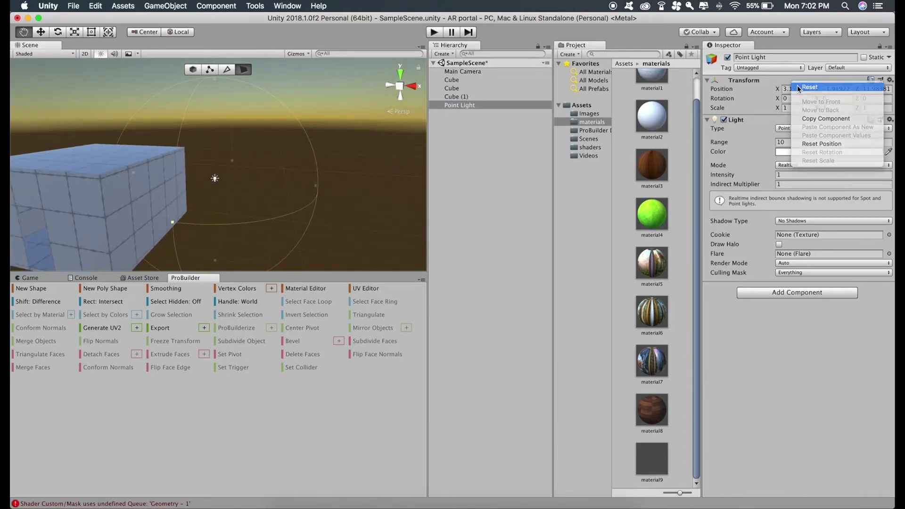
pyautogui.click(797, 86)
pyautogui.scroll(2, 310, 152)
pyautogui.scroll(1, 326, 146)
pyautogui.scroll(3, 325, 146)
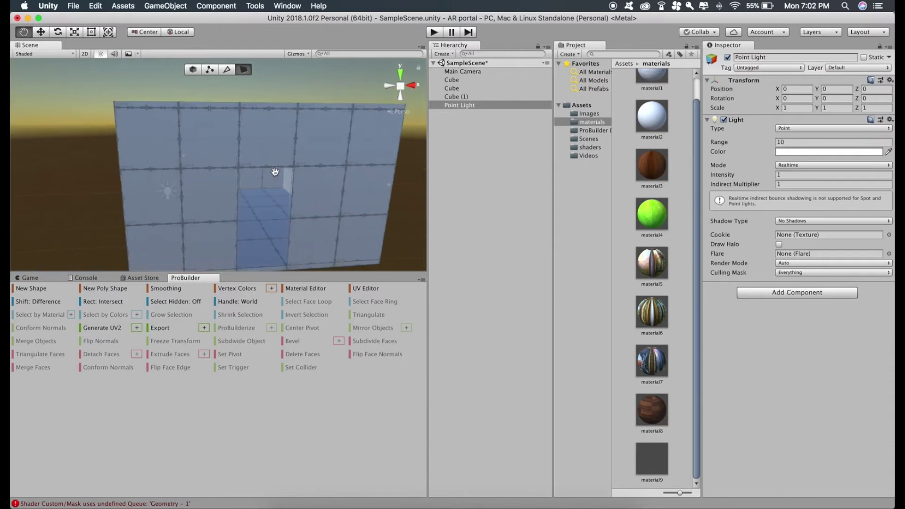
pyautogui.scroll(3, 275, 172)
pyautogui.moveTo(276, 172)
pyautogui.keyDown('alt'); pyautogui.mouseDown()
pyautogui.moveTo(245, 172)
pyautogui.moveTo(269, 172)
pyautogui.mouseUp(); pyautogui.keyUp('alt')
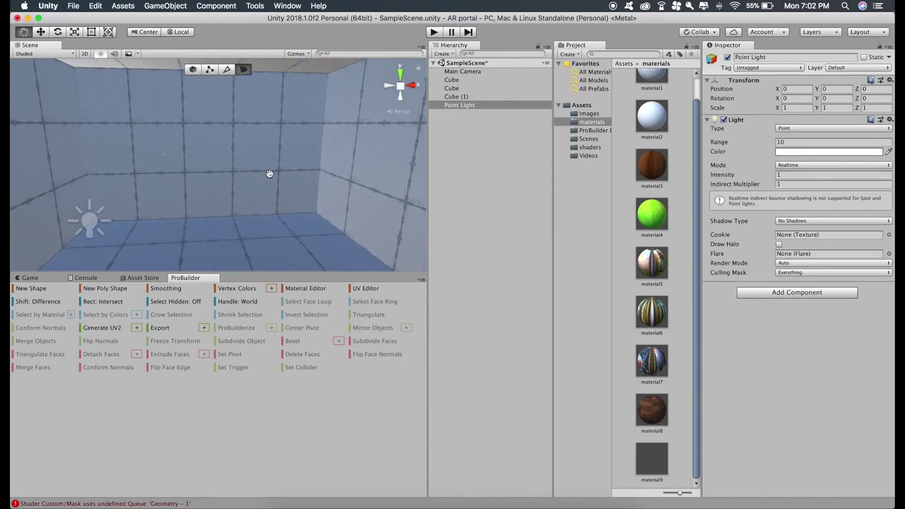
pyautogui.click(41, 32)
pyautogui.scroll(-1, 99, 176)
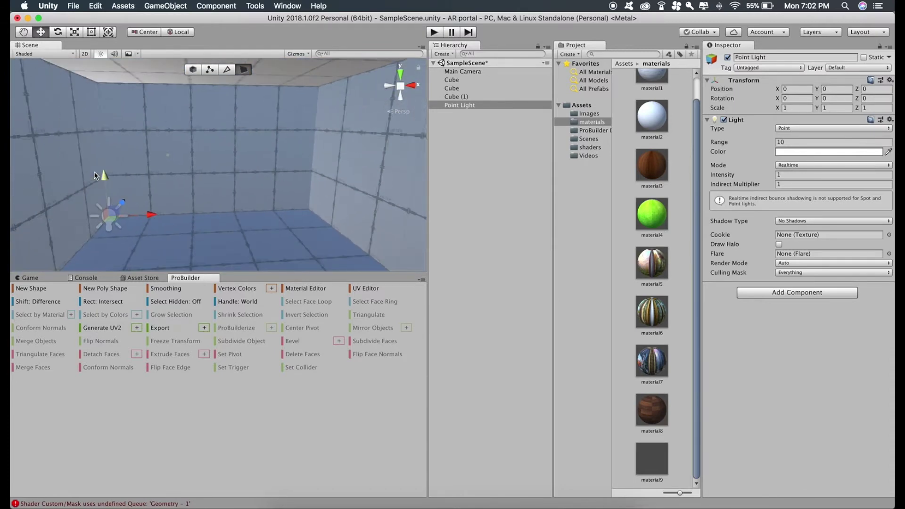
pyautogui.moveTo(146, 209); pyautogui.dragTo(254, 206)
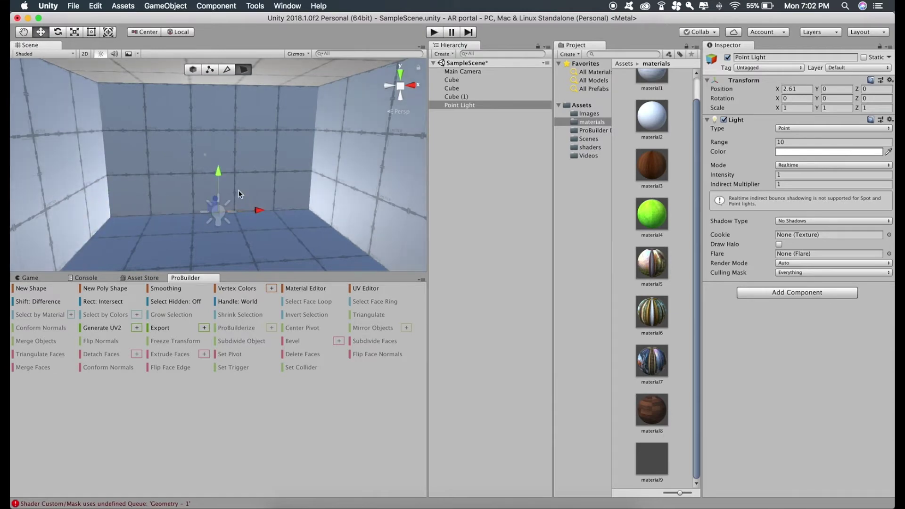
pyautogui.moveTo(217, 173)
pyautogui.mouseDown()
pyautogui.moveTo(219, 150)
pyautogui.moveTo(22, 36)
pyautogui.mouseUp()
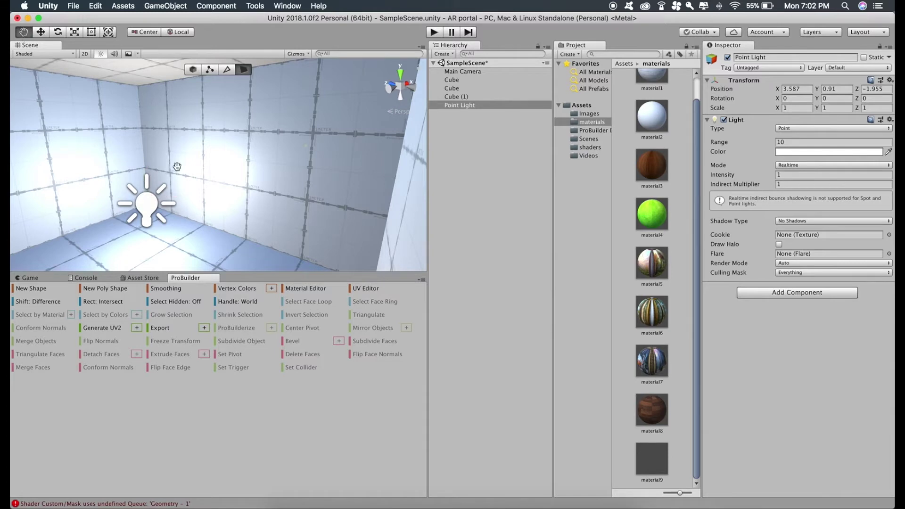
# Step: Duplicate the point light into four lights spread around the room
pyautogui.rightClick(449, 105)
pyautogui.click(475, 145)
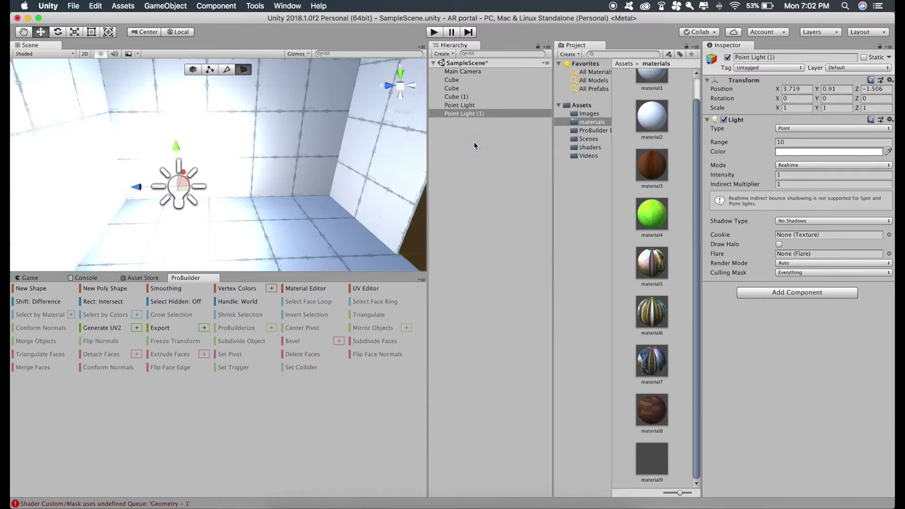
pyautogui.moveTo(183, 172); pyautogui.dragTo(181, 203)
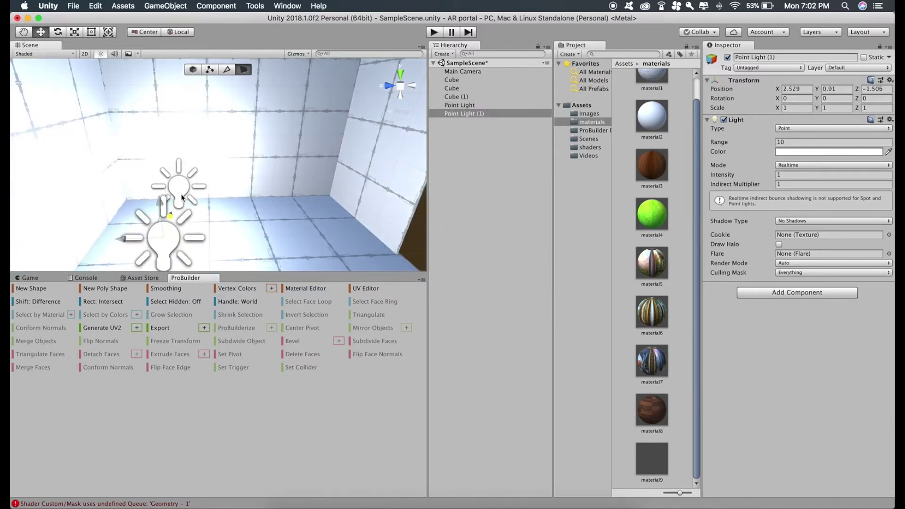
pyautogui.press('super+d')
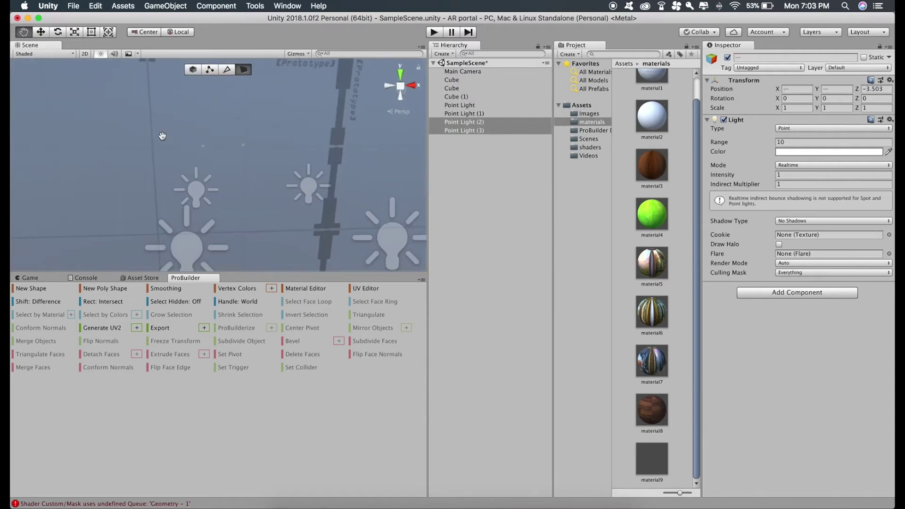
pyautogui.moveTo(222, 151); pyautogui.dragTo(215, 166, button='middle')
pyautogui.scroll(5, 215, 166)
# Step: Set all four point lights' intensity to 0.2
pyautogui.click(333, 162)
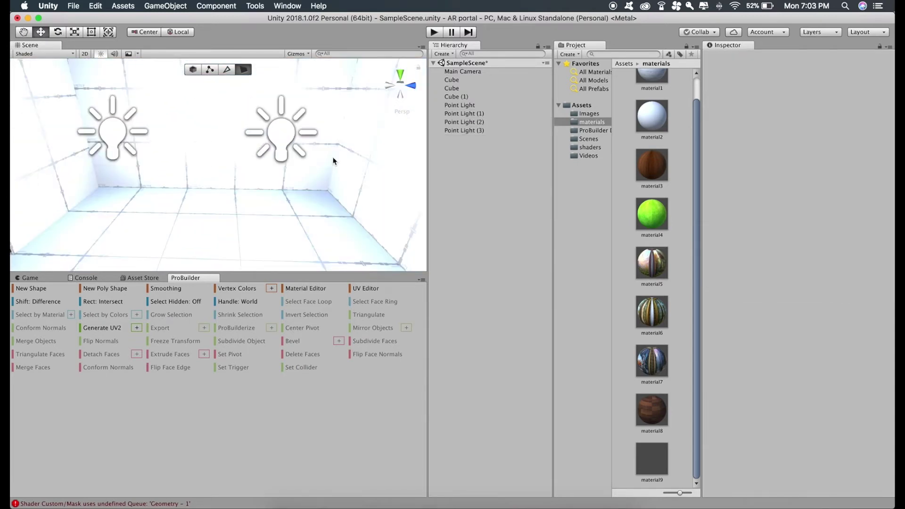
pyautogui.click(459, 105)
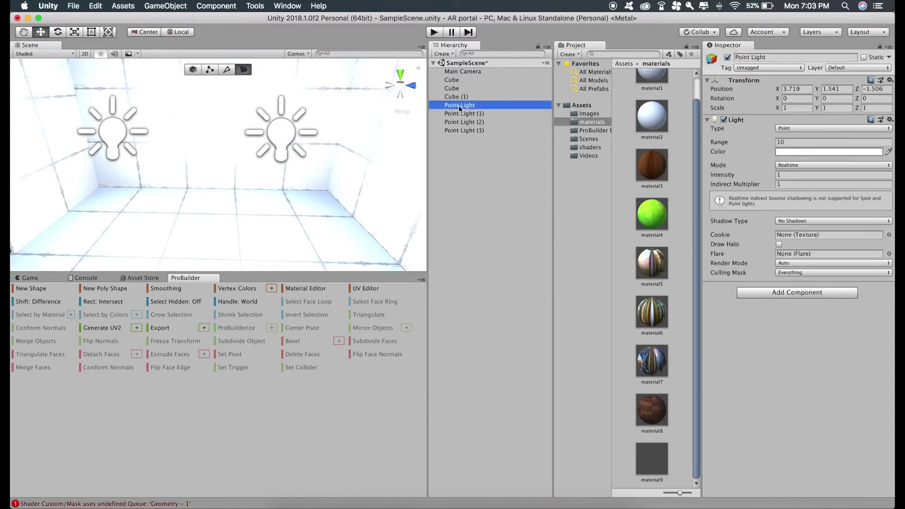
pyautogui.hotkey('shift', 'Down')
pyautogui.hotkey('shift', 'Down')
pyautogui.hotkey('shift', 'Down')
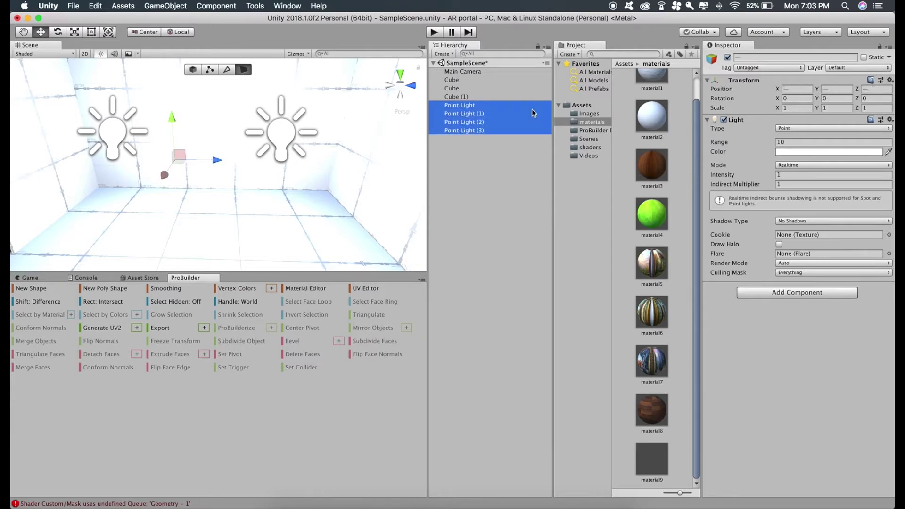
pyautogui.click(785, 174)
pyautogui.write('0.2')
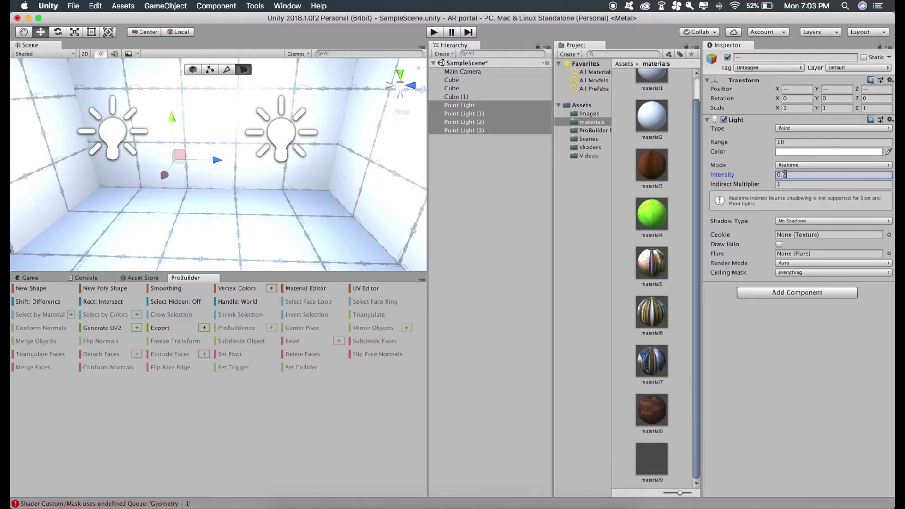
pyautogui.click(471, 160)
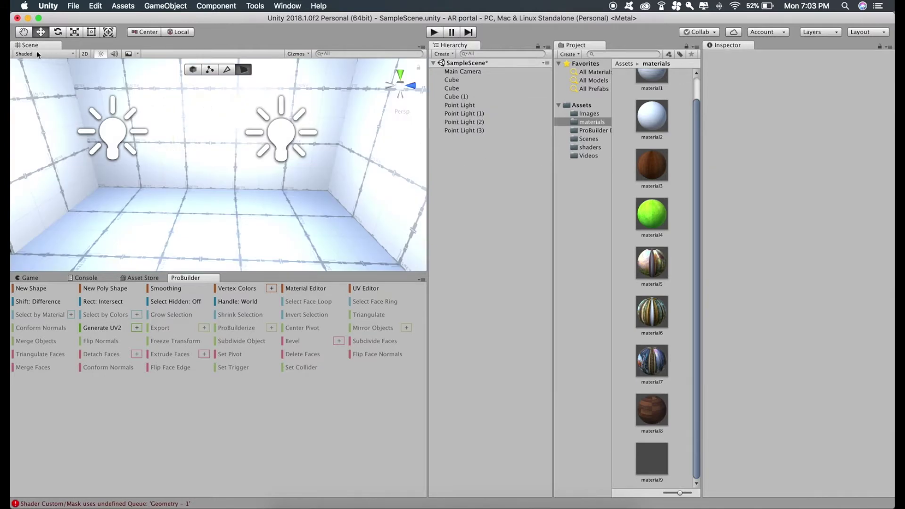
# Step: Apply material8's dark wood to the floor's top face via the Material Editor
pyautogui.click(26, 34)
pyautogui.moveTo(243, 152)
pyautogui.keyDown('alt'); pyautogui.mouseDown()
pyautogui.moveTo(313, 178)
pyautogui.moveTo(303, 179)
pyautogui.mouseUp(); pyautogui.keyUp('alt')
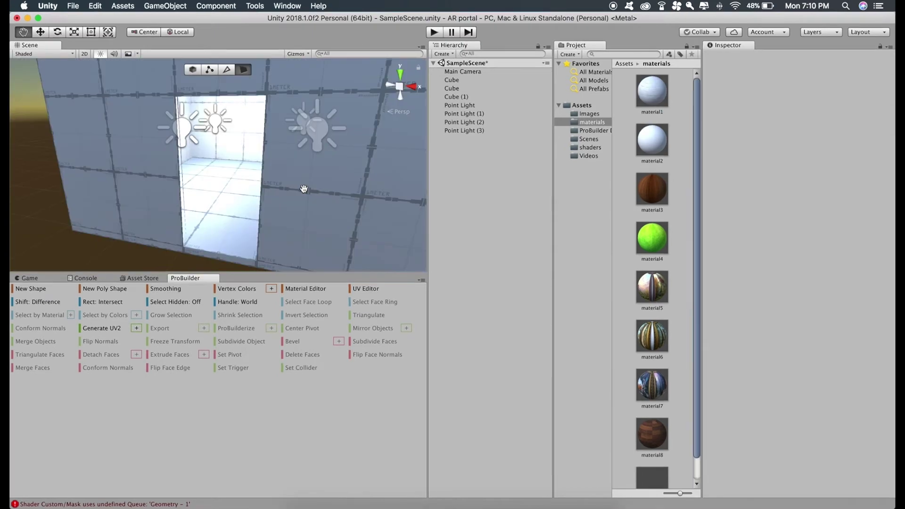
pyautogui.click(296, 291)
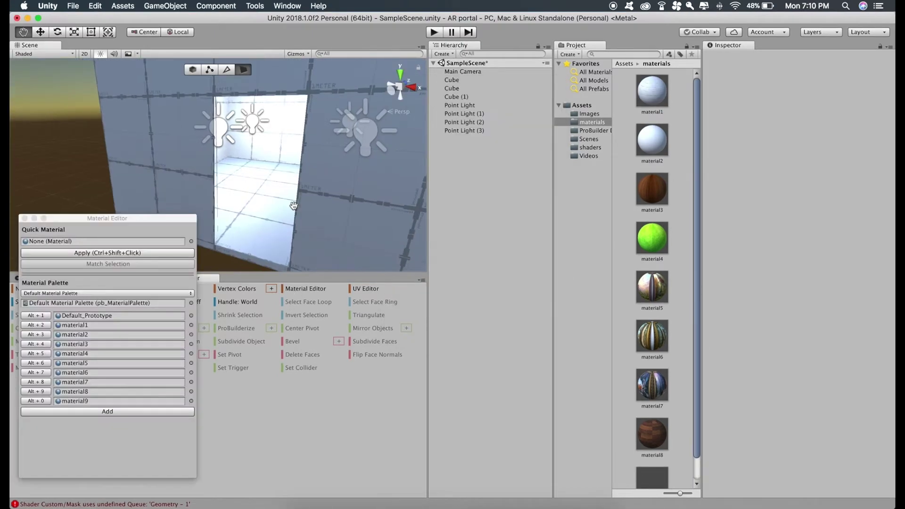
pyautogui.keyDown('alt'); pyautogui.moveTo(314, 192); pyautogui.dragTo(314, 189); pyautogui.keyUp('alt')
pyautogui.scroll(-2, 318, 198)
pyautogui.scroll(-3, 323, 203)
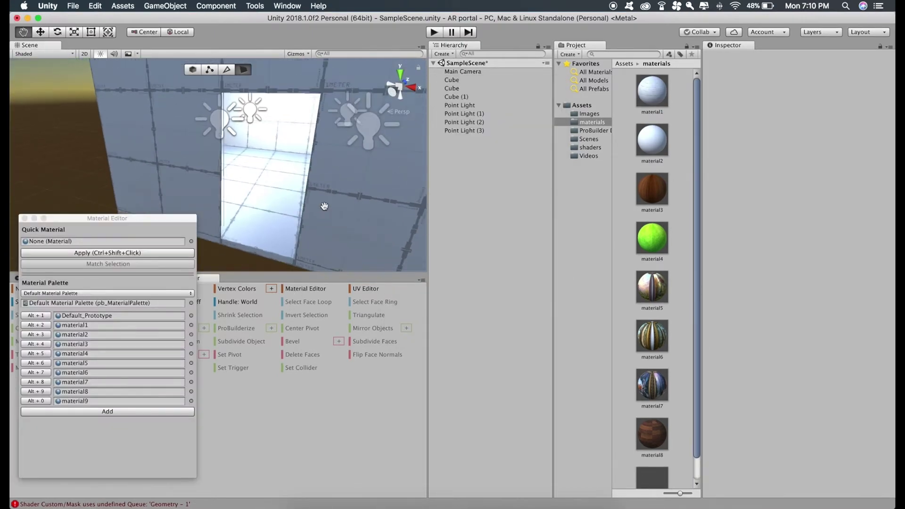
pyautogui.scroll(-3, 324, 203)
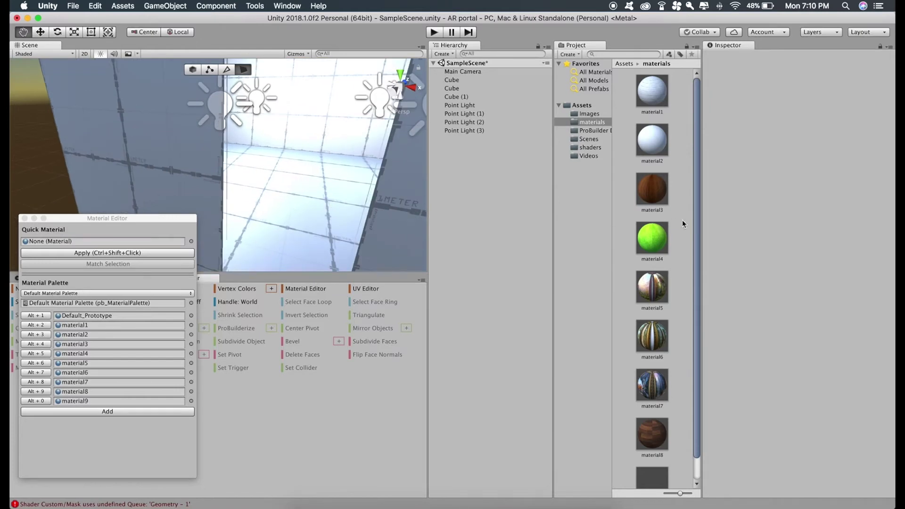
pyautogui.scroll(-2, 665, 341)
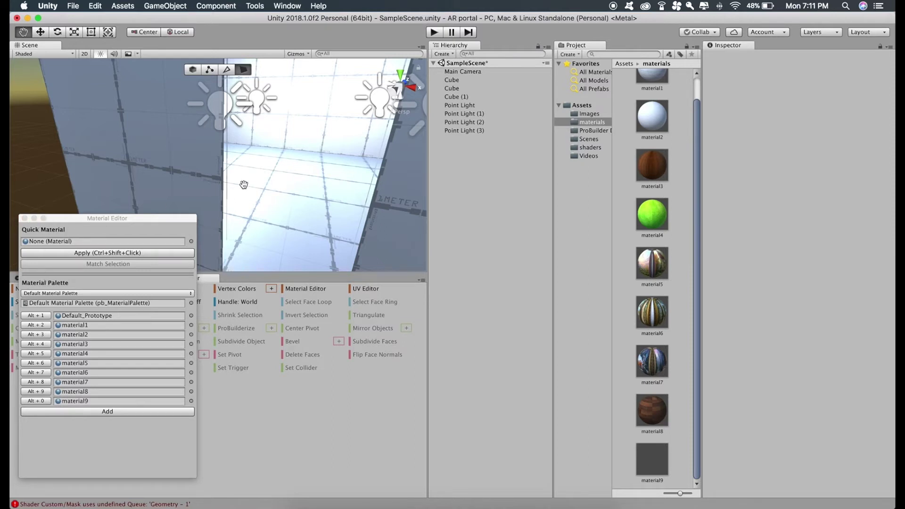
pyautogui.click(40, 33)
pyautogui.click(288, 182)
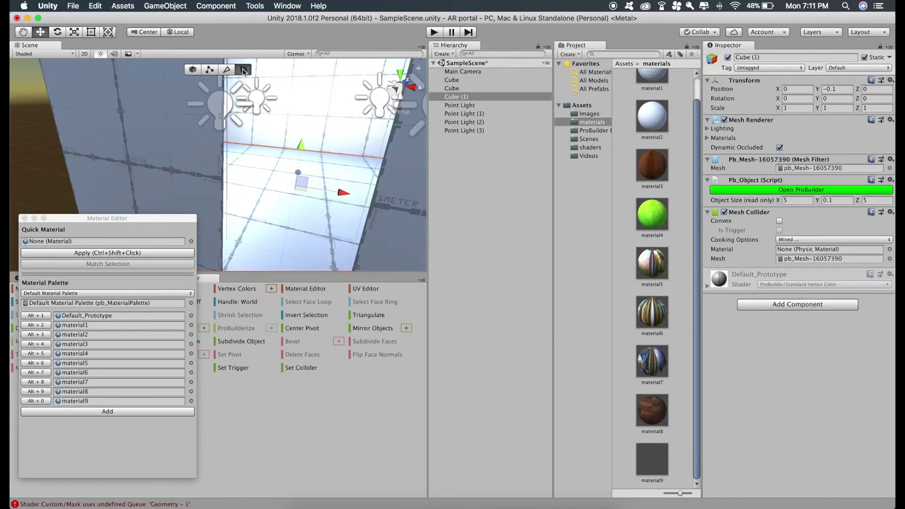
pyautogui.click(275, 207)
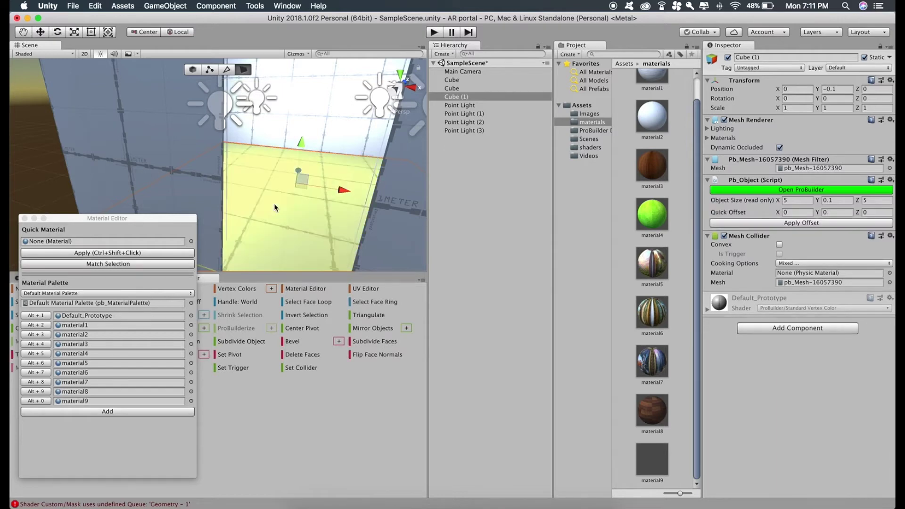
pyautogui.hotkey('alt', '8')
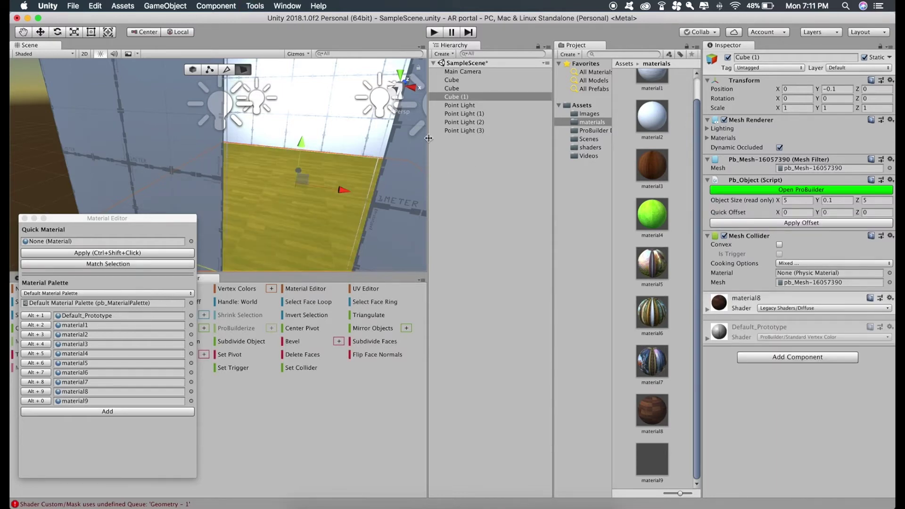
pyautogui.click(446, 153)
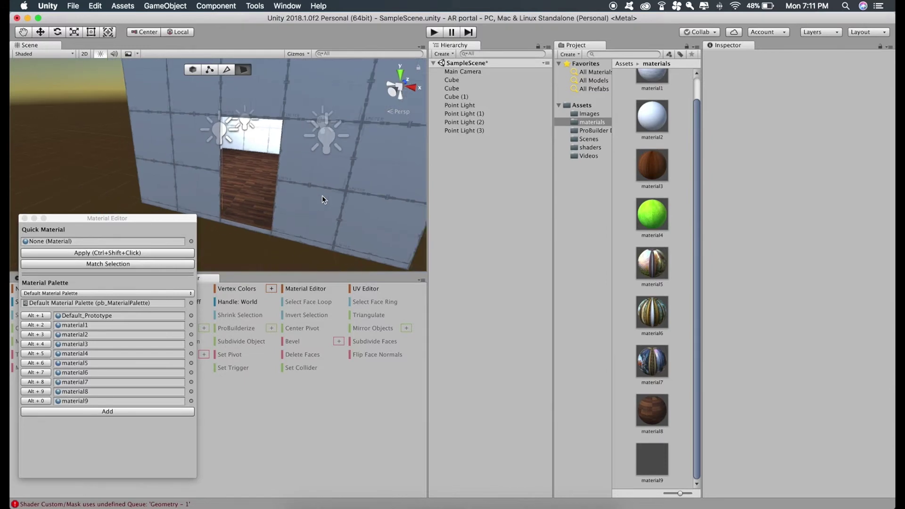
# Step: Apply the green material4 to the room's back wall face
pyautogui.moveTo(321, 196); pyautogui.dragTo(321, 199, button='right')
pyautogui.scroll(-5, 256, 183)
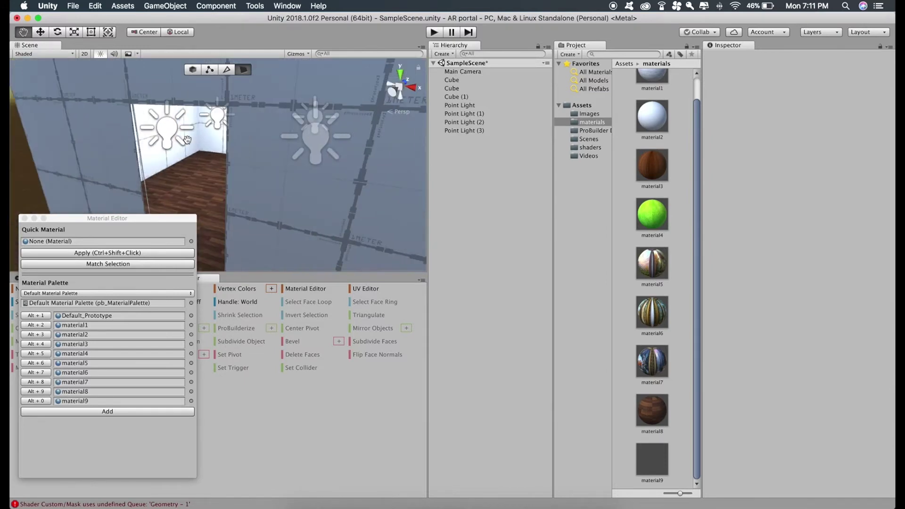
pyautogui.moveTo(219, 107); pyautogui.dragTo(239, 133, button='middle')
pyautogui.scroll(5, 239, 133)
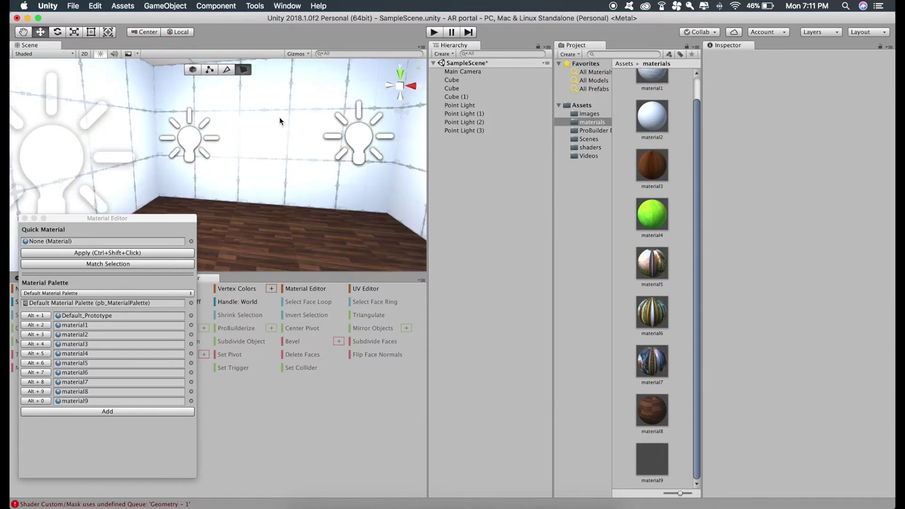
pyautogui.click(264, 108)
pyautogui.click(299, 105)
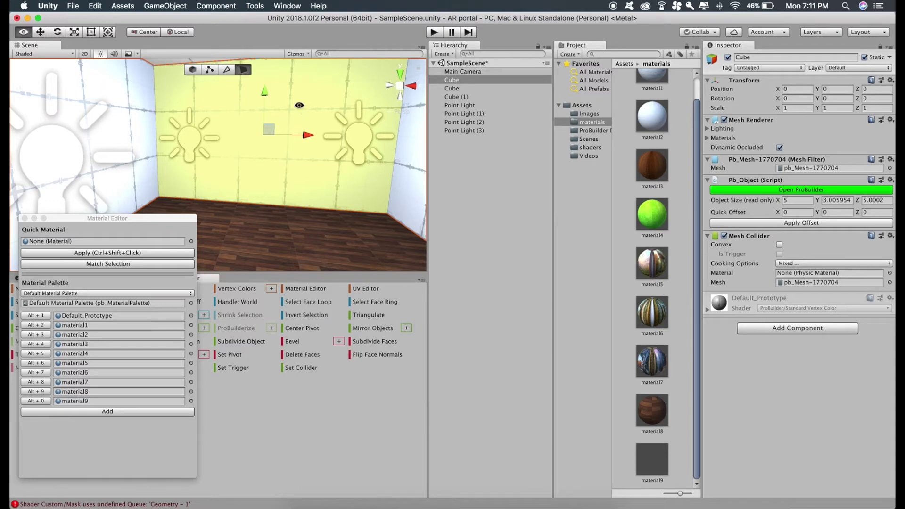
pyautogui.hotkey('alt', '4')
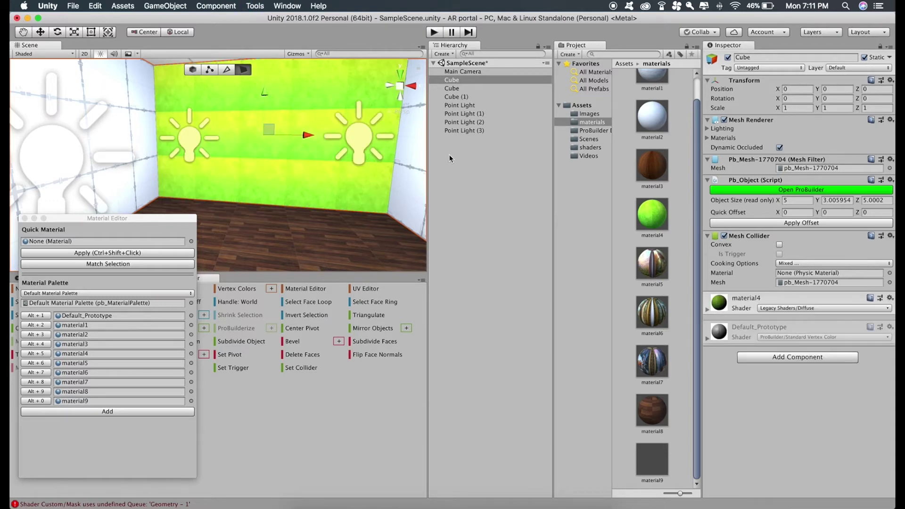
pyautogui.click(449, 154)
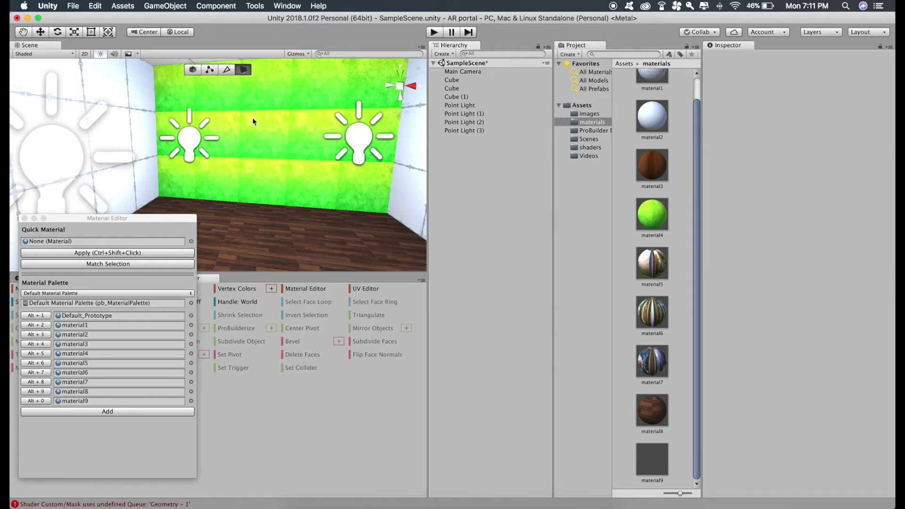
# Step: Close the Material Editor and enlarge the green back wall's UV tile in the UV Editor
pyautogui.click(24, 218)
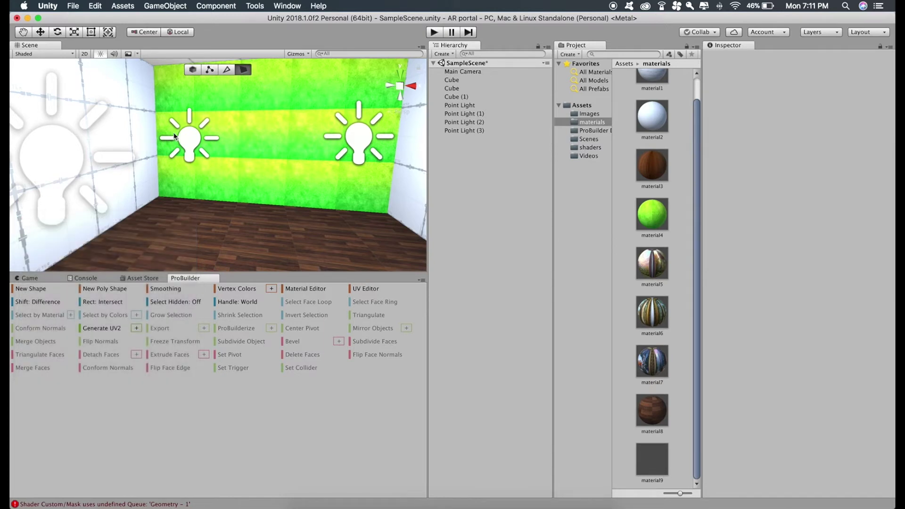
pyautogui.click(255, 100)
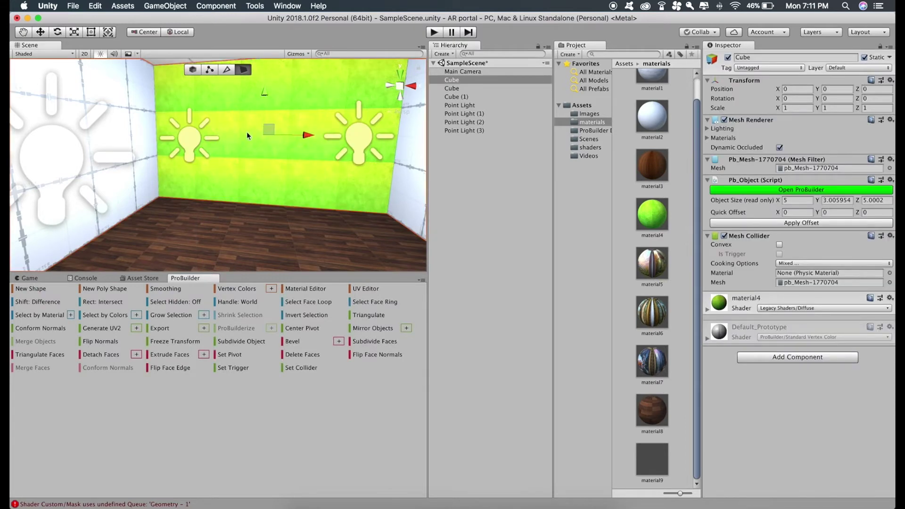
pyautogui.click(366, 289)
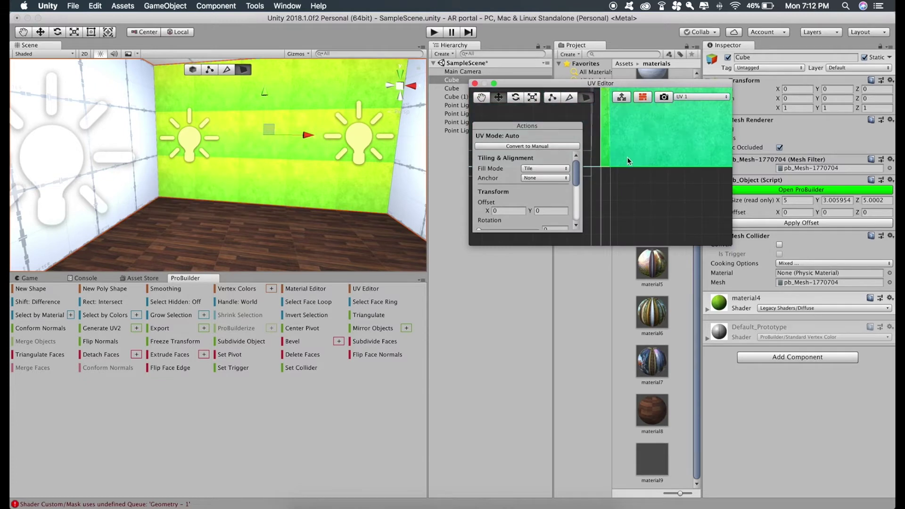
pyautogui.scroll(-2, 633, 164)
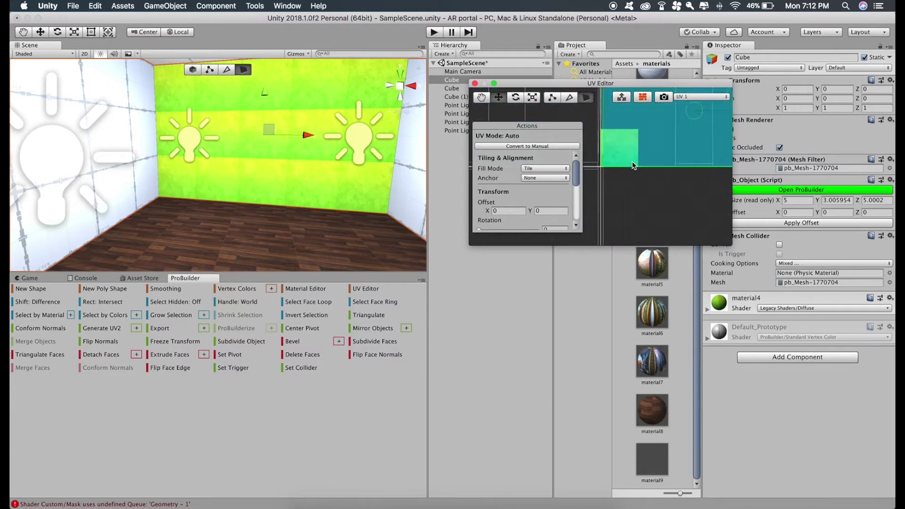
pyautogui.scroll(-2, 633, 165)
pyautogui.scroll(-2, 634, 165)
pyautogui.scroll(-2, 633, 165)
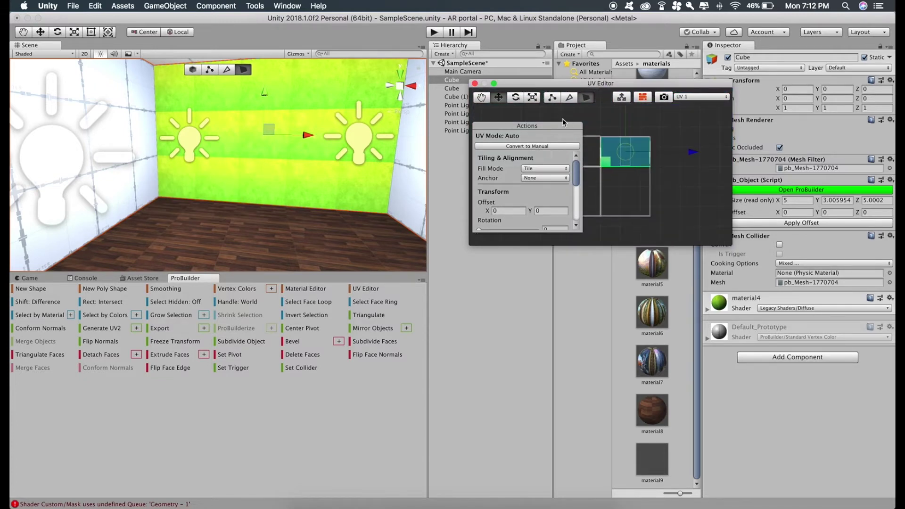
pyautogui.click(532, 99)
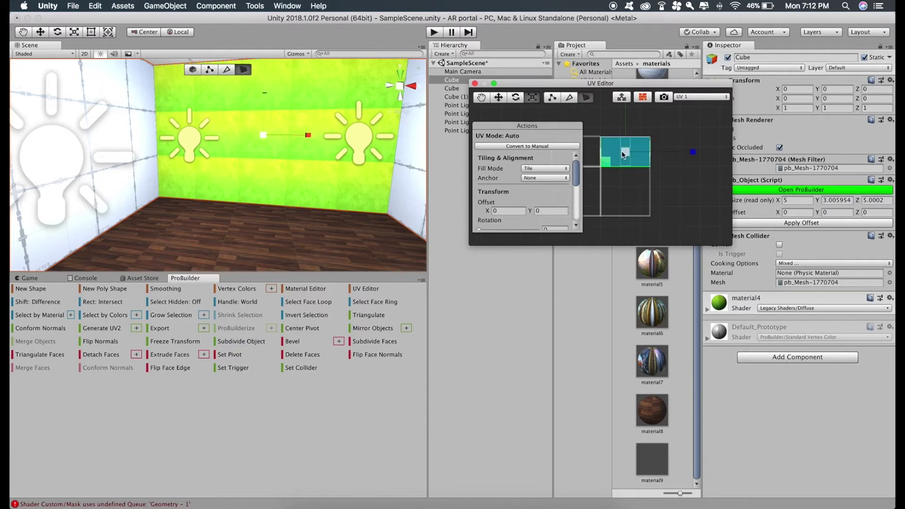
pyautogui.moveTo(624, 154); pyautogui.dragTo(625, 153)
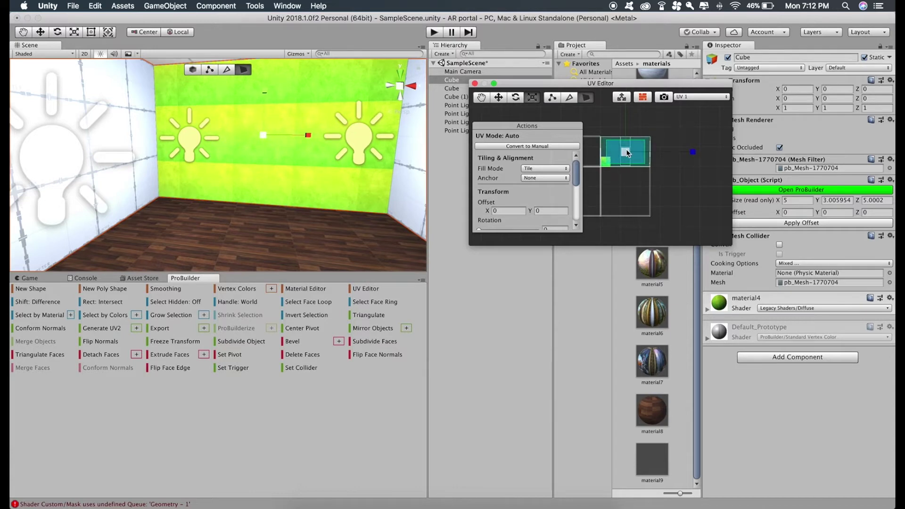
pyautogui.moveTo(627, 152); pyautogui.dragTo(623, 159)
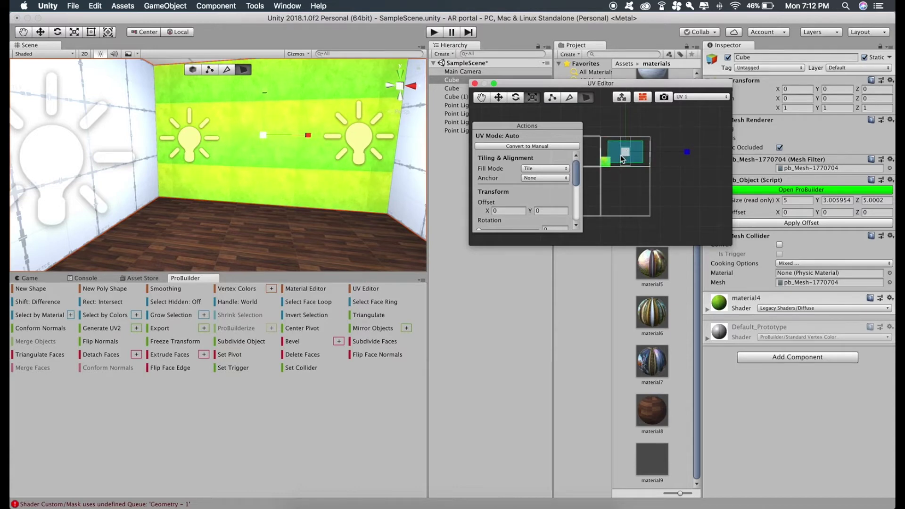
pyautogui.moveTo(622, 160); pyautogui.dragTo(586, 196)
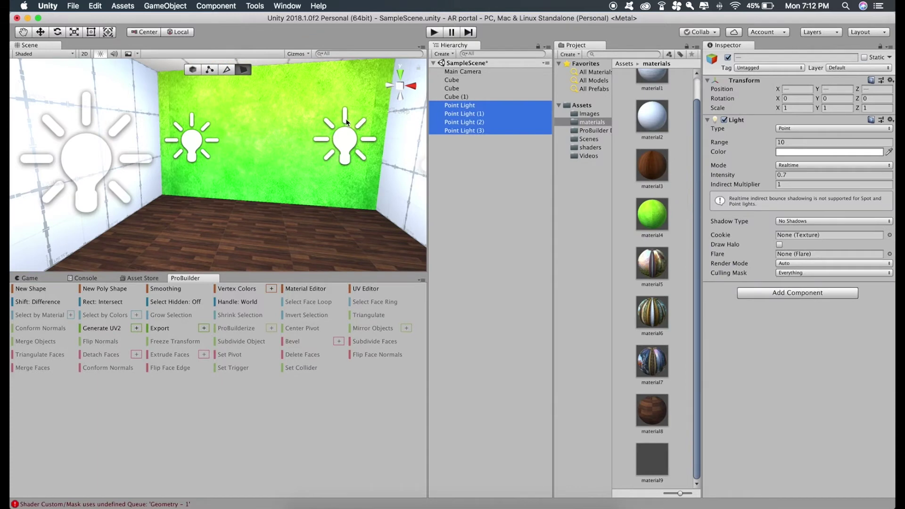
# Step: Lower the four point lights' intensity from 0.7 in the Inspector
pyautogui.click(788, 176)
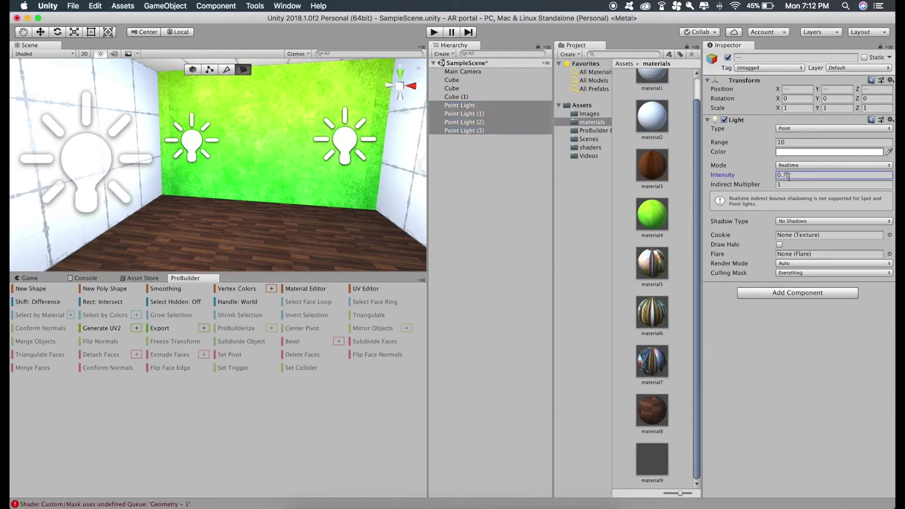
pyautogui.write('0.')
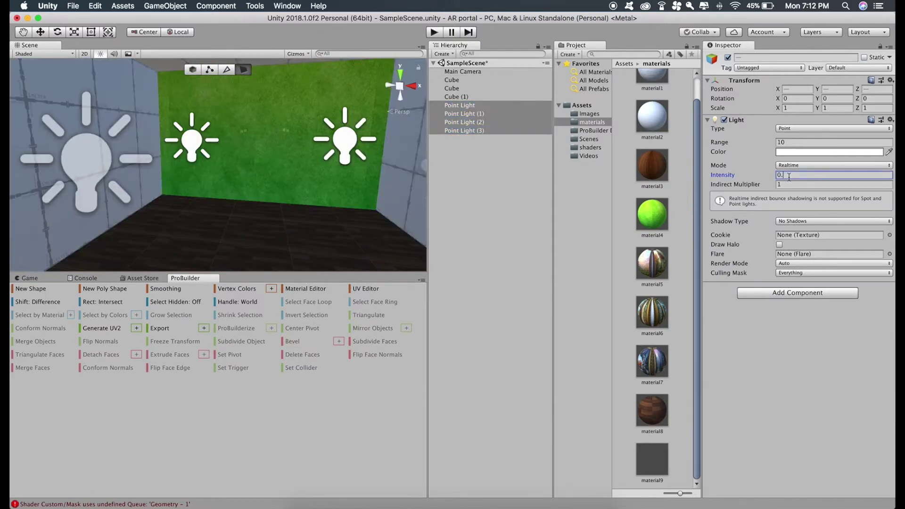
pyautogui.write('5')
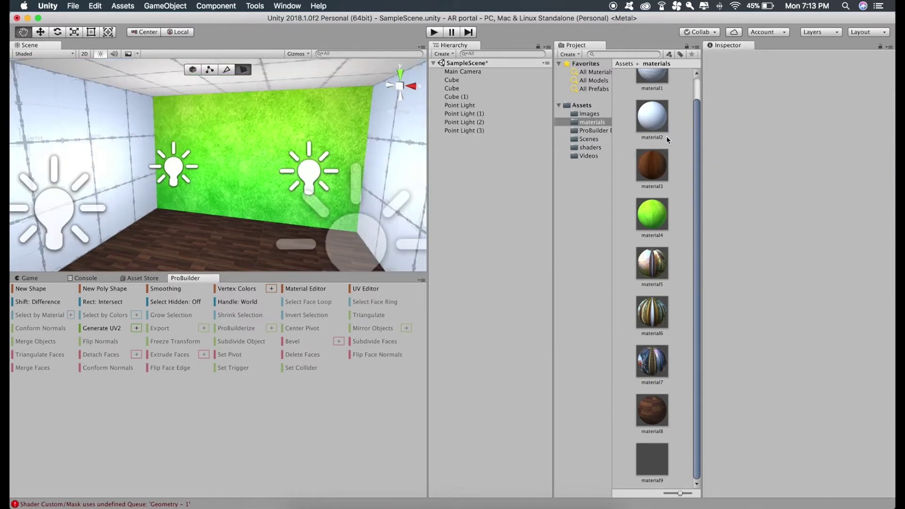
pyautogui.scroll(1, 666, 140)
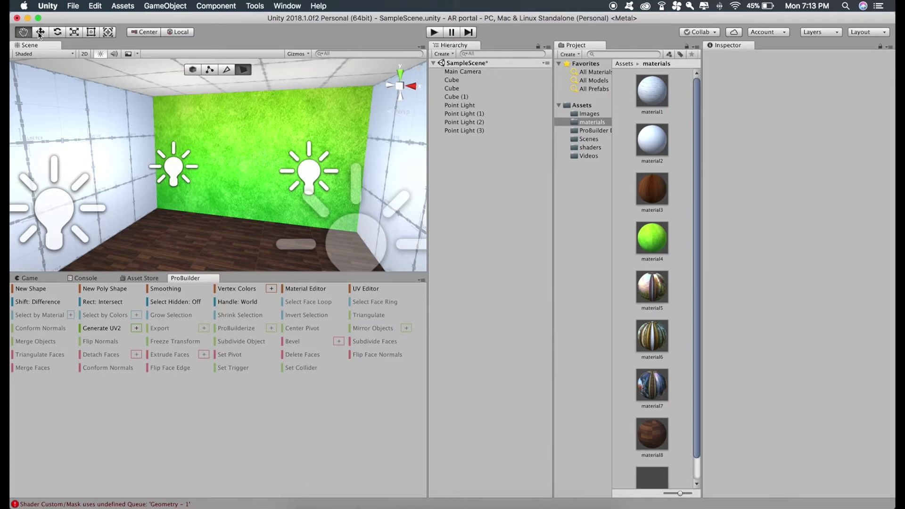
# Step: Select the room's left and right wall faces, then orbit toward the door wall
pyautogui.click(69, 103)
pyautogui.click(68, 114)
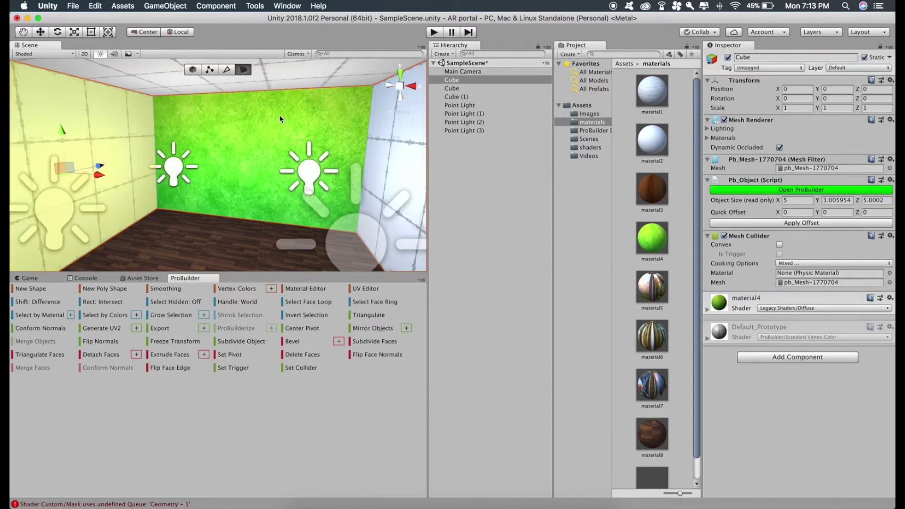
pyautogui.keyDown('shift'); pyautogui.click(391, 137); pyautogui.keyUp('shift')
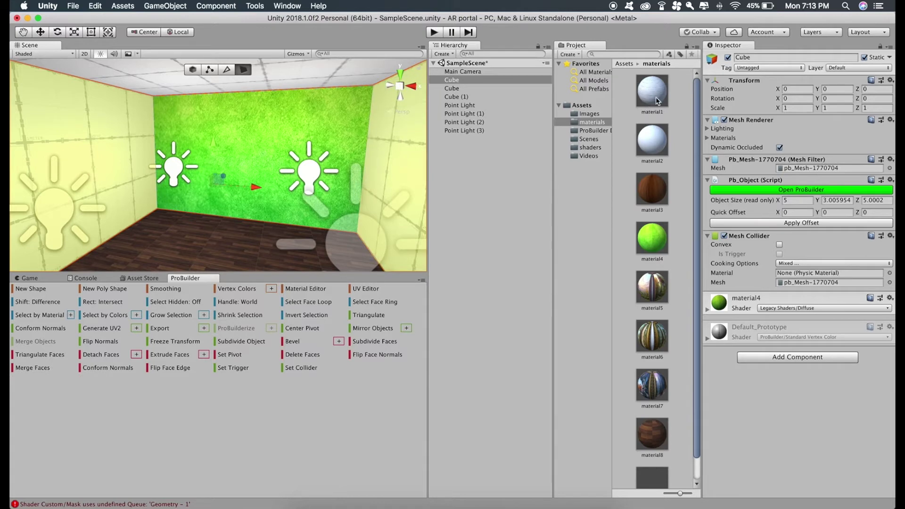
pyautogui.press('alt')
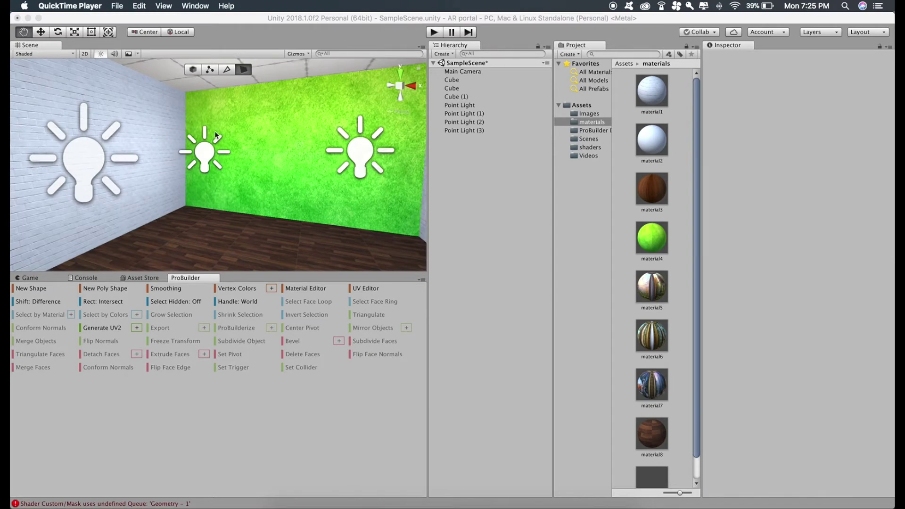
pyautogui.keyDown('alt'); pyautogui.moveTo(311, 129); pyautogui.dragTo(83, 158); pyautogui.keyUp('alt')
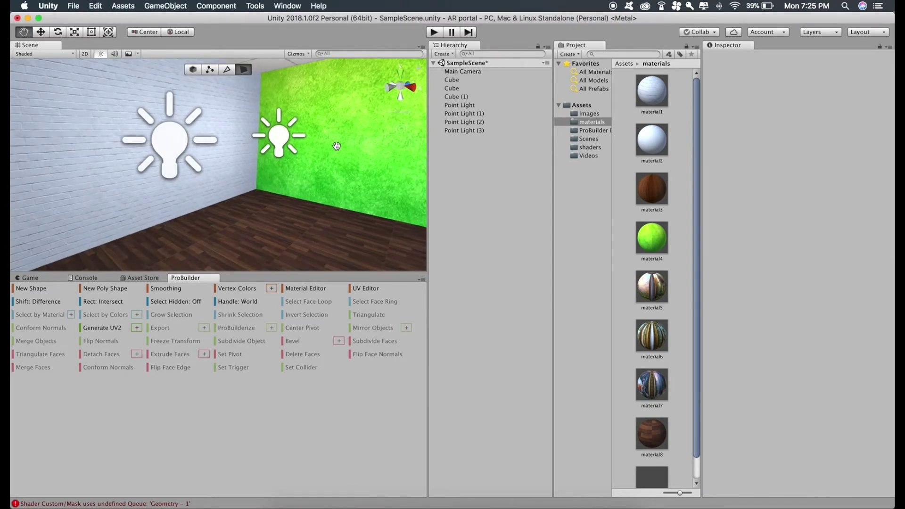
pyautogui.keyDown('alt'); pyautogui.moveTo(83, 158); pyautogui.dragTo(44, 70); pyautogui.keyUp('alt')
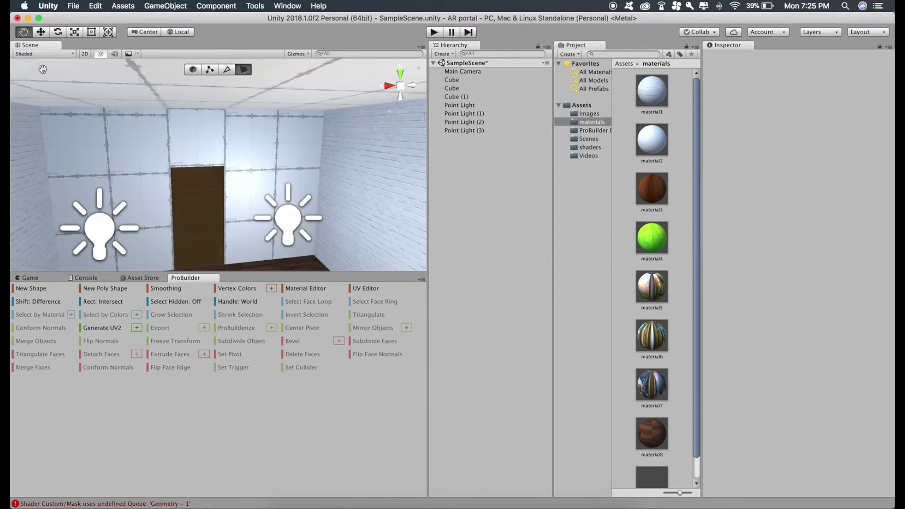
# Step: Select the door-side wall faces and apply material2 to the ceiling
pyautogui.click(109, 136)
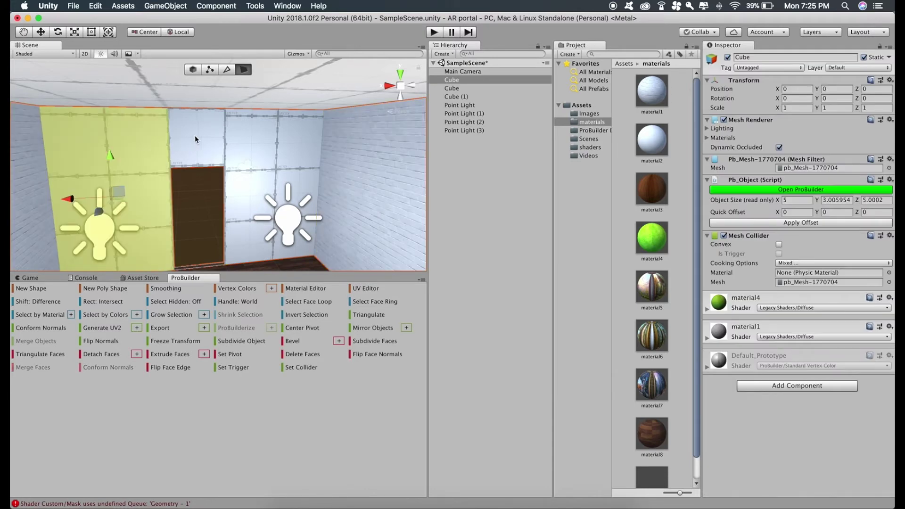
pyautogui.keyDown('shift'); pyautogui.click(196, 138); pyautogui.keyUp('shift')
pyautogui.keyDown('shift'); pyautogui.click(272, 137); pyautogui.keyUp('shift')
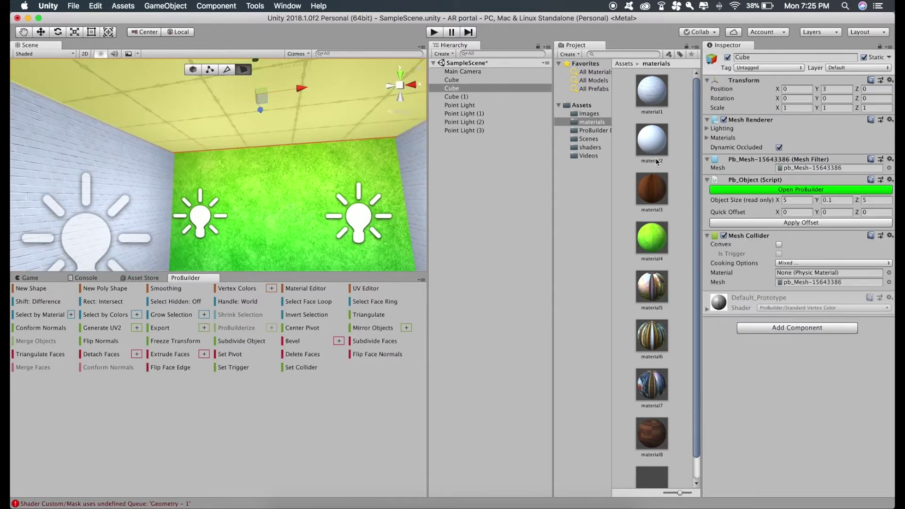
pyautogui.press('q')
pyautogui.moveTo(302, 118); pyautogui.dragTo(303, 216)
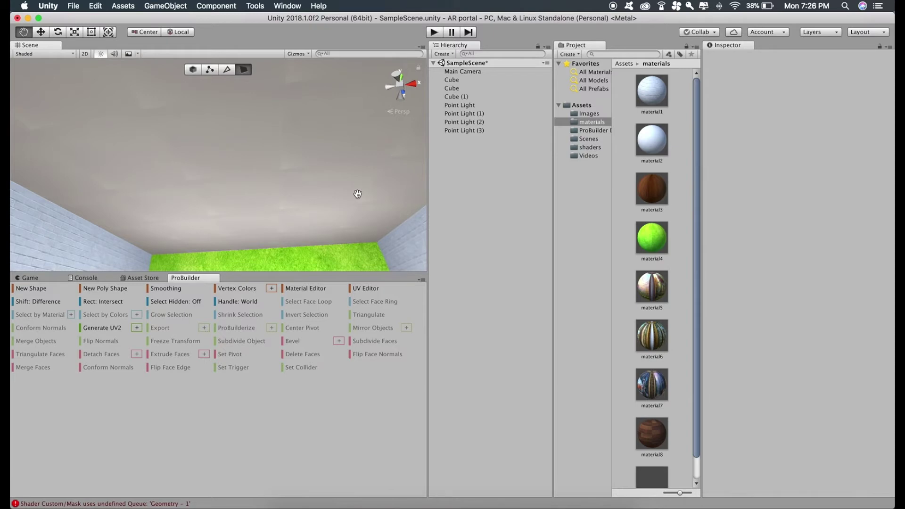
# Step: Shrink the ceiling's UV face in ProBuilder's UV Editor with the Scale tool
pyautogui.click(162, 105)
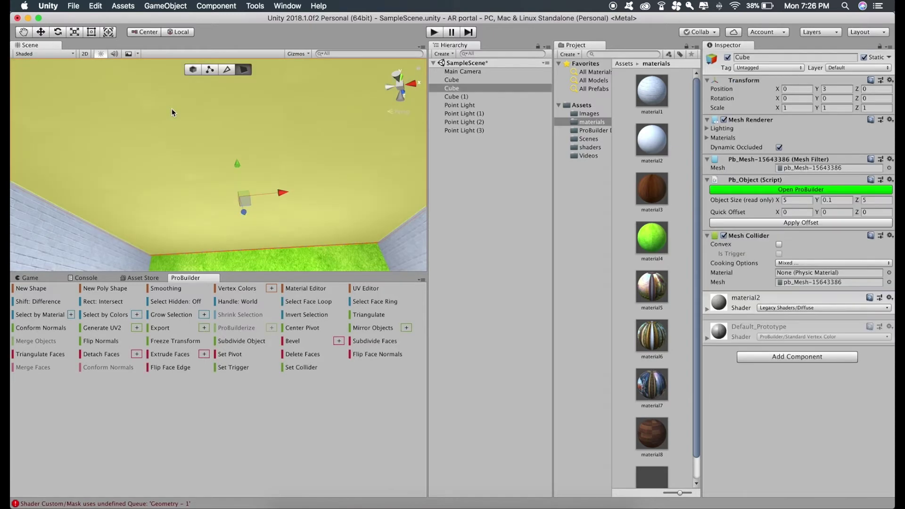
pyautogui.click(368, 291)
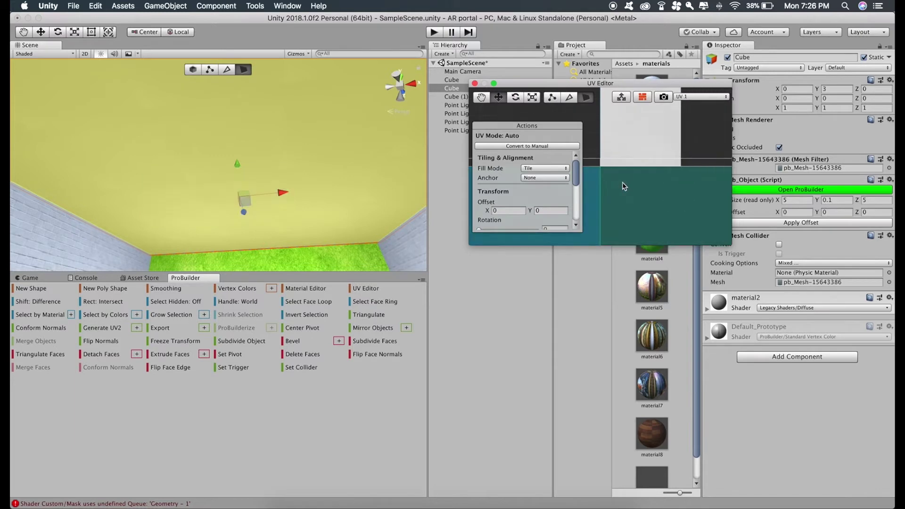
pyautogui.click(534, 97)
pyautogui.scroll(-2, 639, 187)
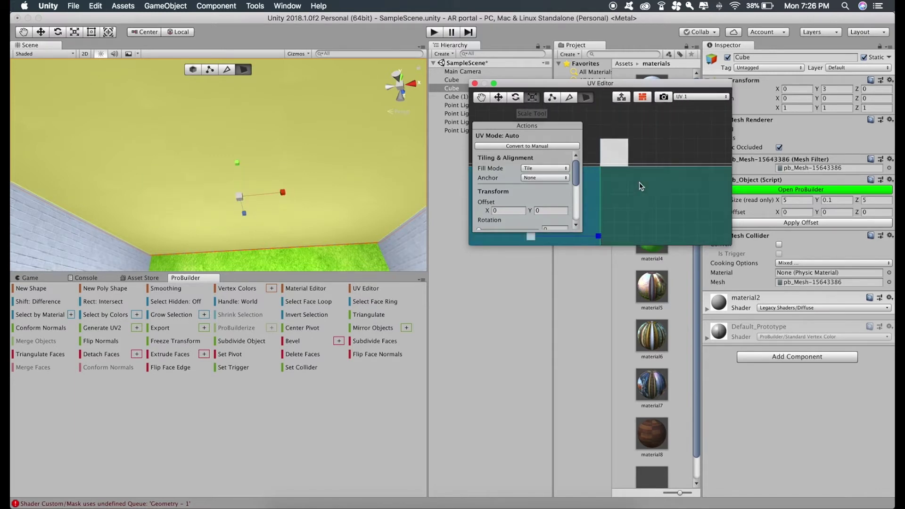
pyautogui.scroll(-3, 640, 187)
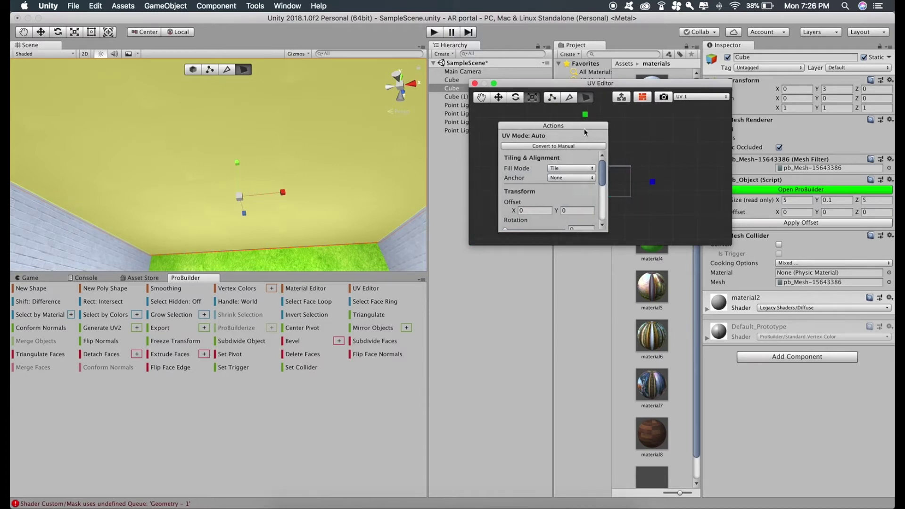
pyautogui.moveTo(532, 128); pyautogui.dragTo(678, 137)
pyautogui.moveTo(588, 184); pyautogui.dragTo(538, 240)
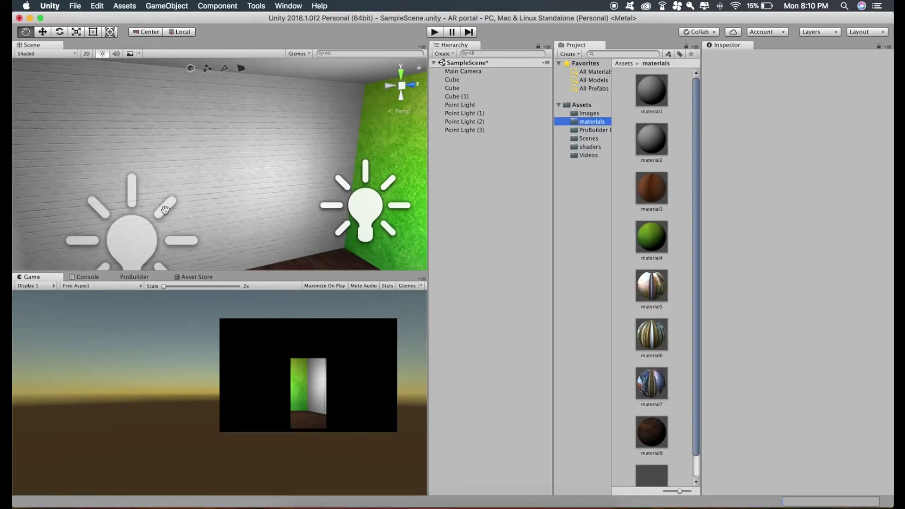
# Step: Build a ProBuilder cube at the origin with X dimension 0.1 (0.1 × 1 × 1)
pyautogui.moveTo(303, 147); pyautogui.dragTo(538, 166, button='right')
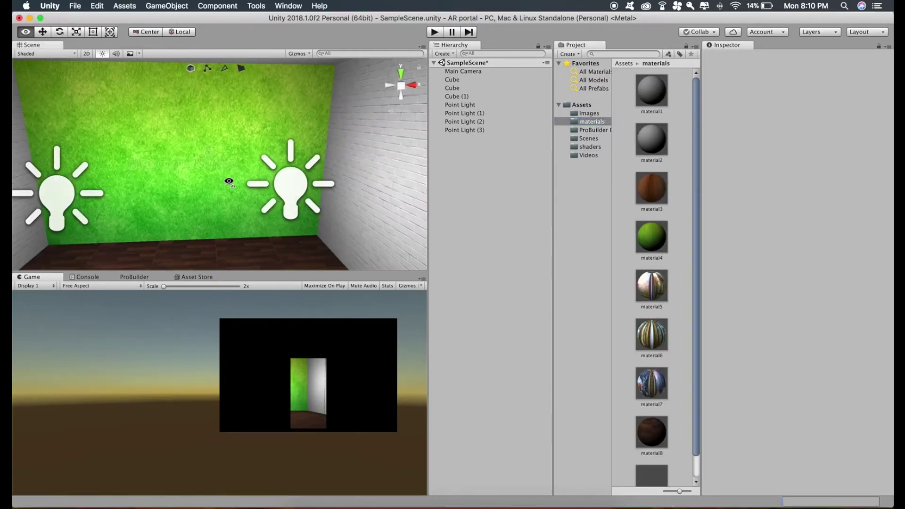
pyautogui.moveTo(229, 182)
pyautogui.mouseDown(button='right')
pyautogui.moveTo(356, 150)
pyautogui.moveTo(272, 149)
pyautogui.moveTo(277, 142)
pyautogui.mouseUp(button='right')
pyautogui.click(133, 277)
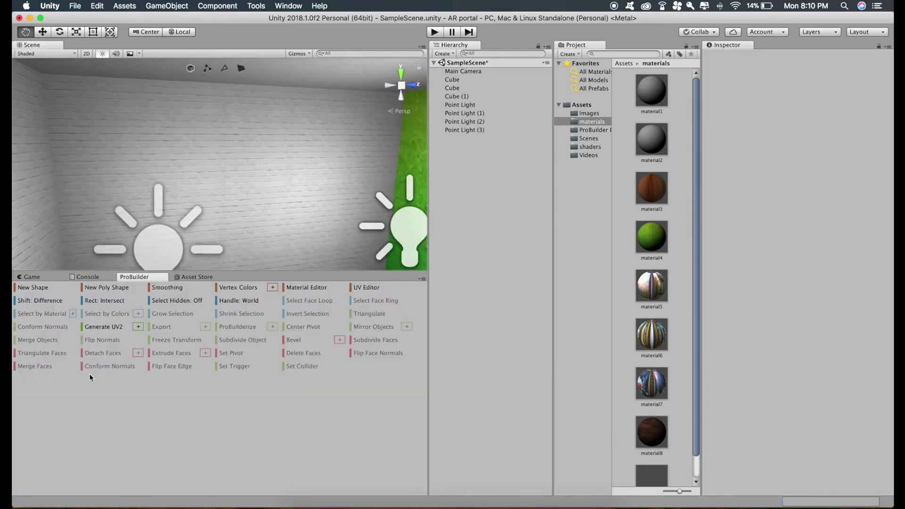
pyautogui.click(31, 288)
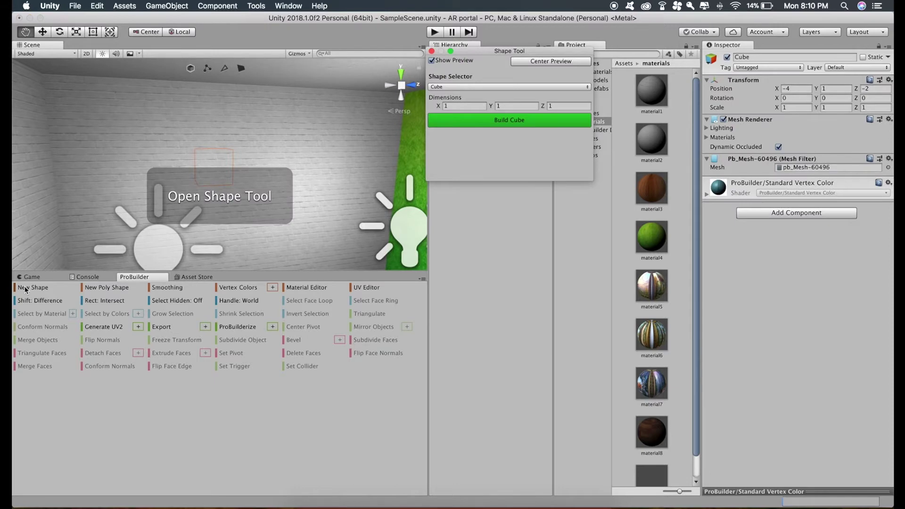
pyautogui.rightClick(788, 81)
pyautogui.click(792, 90)
pyautogui.click(462, 105)
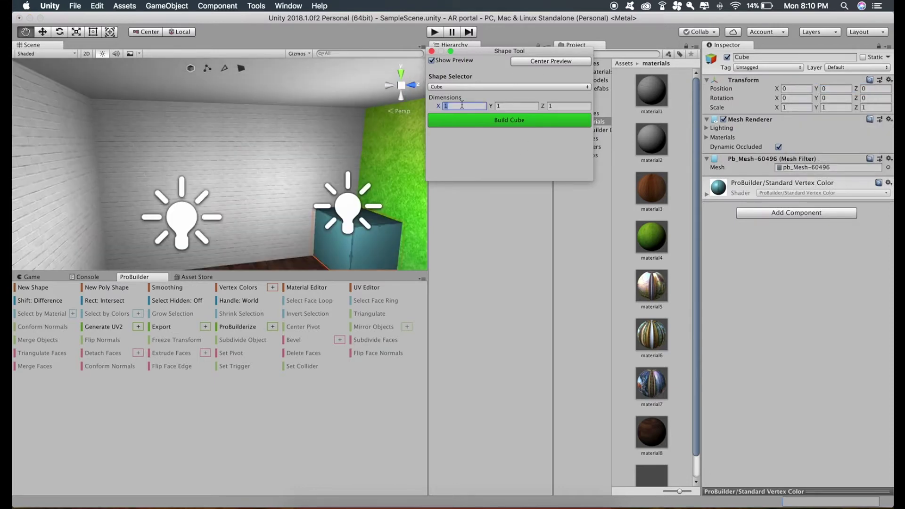
pyautogui.write('0.1')
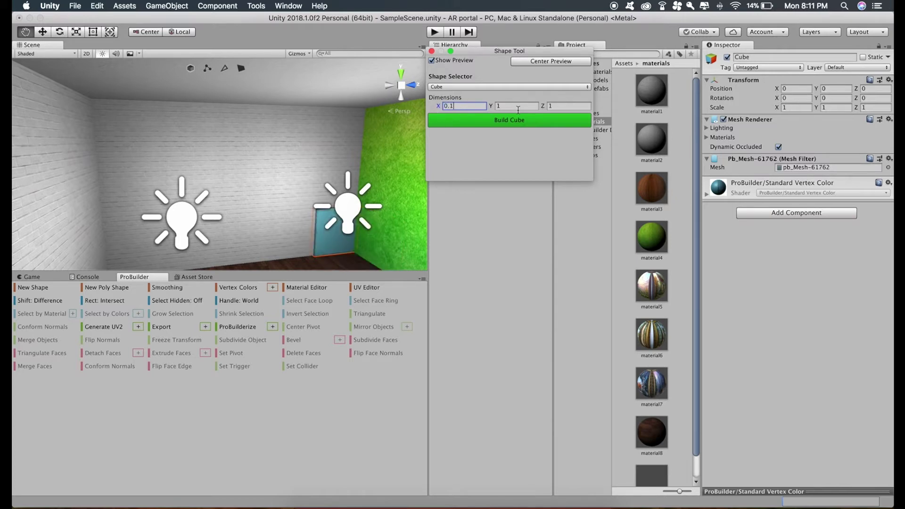
pyautogui.click(496, 122)
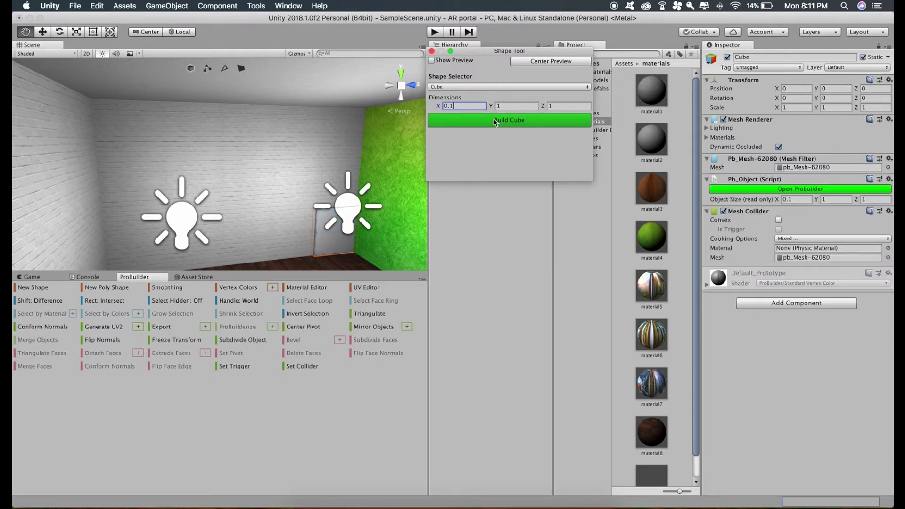
pyautogui.click(432, 52)
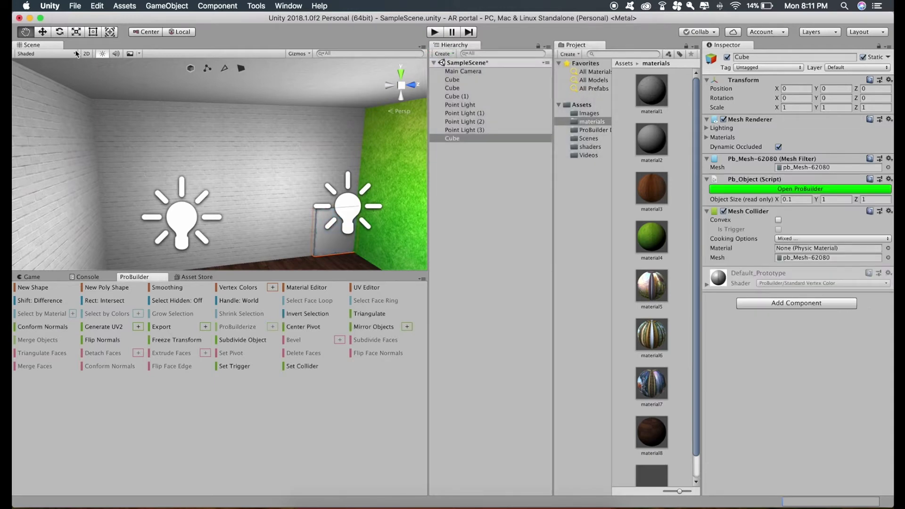
pyautogui.click(43, 31)
# Step: Place the thin cube on the brick wall and paint its front face with material5
pyautogui.moveTo(378, 230)
pyautogui.mouseDown()
pyautogui.moveTo(278, 184)
pyautogui.moveTo(259, 162)
pyautogui.mouseUp()
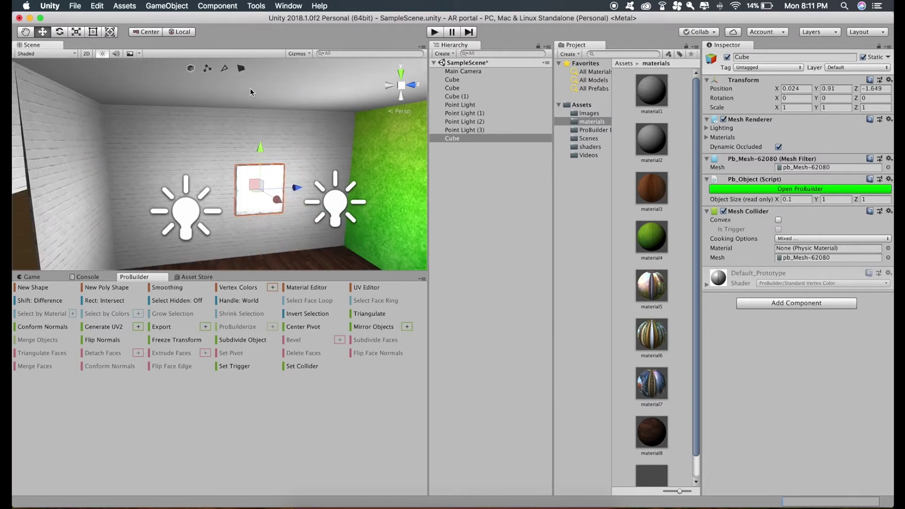
pyautogui.click(242, 69)
pyautogui.click(275, 172)
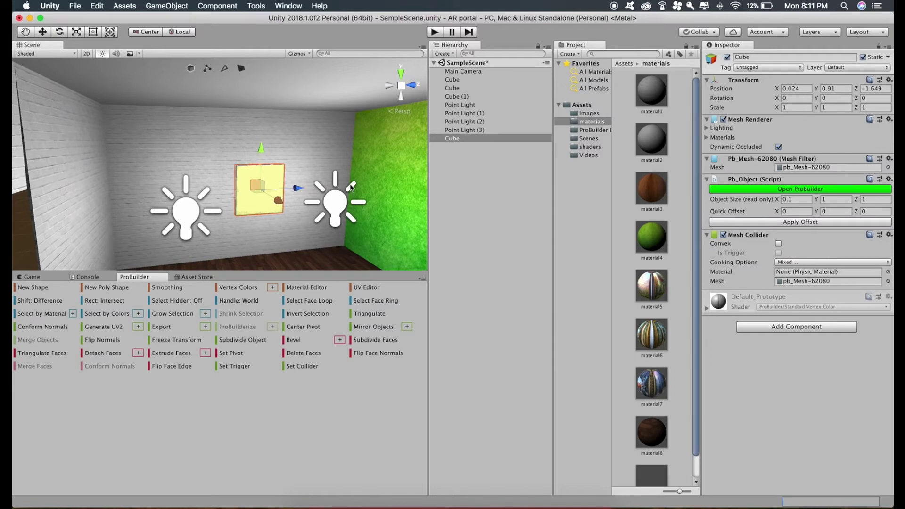
pyautogui.moveTo(651, 286); pyautogui.dragTo(259, 190)
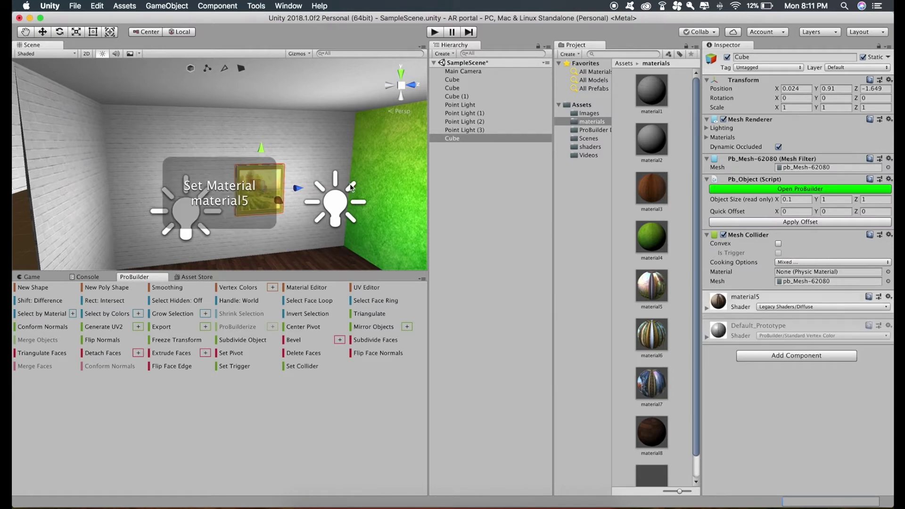
pyautogui.press('f')
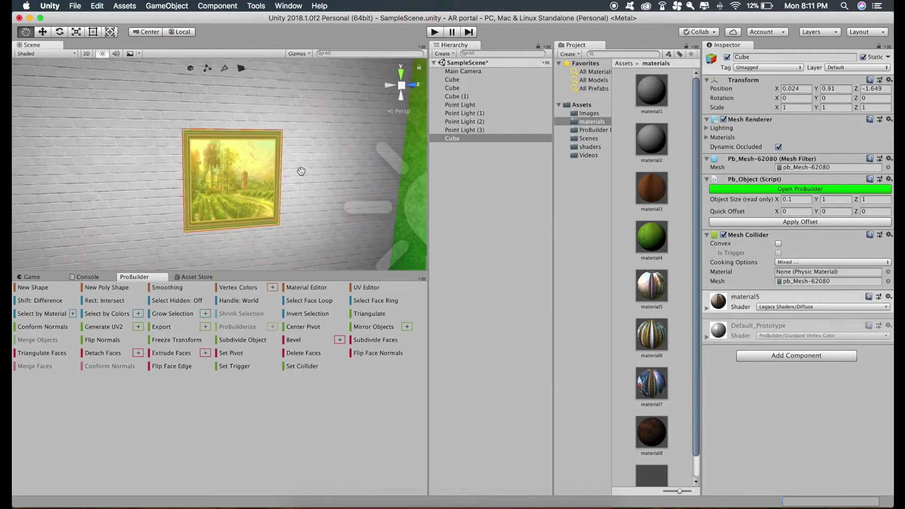
pyautogui.click(455, 168)
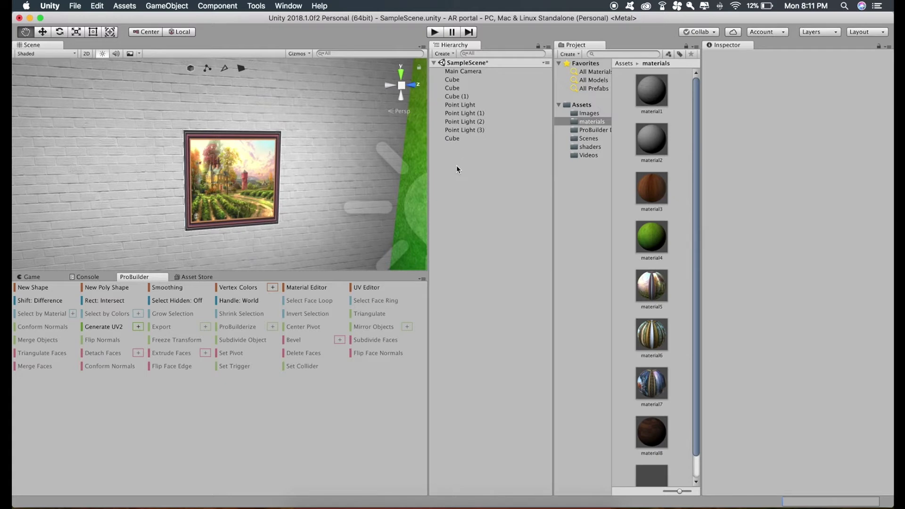
# Step: Set the picture cube's Z scale to 1.26 to widen the painting
pyautogui.click(454, 138)
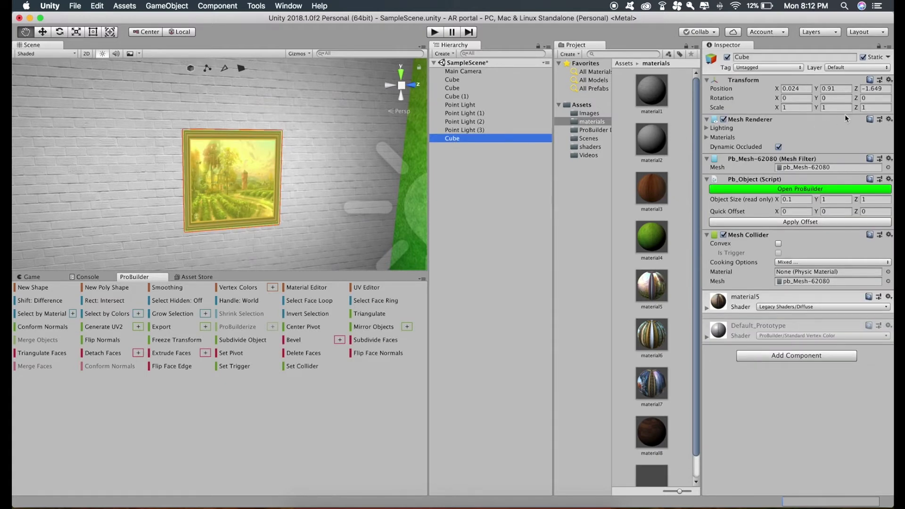
pyautogui.click(862, 108)
pyautogui.write('1.26')
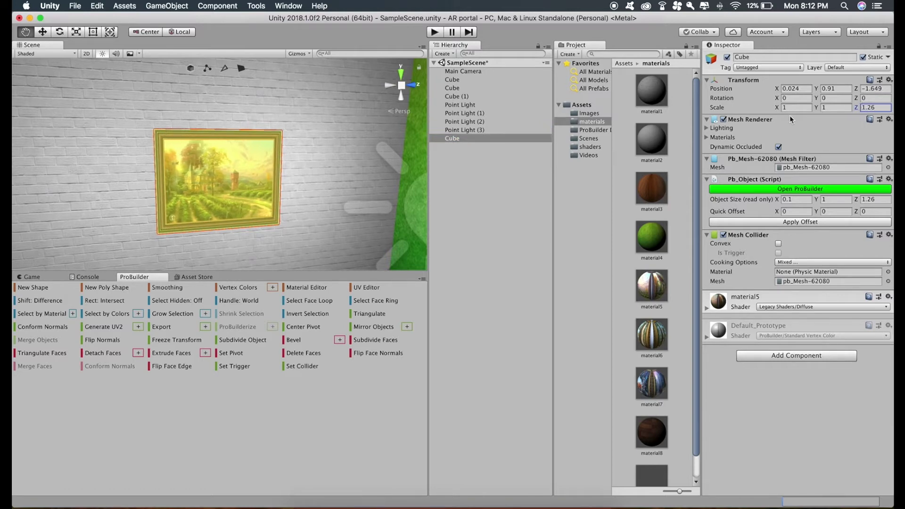
pyautogui.click(493, 159)
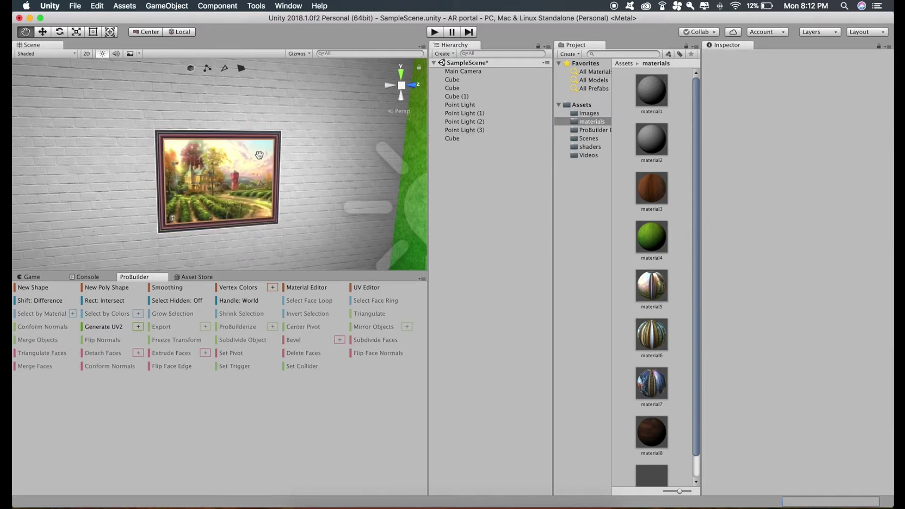
pyautogui.moveTo(260, 156); pyautogui.dragTo(388, 174, button='right')
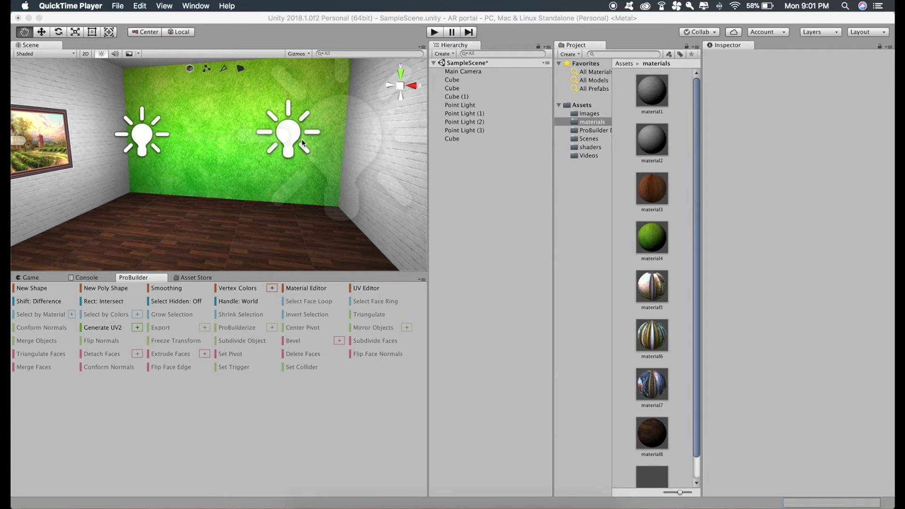
# Step: Create a cube at the origin, scale it 1.5 × 1 × 0.1, and slide it onto the green wall
pyautogui.rightClick(455, 157)
pyautogui.moveTo(484, 251)
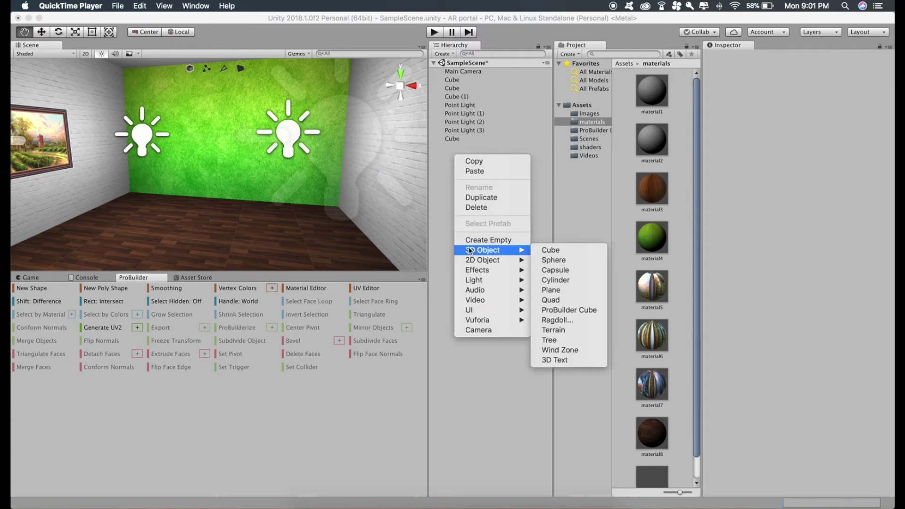
pyautogui.click(547, 250)
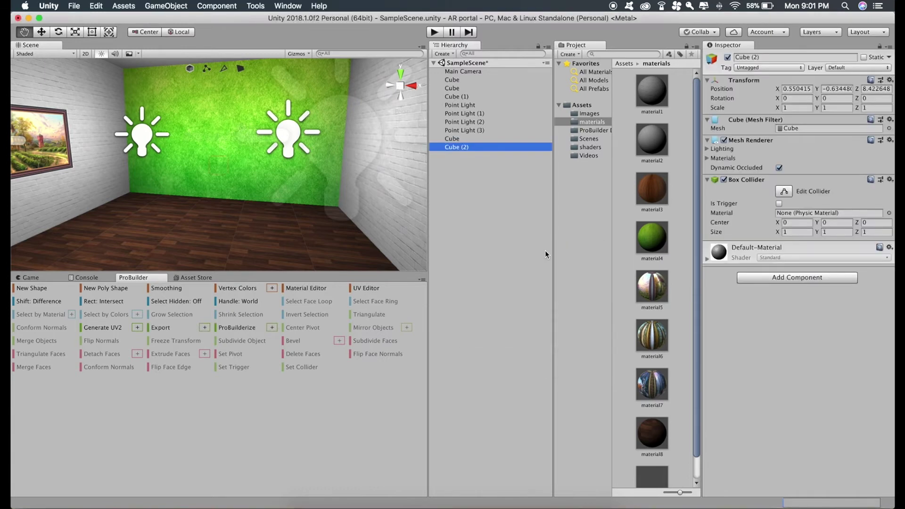
pyautogui.rightClick(792, 84)
pyautogui.click(802, 91)
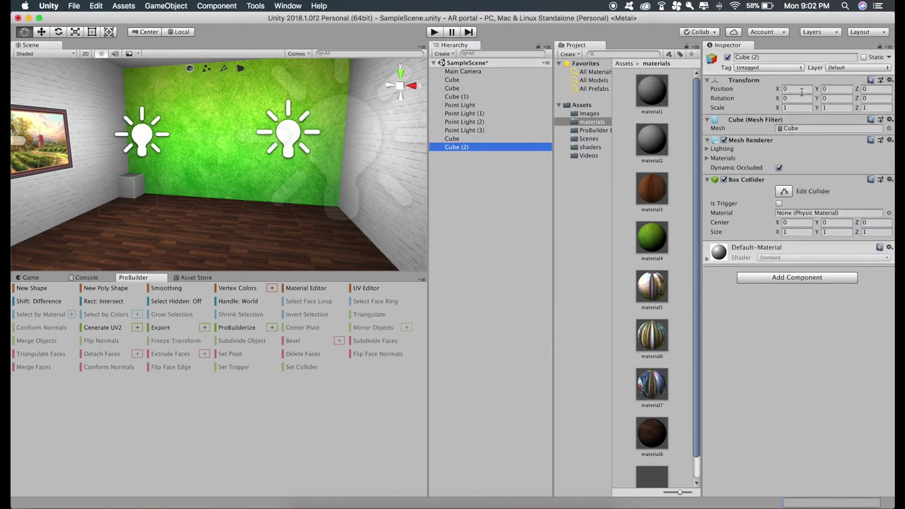
pyautogui.click(801, 108)
pyautogui.write('1.5')
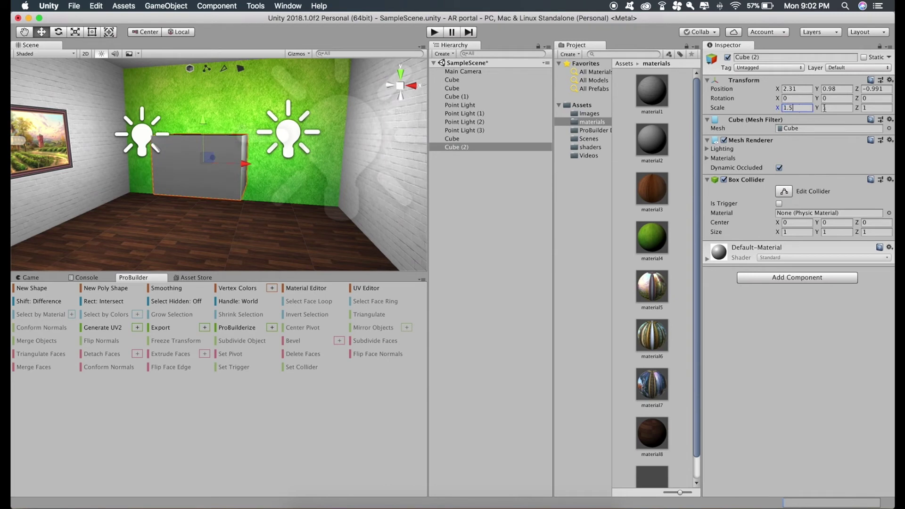
pyautogui.click(870, 108)
pyautogui.write('0.1')
pyautogui.moveTo(241, 165); pyautogui.dragTo(257, 168)
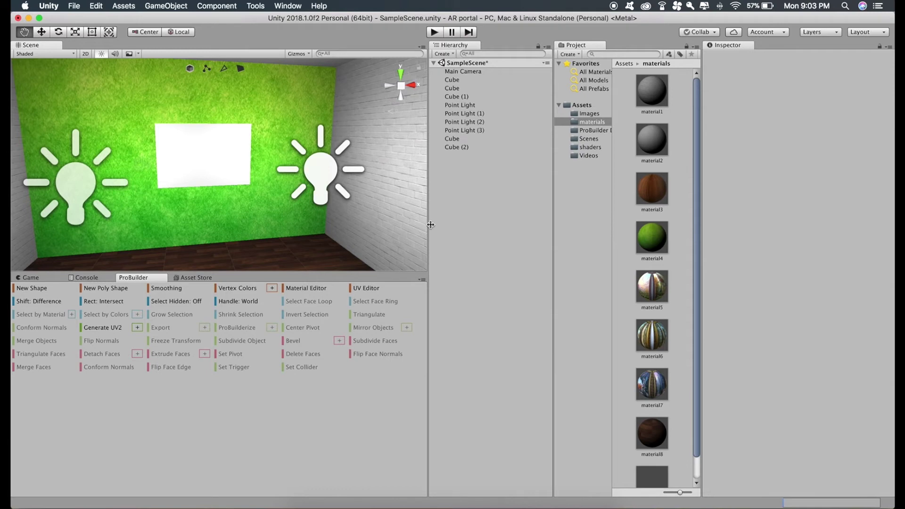
# Step: Attach the tv video clip from the Videos folder to Cube (2)
pyautogui.click(456, 147)
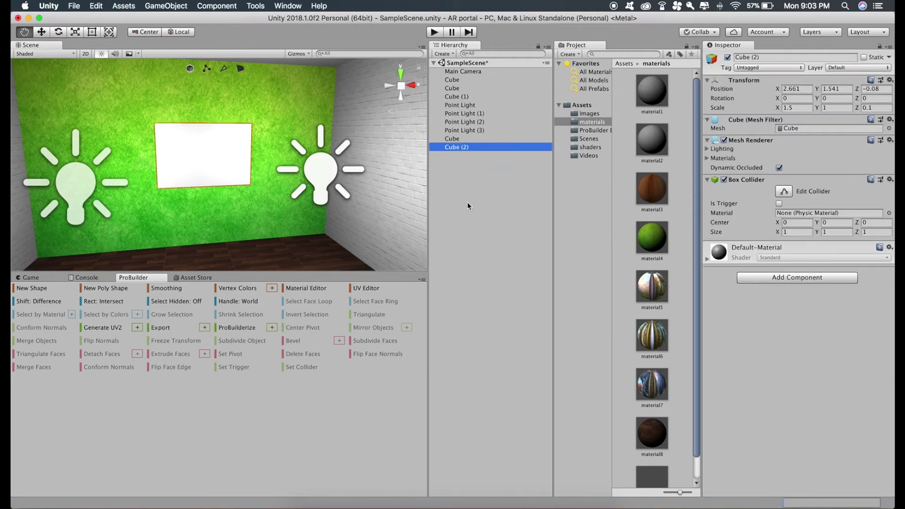
pyautogui.click(588, 156)
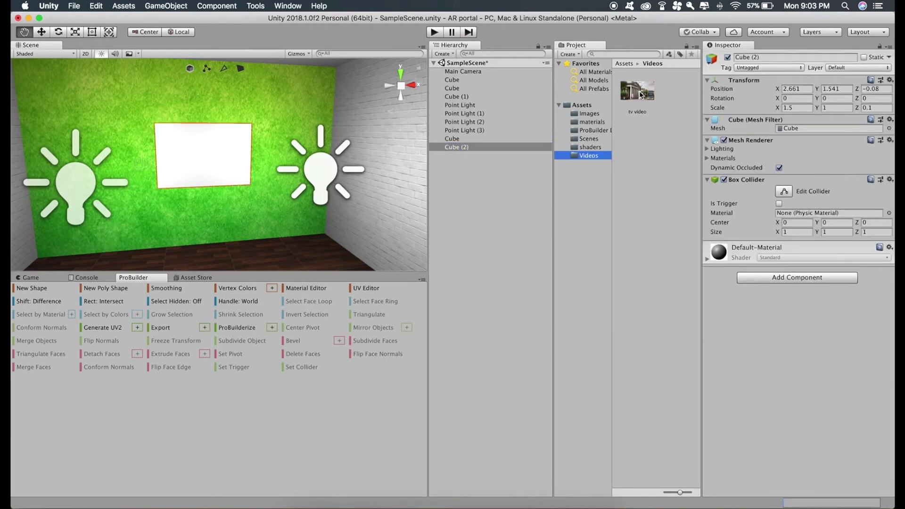
pyautogui.moveTo(642, 94); pyautogui.dragTo(463, 147)
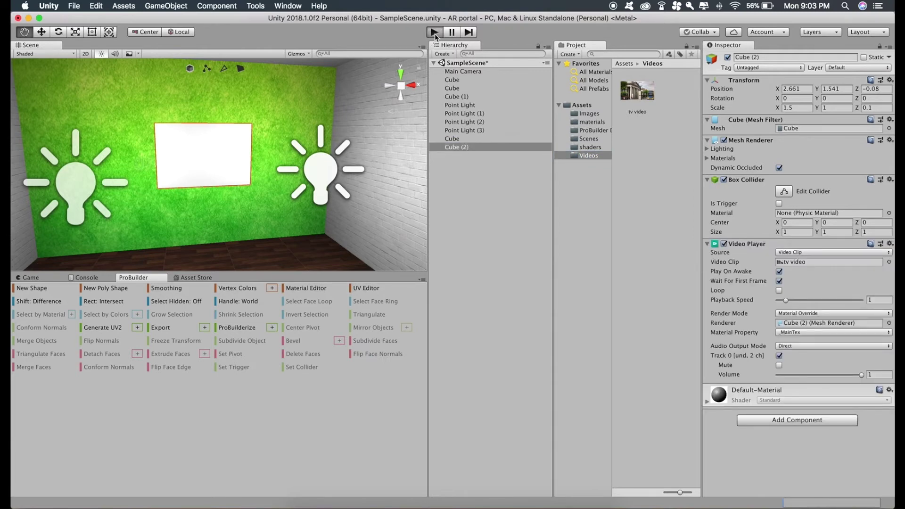
# Step: Play-test the video, set Cube (2) Rotation Y to 180, and play again to check
pyautogui.press('XF86AudioMute')
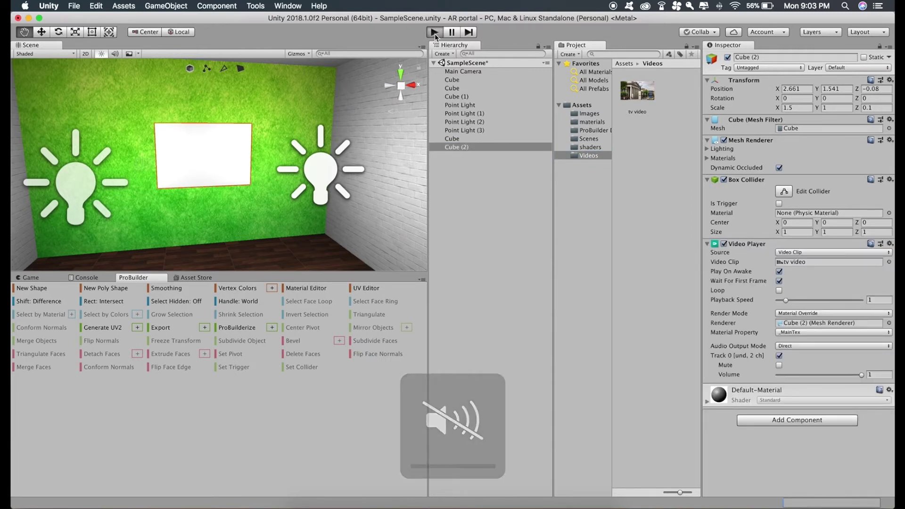
pyautogui.click(436, 34)
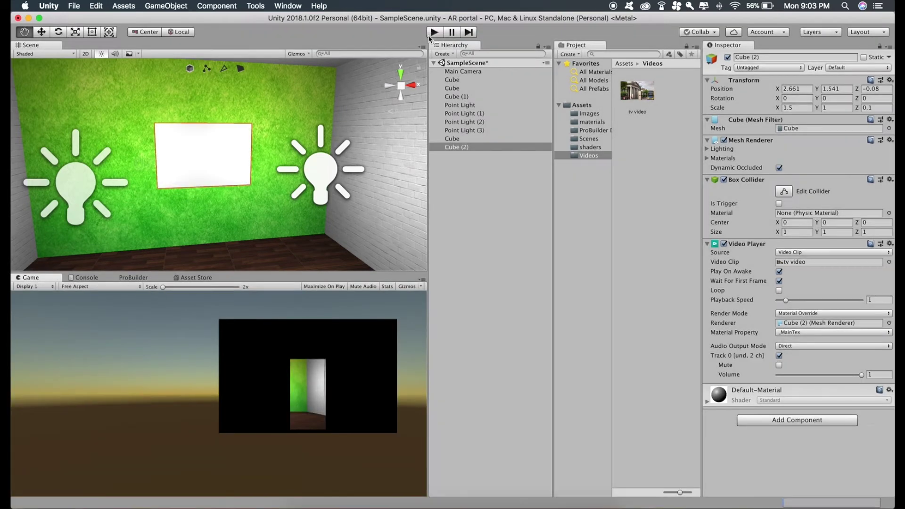
pyautogui.click(434, 32)
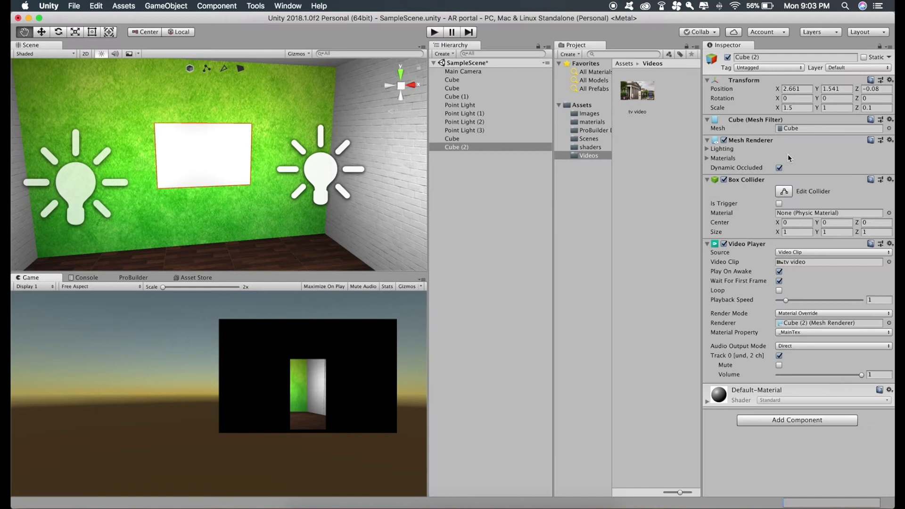
pyautogui.click(835, 99)
pyautogui.write('18')
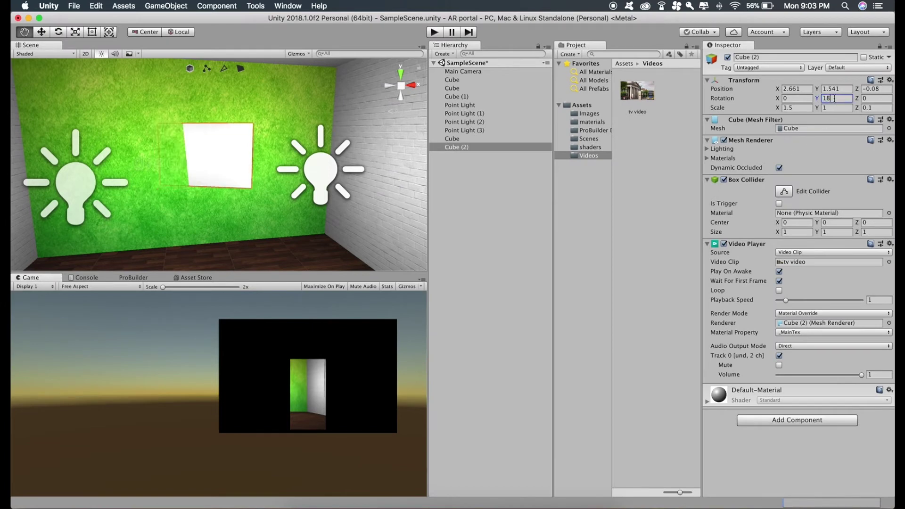
pyautogui.write('0')
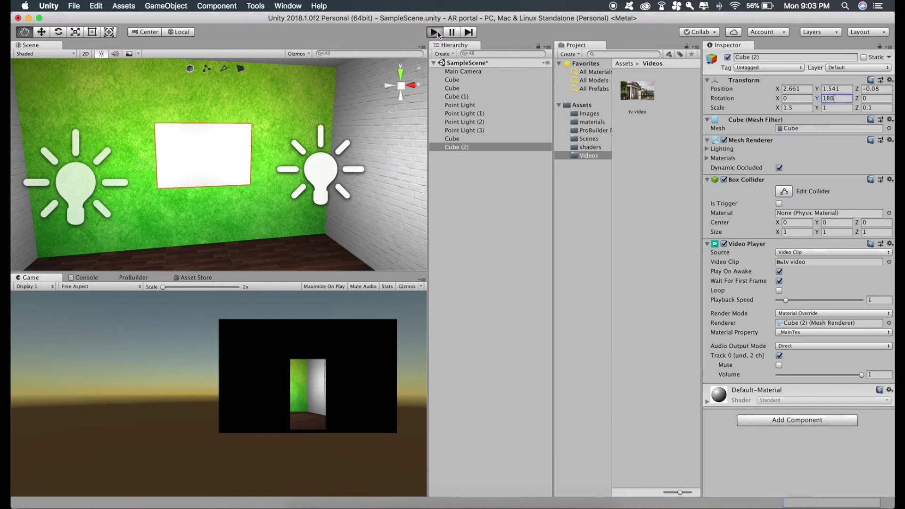
pyautogui.click(436, 32)
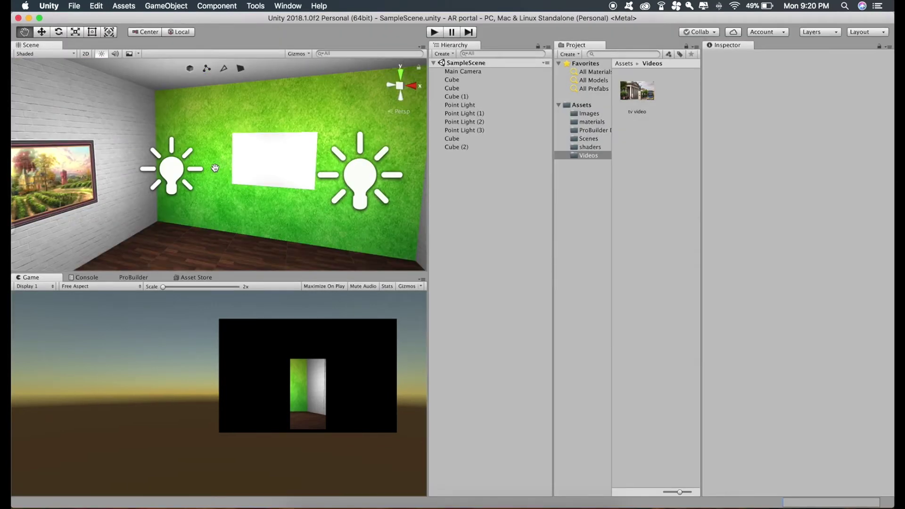
# Step: Orbit outside the room to face the doorway, enable scene lighting, and browse the materials folder
pyautogui.moveTo(215, 168)
pyautogui.keyDown('alt'); pyautogui.mouseDown()
pyautogui.moveTo(301, 165)
pyautogui.moveTo(299, 197)
pyautogui.mouseUp(); pyautogui.keyUp('alt')
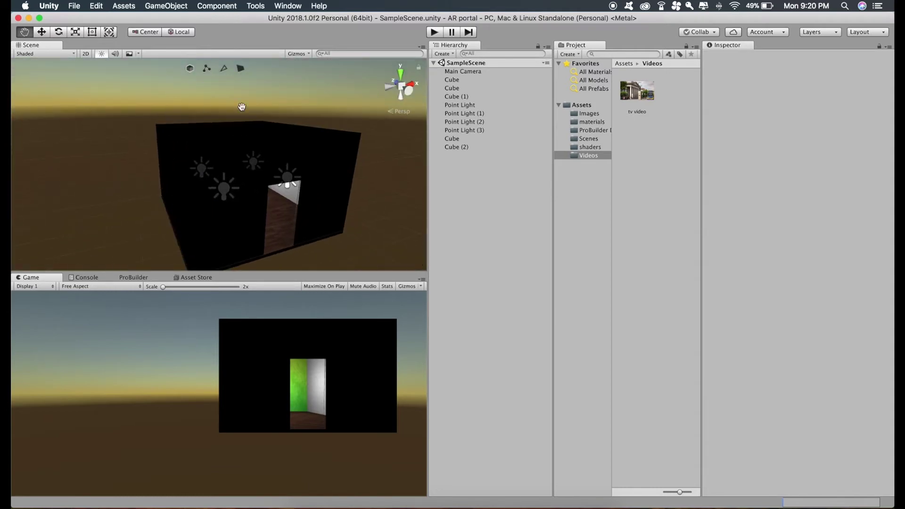
pyautogui.keyDown('alt'); pyautogui.moveTo(236, 157); pyautogui.dragTo(182, 142); pyautogui.keyUp('alt')
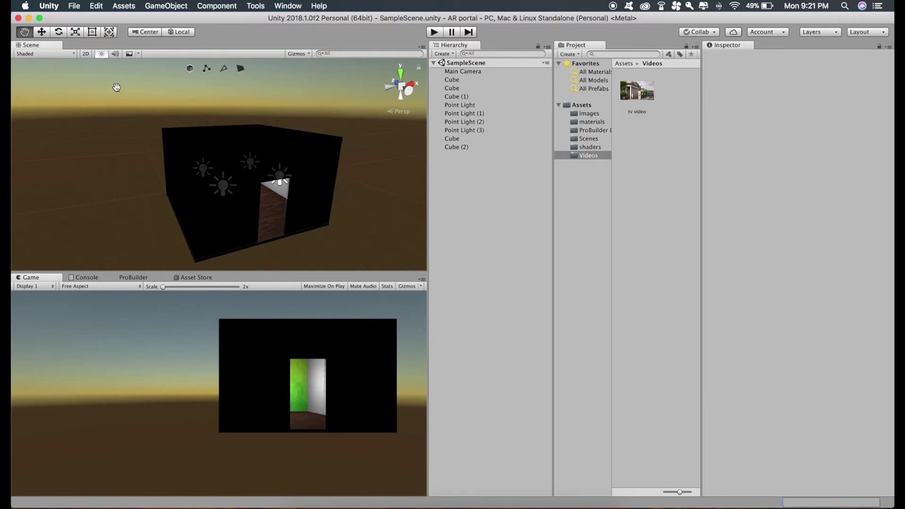
pyautogui.click(102, 55)
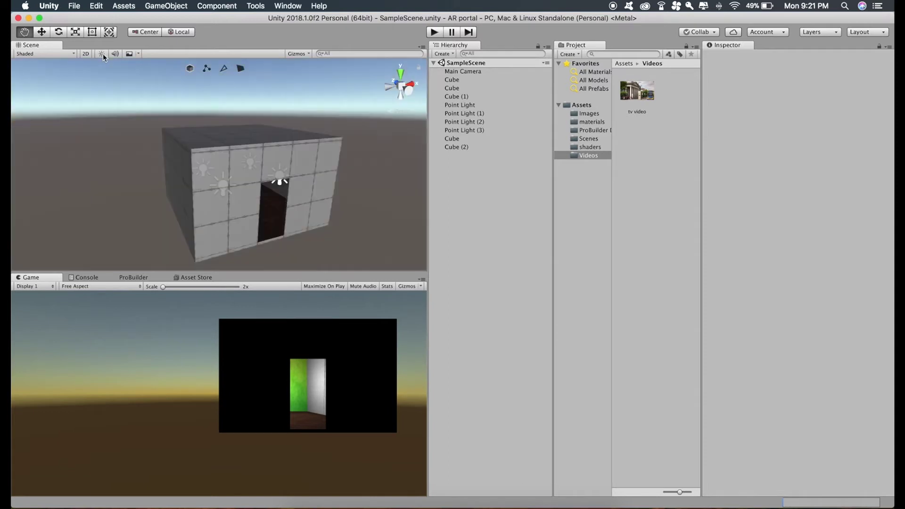
pyautogui.keyDown('alt'); pyautogui.moveTo(177, 142); pyautogui.dragTo(309, 201); pyautogui.keyUp('alt')
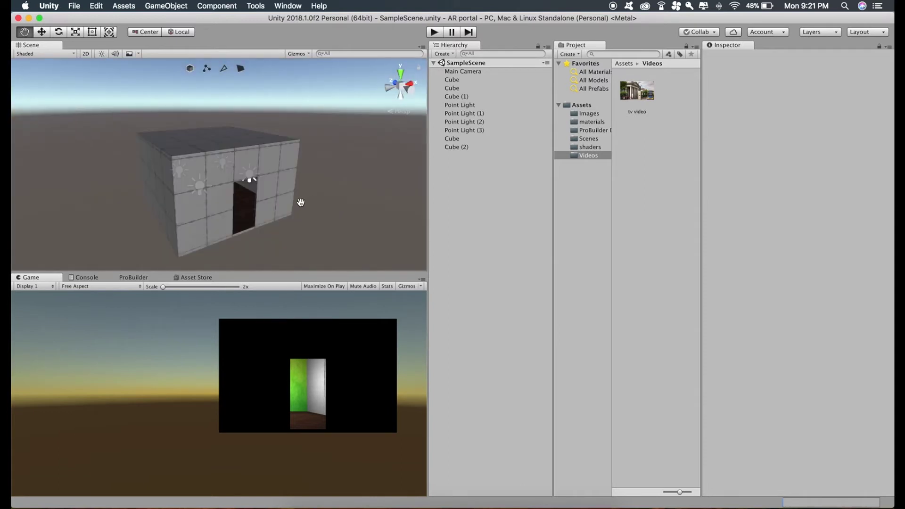
pyautogui.click(592, 122)
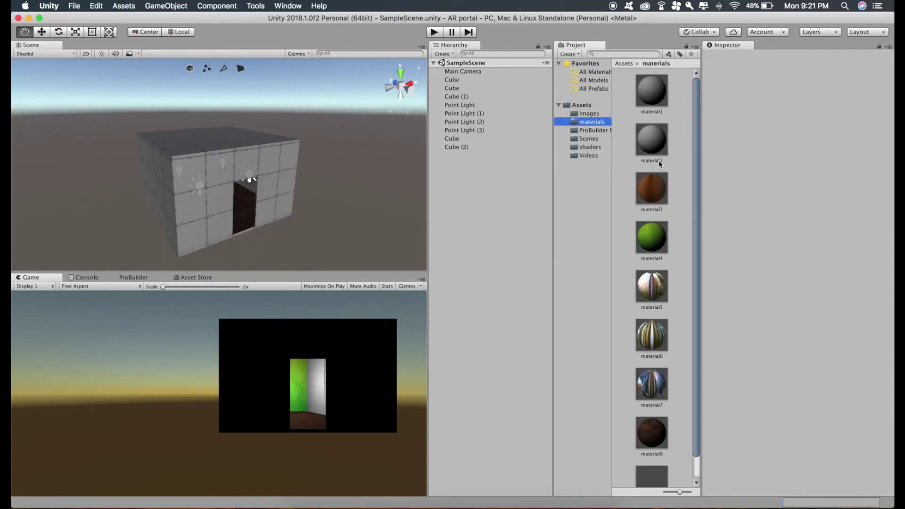
pyautogui.scroll(-2, 660, 238)
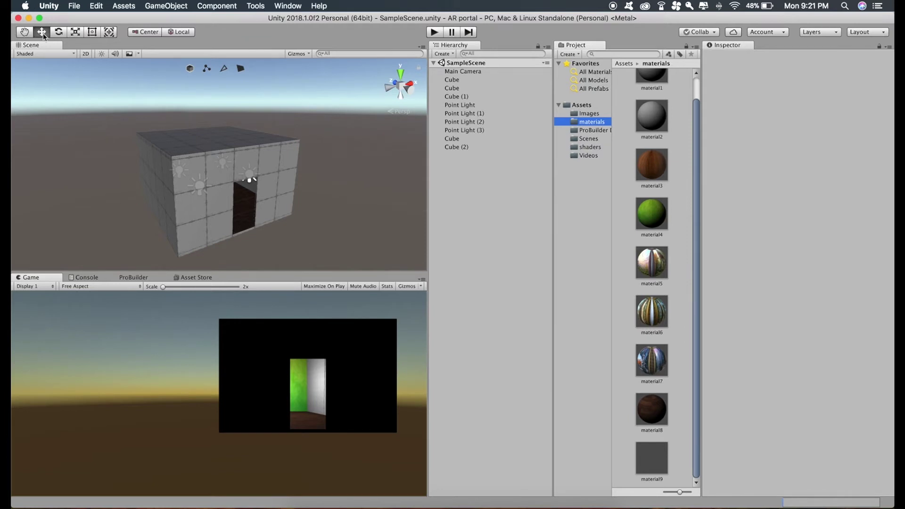
# Step: Orbit to show the room's top and select the roof slab Cube with the Move tool
pyautogui.press('w')
pyautogui.keyDown('alt'); pyautogui.moveTo(142, 129); pyautogui.dragTo(176, 131); pyautogui.keyUp('alt')
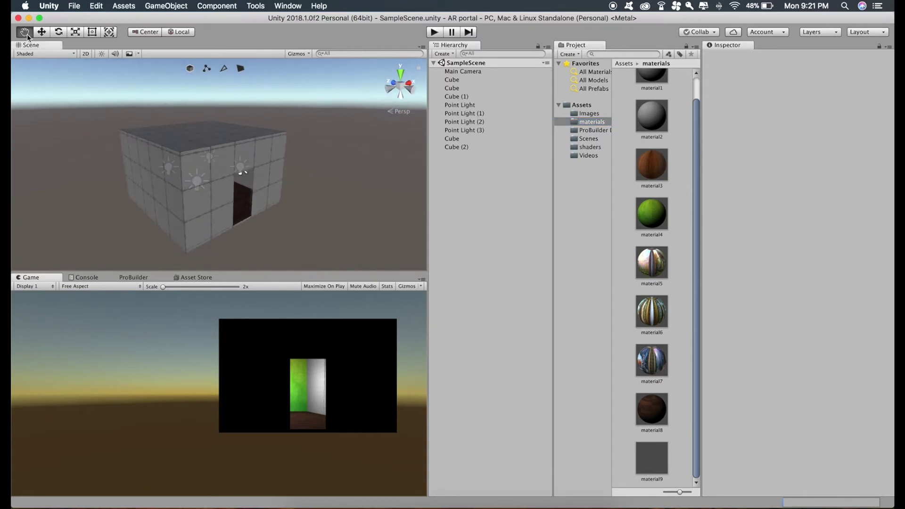
pyautogui.click(44, 34)
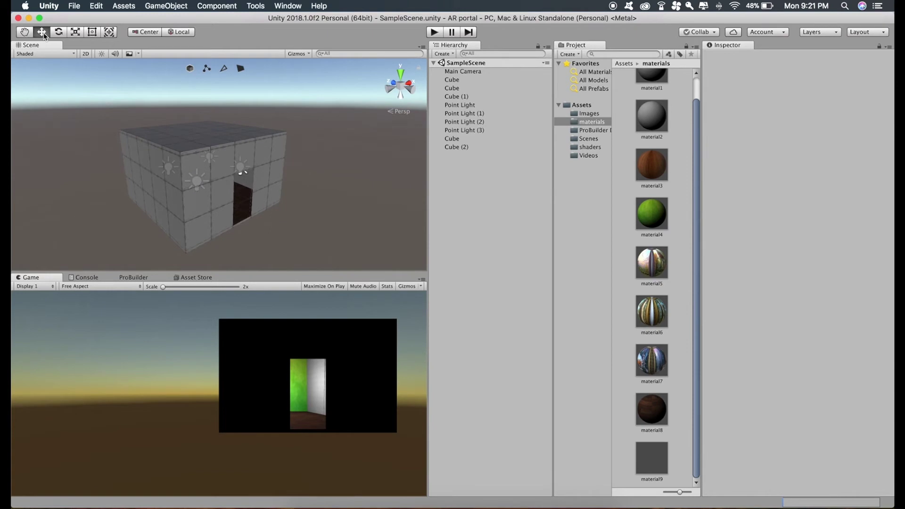
pyautogui.click(197, 139)
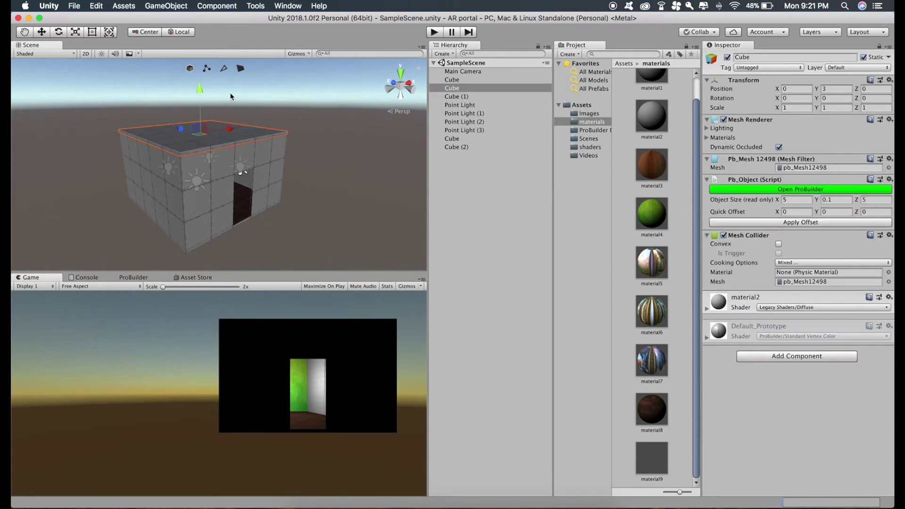
# Step: Select the roof, left wall and front door walls together
pyautogui.click(240, 68)
pyautogui.click(185, 142)
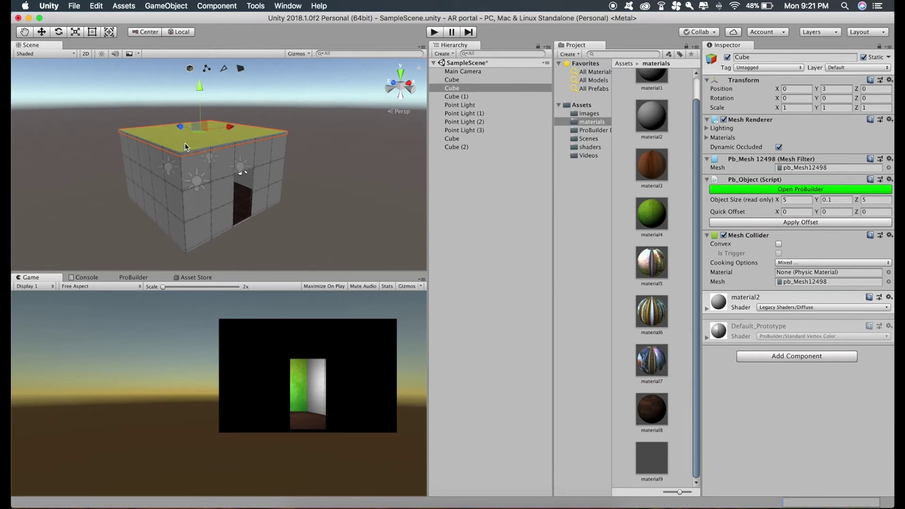
pyautogui.keyDown('shift'); pyautogui.click(146, 177); pyautogui.keyUp('shift')
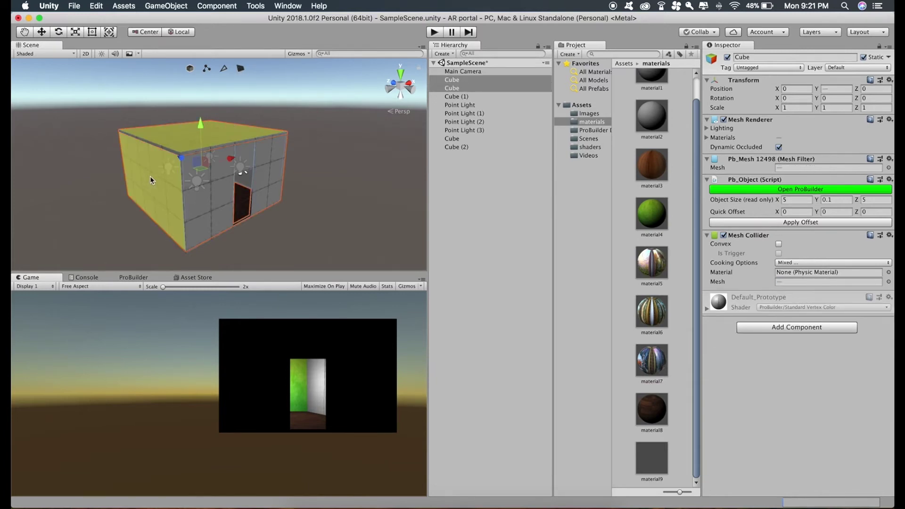
pyautogui.click(202, 186)
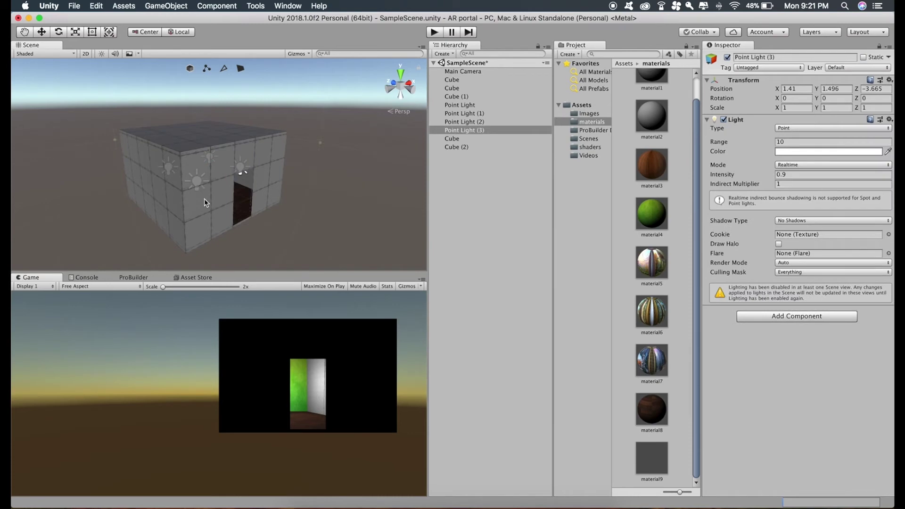
pyautogui.keyDown('shift'); pyautogui.click(204, 204); pyautogui.keyUp('shift')
pyautogui.keyDown('shift'); pyautogui.click(161, 203); pyautogui.keyUp('shift')
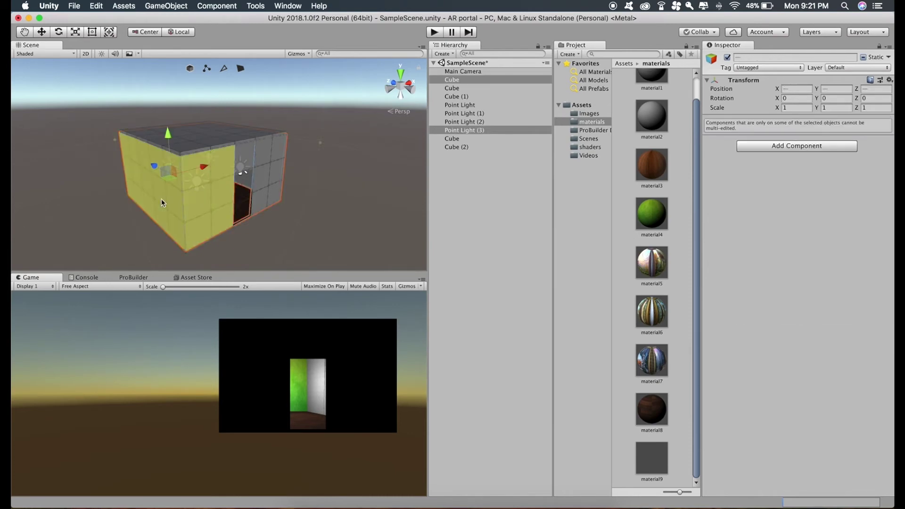
pyautogui.keyDown('shift'); pyautogui.click(199, 145); pyautogui.keyUp('shift')
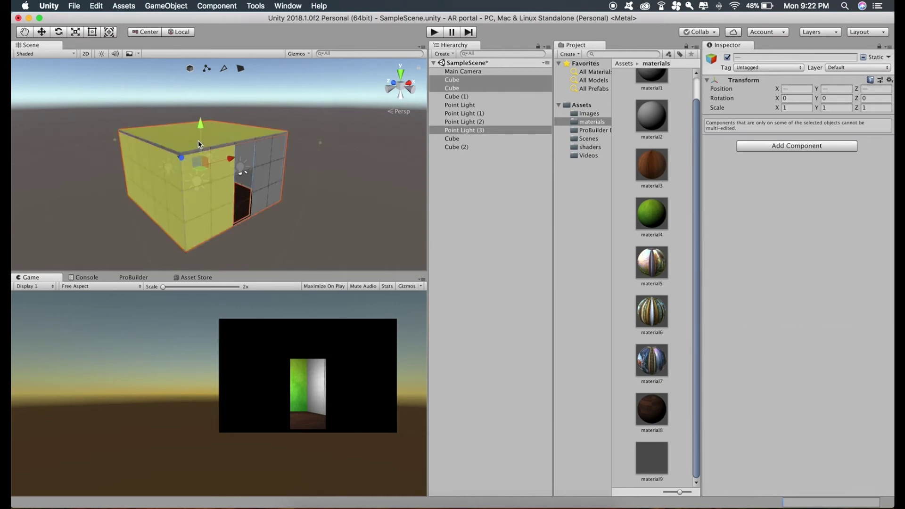
pyautogui.scroll(2, 199, 144)
pyautogui.scroll(2, 199, 144)
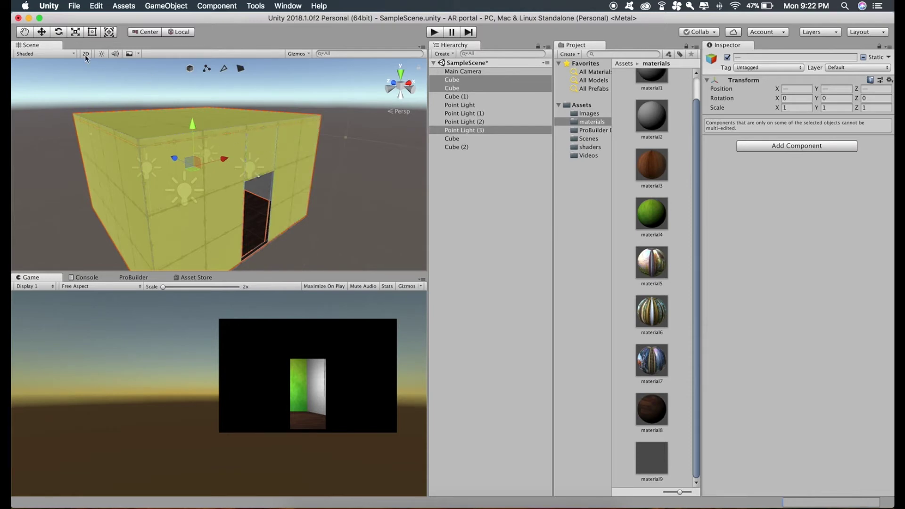
# Step: Orbit to reveal the grey side wall and add it to the selection
pyautogui.click(24, 32)
pyautogui.moveTo(193, 162)
pyautogui.keyDown('alt'); pyautogui.mouseDown()
pyautogui.moveTo(192, 150)
pyautogui.moveTo(243, 175)
pyautogui.mouseUp(); pyautogui.keyUp('alt')
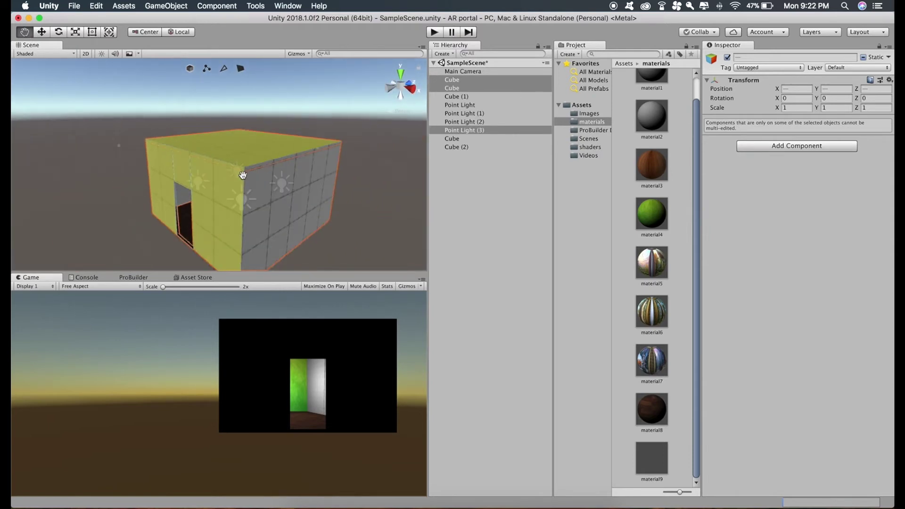
pyautogui.moveTo(243, 174)
pyautogui.keyDown('alt'); pyautogui.mouseDown()
pyautogui.moveTo(253, 162)
pyautogui.moveTo(247, 184)
pyautogui.moveTo(225, 185)
pyautogui.mouseUp(); pyautogui.keyUp('alt')
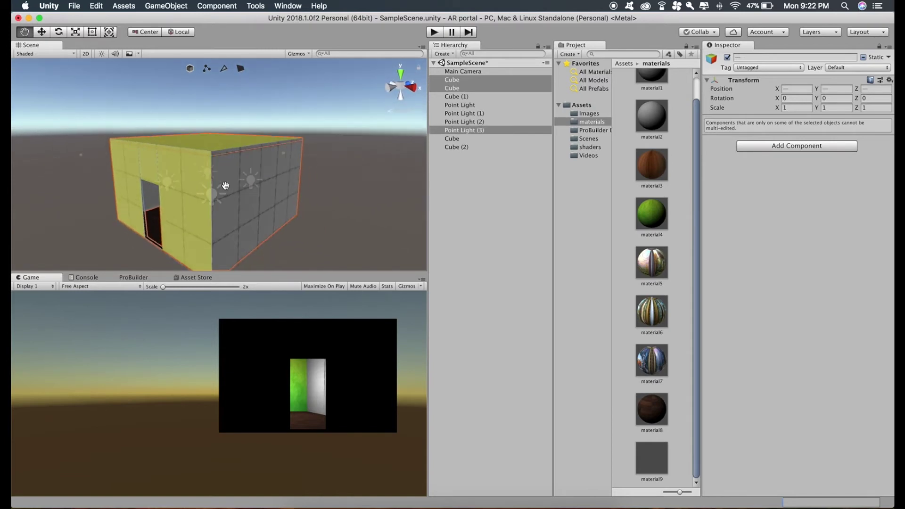
pyautogui.keyDown('alt'); pyautogui.moveTo(156, 149); pyautogui.dragTo(122, 174); pyautogui.keyUp('alt')
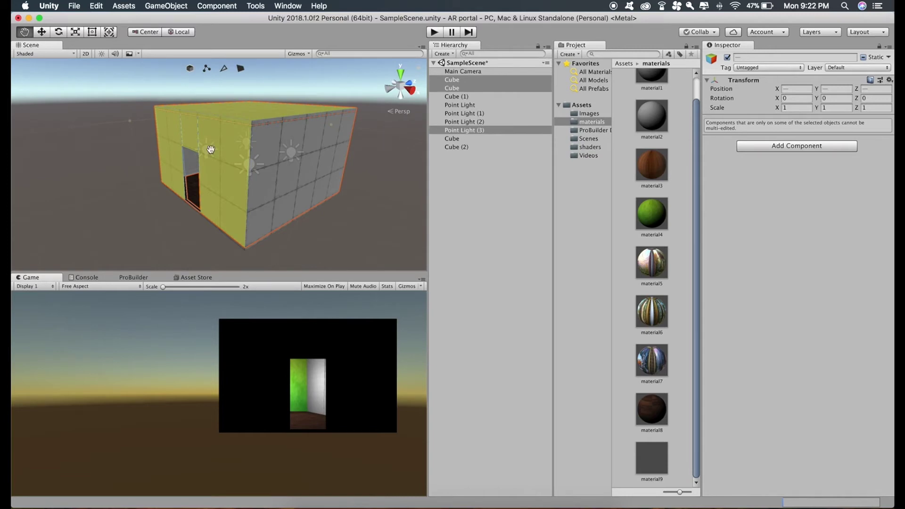
pyautogui.keyDown('alt'); pyautogui.moveTo(210, 149); pyautogui.dragTo(202, 150); pyautogui.keyUp('alt')
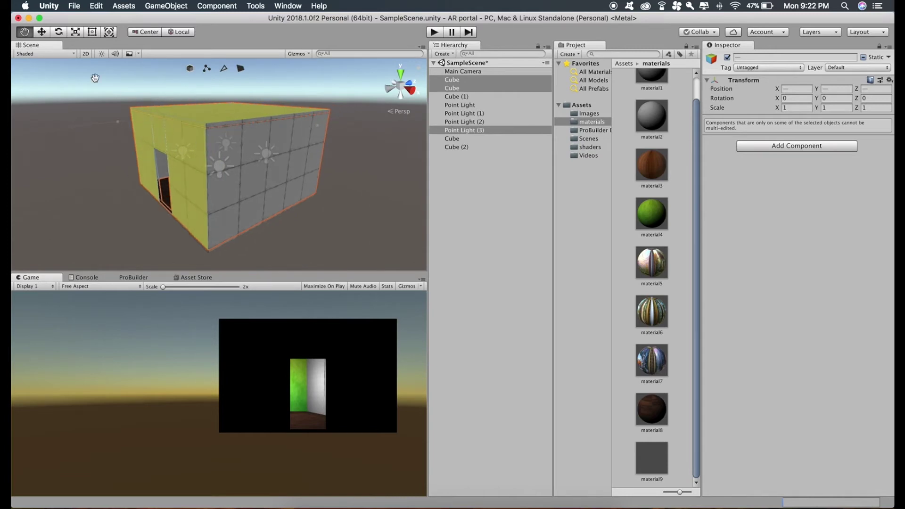
pyautogui.click(41, 32)
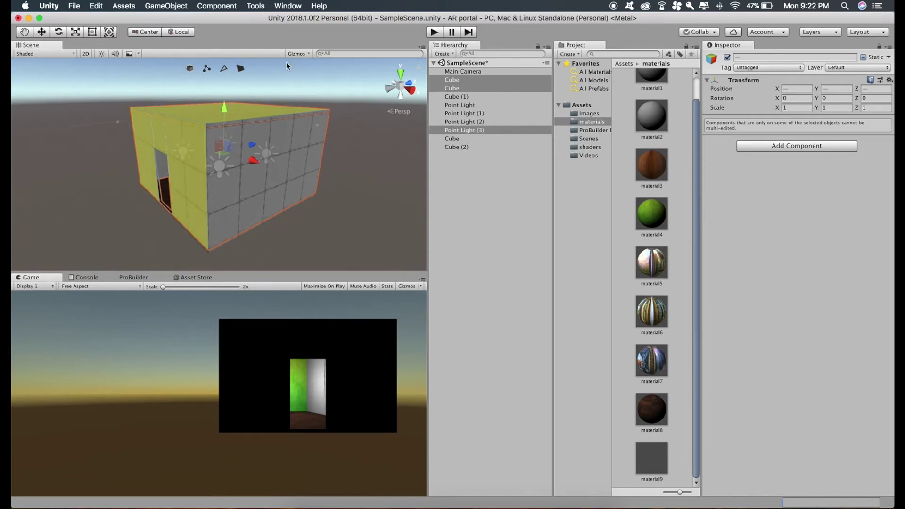
pyautogui.keyDown('shift'); pyautogui.click(246, 209); pyautogui.keyUp('shift')
pyautogui.click(23, 33)
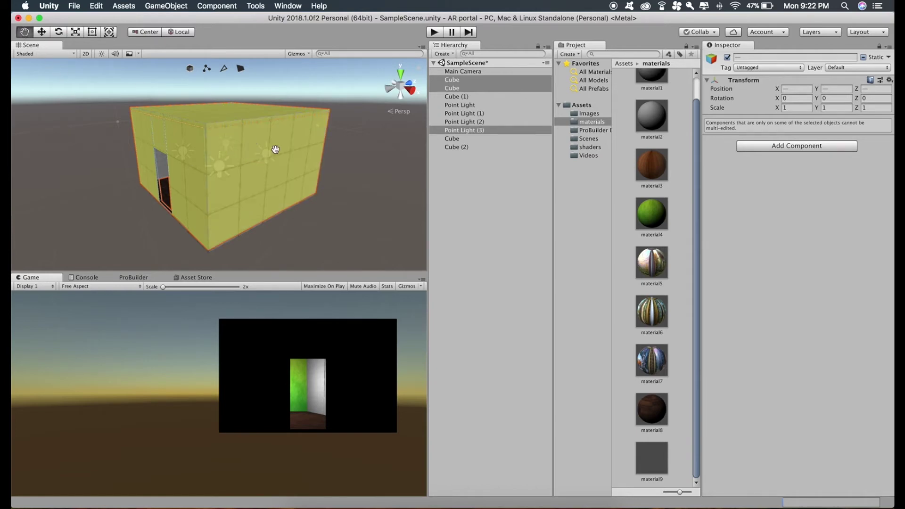
# Step: Add the room's back wall and bottom slab faces to the selection
pyautogui.moveTo(233, 158)
pyautogui.keyDown('alt'); pyautogui.mouseDown()
pyautogui.moveTo(50, 157)
pyautogui.moveTo(201, 150)
pyautogui.moveTo(150, 141)
pyautogui.mouseUp(); pyautogui.keyUp('alt')
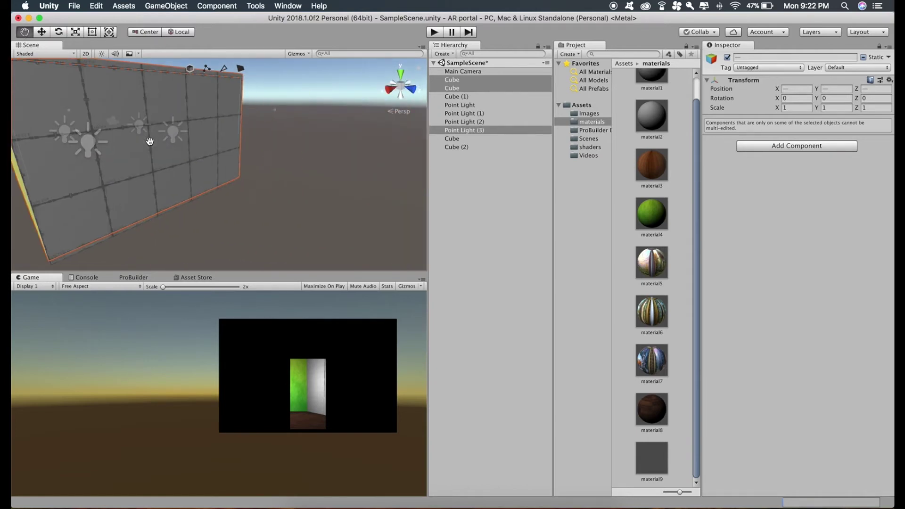
pyautogui.click(42, 36)
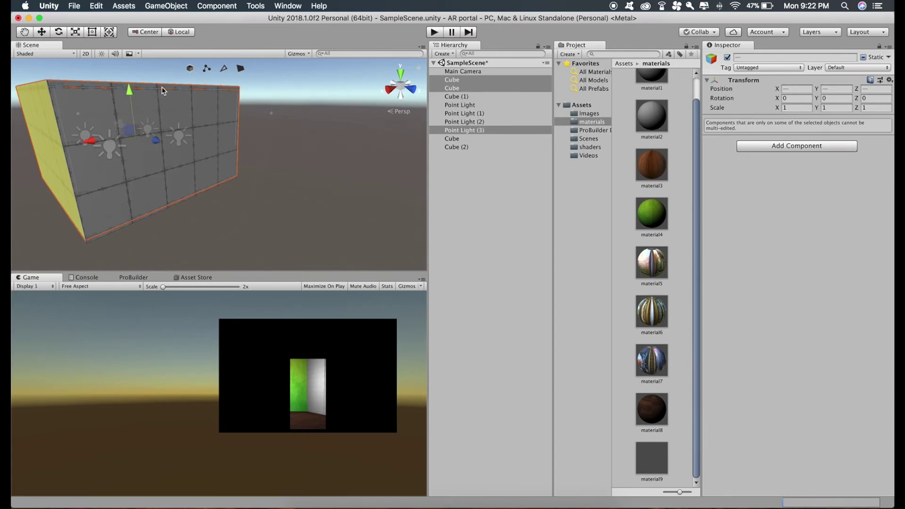
pyautogui.keyDown('shift'); pyautogui.click(190, 111); pyautogui.keyUp('shift')
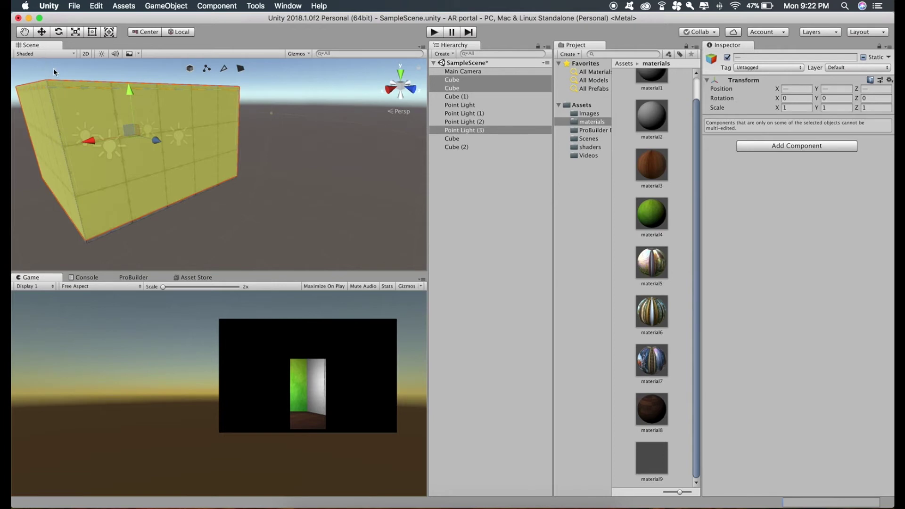
pyautogui.scroll(3, 112, 244)
pyautogui.click(25, 32)
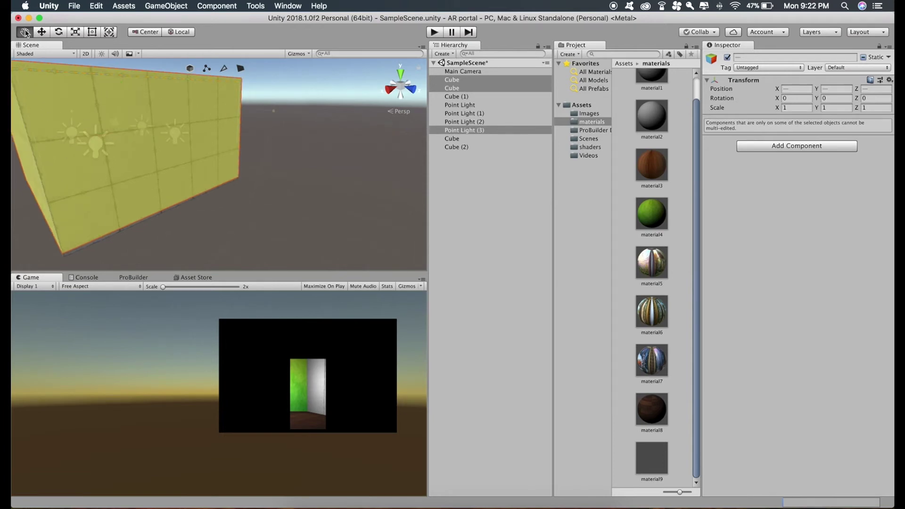
pyautogui.keyDown('alt'); pyautogui.moveTo(110, 181); pyautogui.dragTo(185, 156); pyautogui.keyUp('alt')
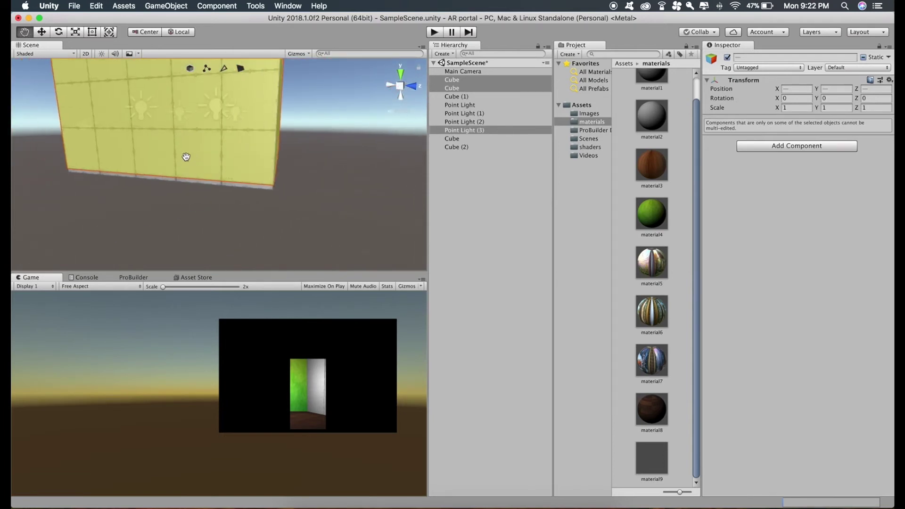
pyautogui.press('w')
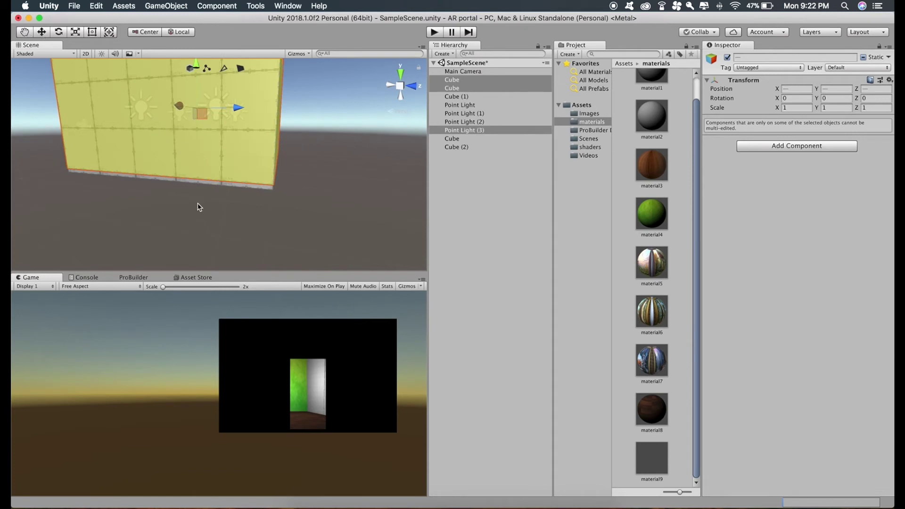
pyautogui.keyDown('shift'); pyautogui.click(210, 188); pyautogui.keyUp('shift')
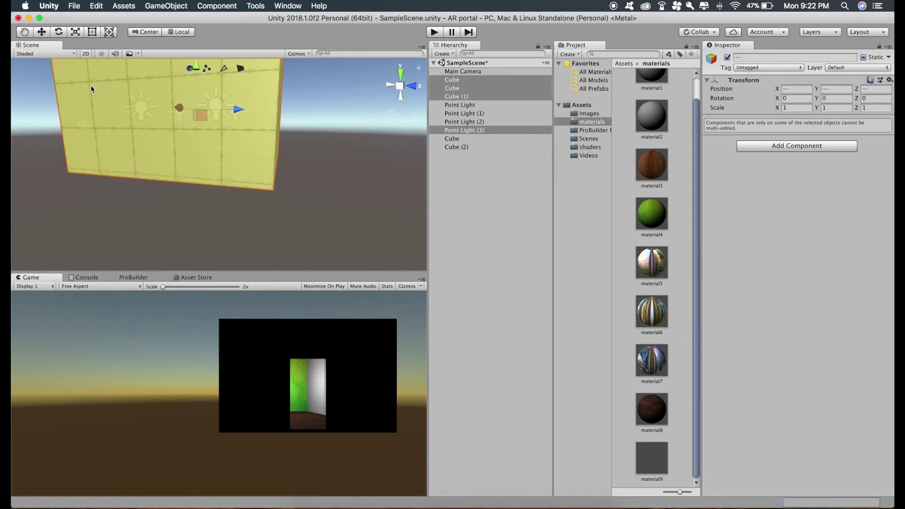
pyautogui.click(24, 32)
pyautogui.keyDown('alt'); pyautogui.moveTo(157, 106); pyautogui.dragTo(26, 107); pyautogui.keyUp('alt')
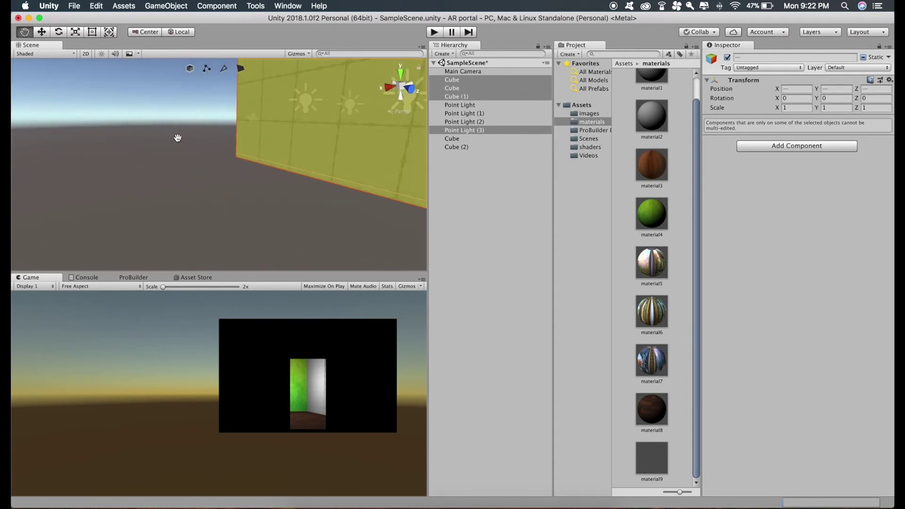
pyautogui.keyDown('alt'); pyautogui.moveTo(178, 137); pyautogui.dragTo(125, 139); pyautogui.keyUp('alt')
pyautogui.click(46, 32)
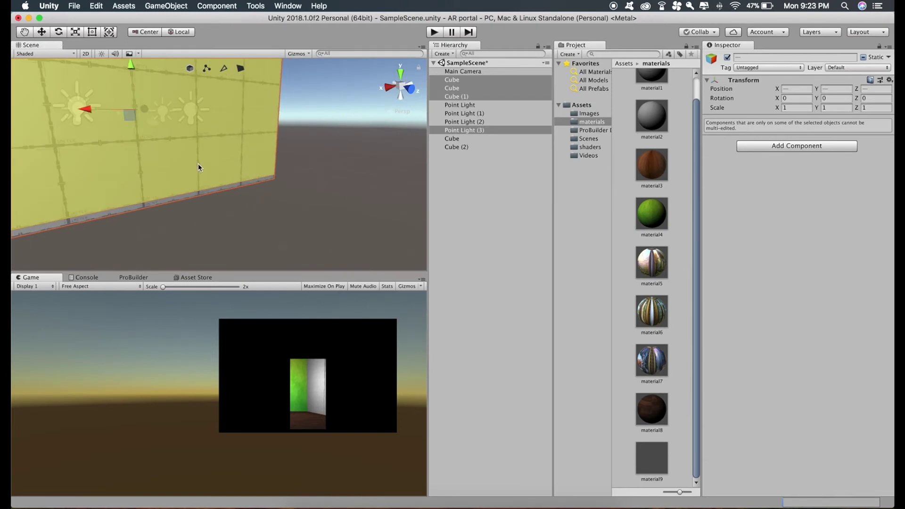
pyautogui.moveTo(199, 194); pyautogui.dragTo(195, 197)
# Step: Apply mask material9 to the selected outer wall faces with Alt+9
pyautogui.click(25, 32)
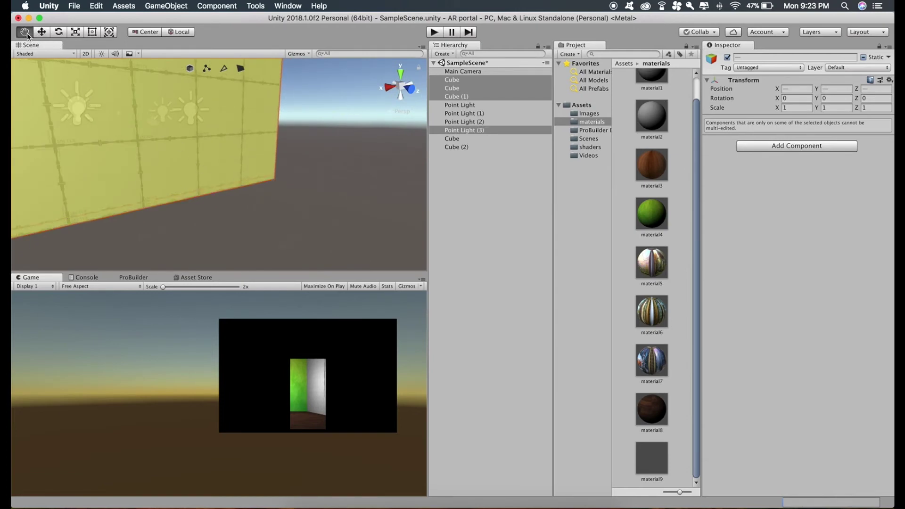
pyautogui.moveTo(127, 106)
pyautogui.keyDown('alt'); pyautogui.mouseDown()
pyautogui.moveTo(242, 127)
pyautogui.moveTo(78, 130)
pyautogui.mouseUp(); pyautogui.keyUp('alt')
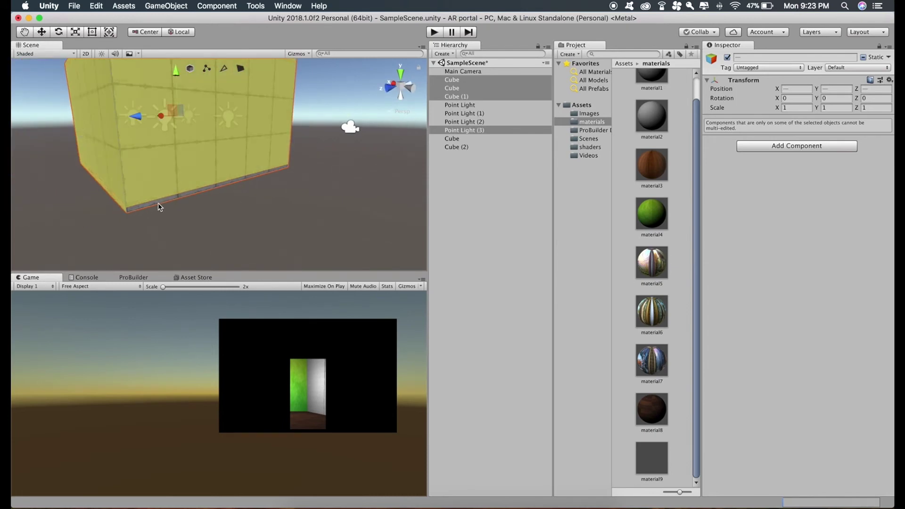
pyautogui.click(25, 32)
pyautogui.keyDown('alt'); pyautogui.moveTo(146, 170); pyautogui.dragTo(172, 195); pyautogui.keyUp('alt')
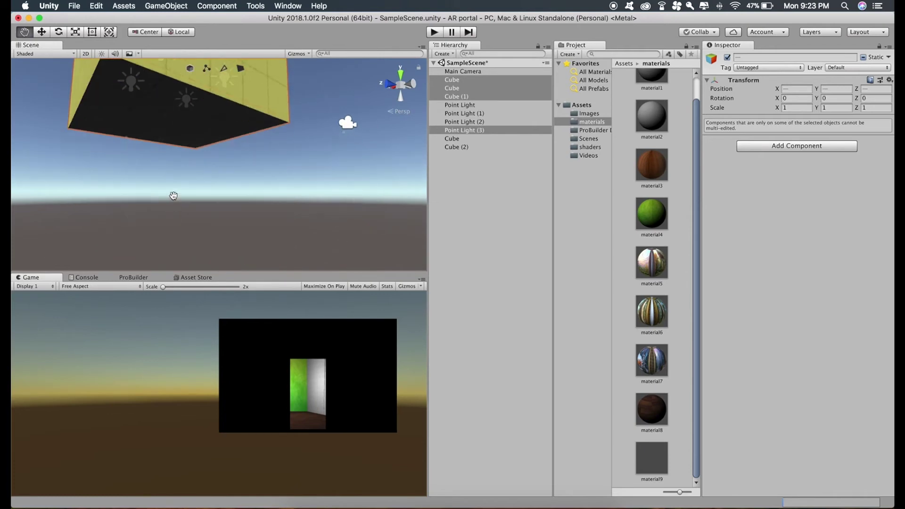
pyautogui.click(41, 32)
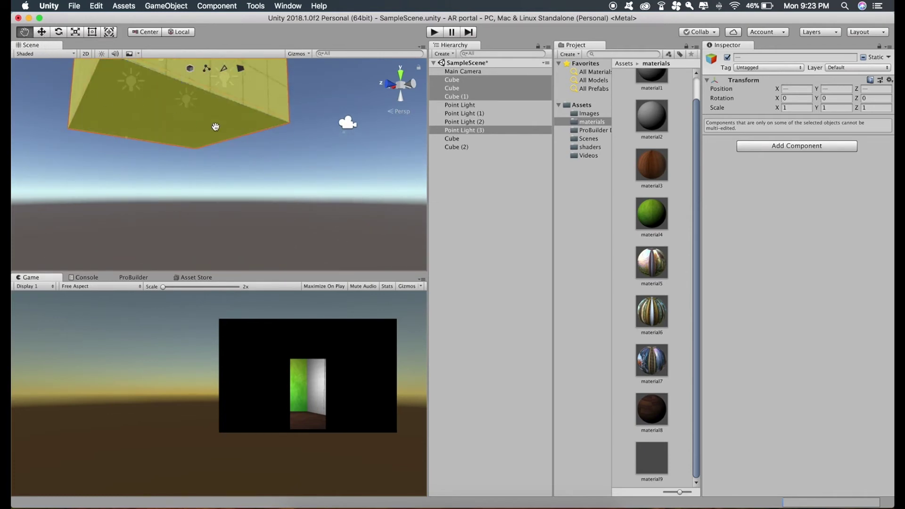
pyautogui.keyDown('alt'); pyautogui.moveTo(216, 127); pyautogui.dragTo(14, 230); pyautogui.keyUp('alt')
pyautogui.moveTo(196, 163)
pyautogui.keyDown('alt'); pyautogui.mouseDown()
pyautogui.moveTo(141, 188)
pyautogui.moveTo(31, 196)
pyautogui.mouseUp(); pyautogui.keyUp('alt')
pyautogui.keyDown('alt'); pyautogui.moveTo(181, 192); pyautogui.dragTo(141, 188); pyautogui.keyUp('alt')
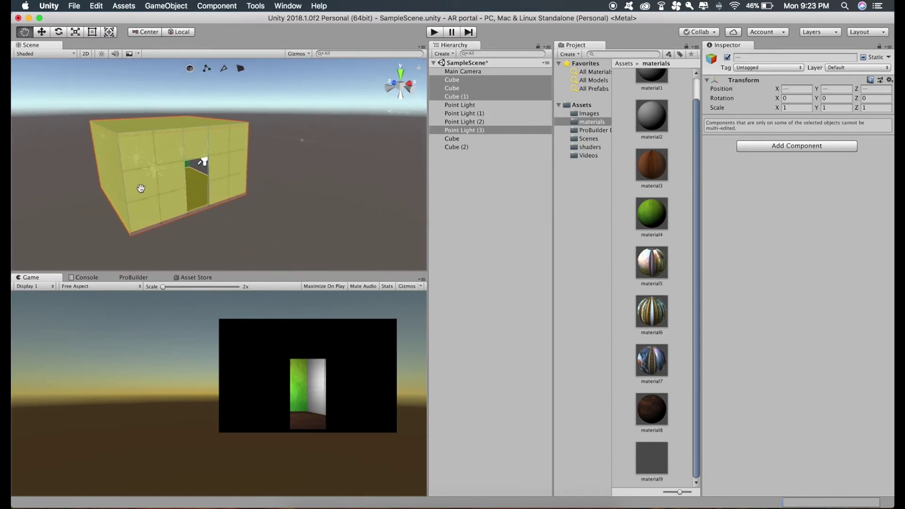
pyautogui.keyDown('alt'); pyautogui.moveTo(186, 242); pyautogui.dragTo(189, 240); pyautogui.keyUp('alt')
pyautogui.scroll(3, 188, 240)
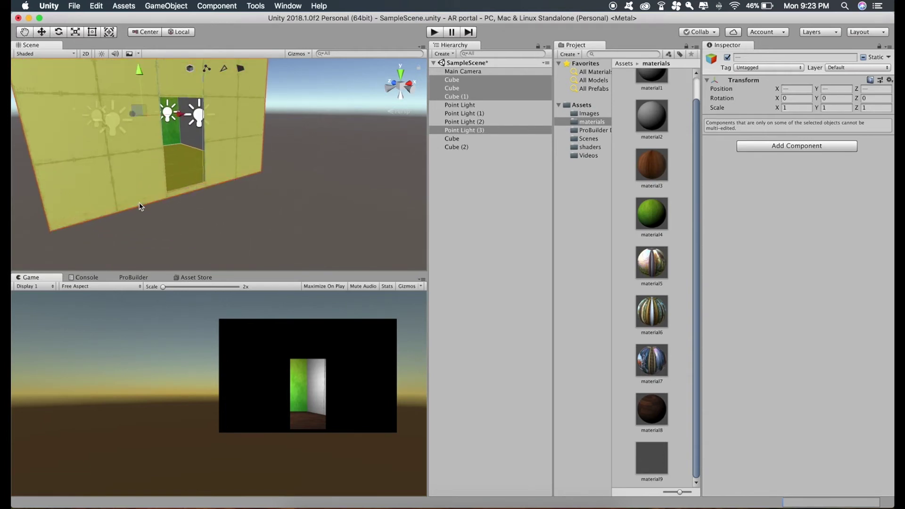
pyautogui.keyDown('alt'); pyautogui.moveTo(142, 204); pyautogui.dragTo(213, 233); pyautogui.keyUp('alt')
pyautogui.scroll(-2, 211, 234)
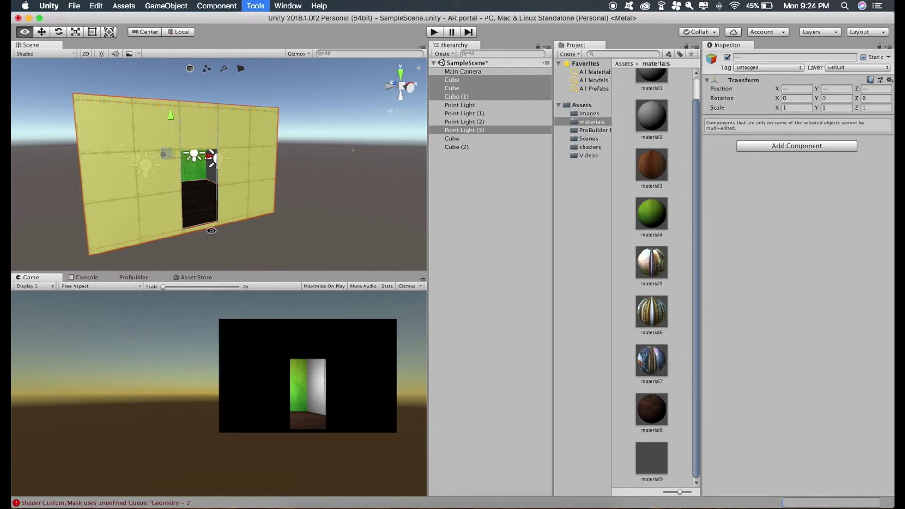
pyautogui.hotkey('alt', '9')
# Step: Clear the selection and turn on scene lighting to inspect the room
pyautogui.click(452, 177)
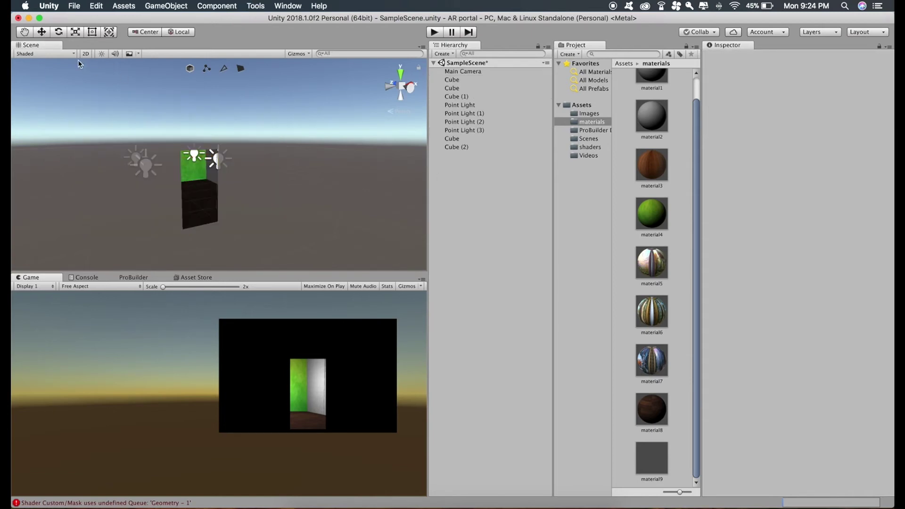
pyautogui.moveTo(348, 186)
pyautogui.keyDown('alt'); pyautogui.mouseDown()
pyautogui.moveTo(245, 185)
pyautogui.moveTo(304, 186)
pyautogui.moveTo(262, 198)
pyautogui.moveTo(307, 182)
pyautogui.moveTo(291, 176)
pyautogui.mouseUp(); pyautogui.keyUp('alt')
pyautogui.scroll(-3, 290, 176)
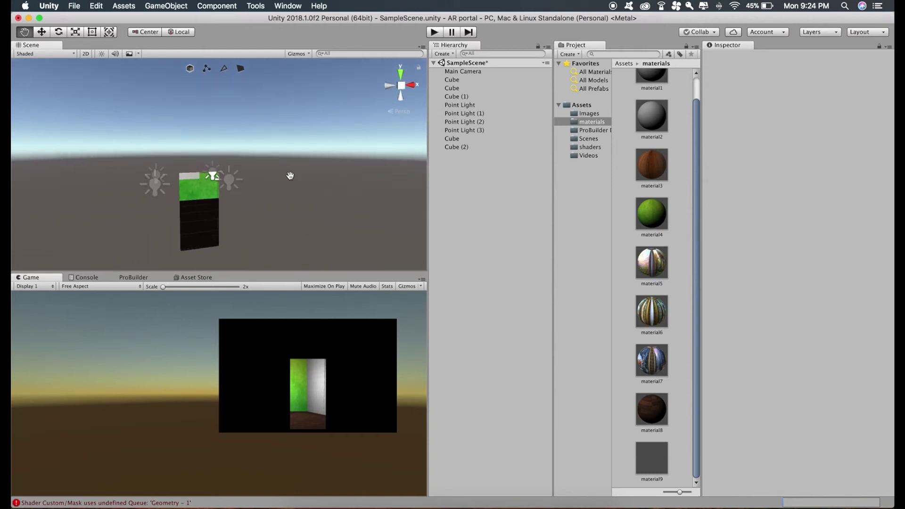
pyautogui.click(100, 55)
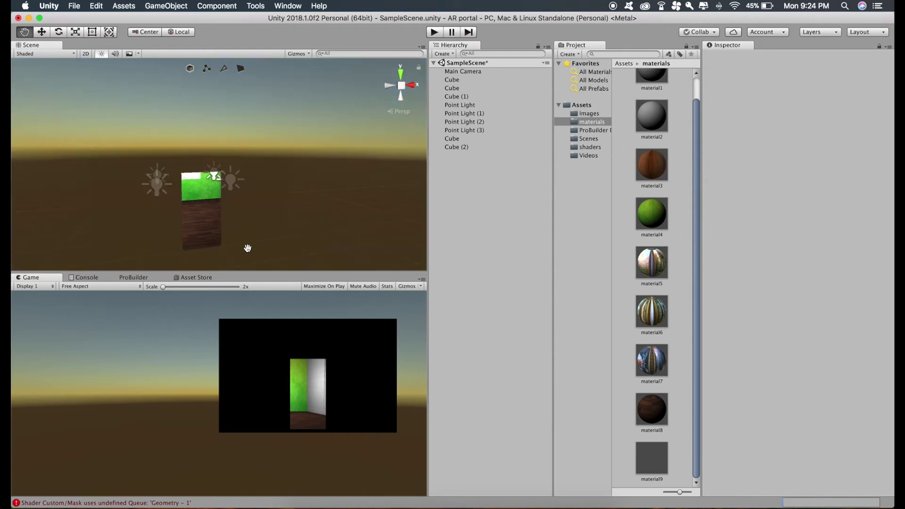
pyautogui.scroll(5, 243, 242)
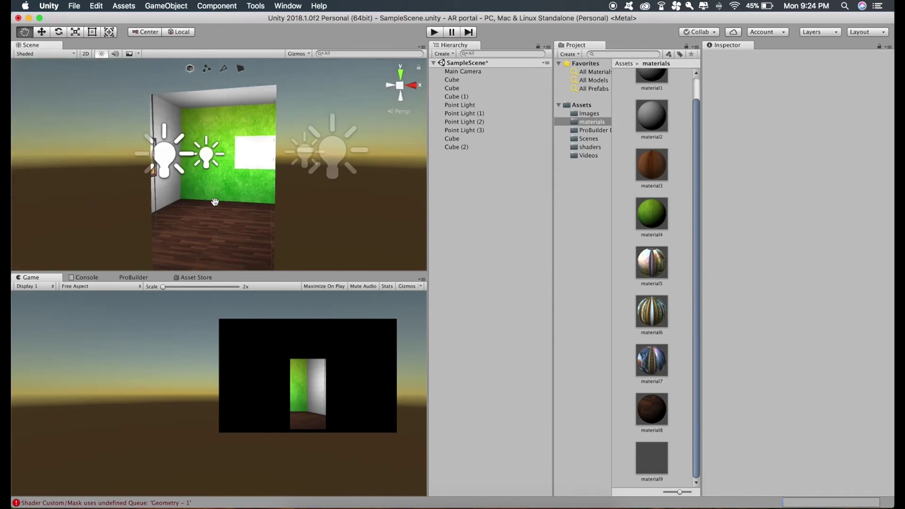
pyautogui.scroll(5, 212, 202)
pyautogui.moveTo(212, 202)
pyautogui.keyDown('alt'); pyautogui.mouseDown()
pyautogui.moveTo(252, 145)
pyautogui.moveTo(283, 212)
pyautogui.moveTo(316, 213)
pyautogui.mouseUp(); pyautogui.keyUp('alt')
pyautogui.scroll(-5, 302, 207)
pyautogui.scroll(-3, 303, 206)
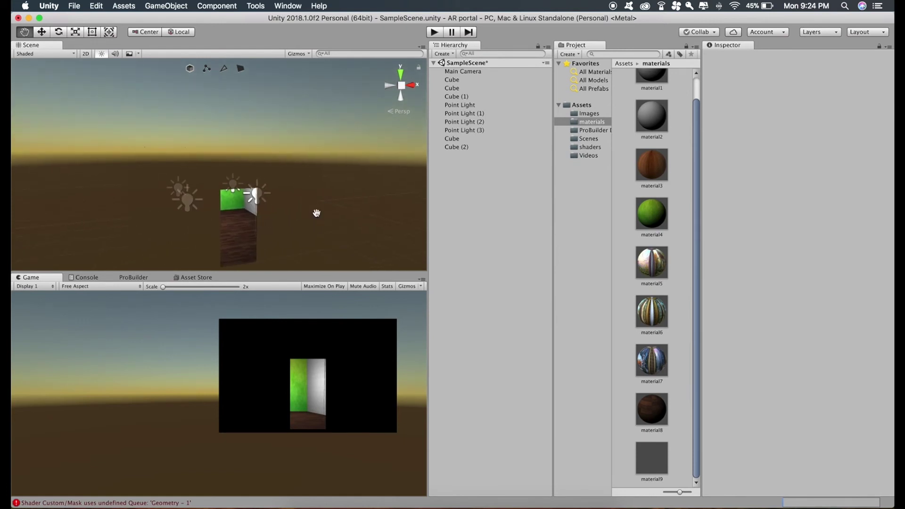
# Step: Apply the mask material to the floor slab's underside face
pyautogui.moveTo(316, 213)
pyautogui.mouseDown()
pyautogui.moveTo(227, 147)
pyautogui.moveTo(285, 166)
pyautogui.mouseUp()
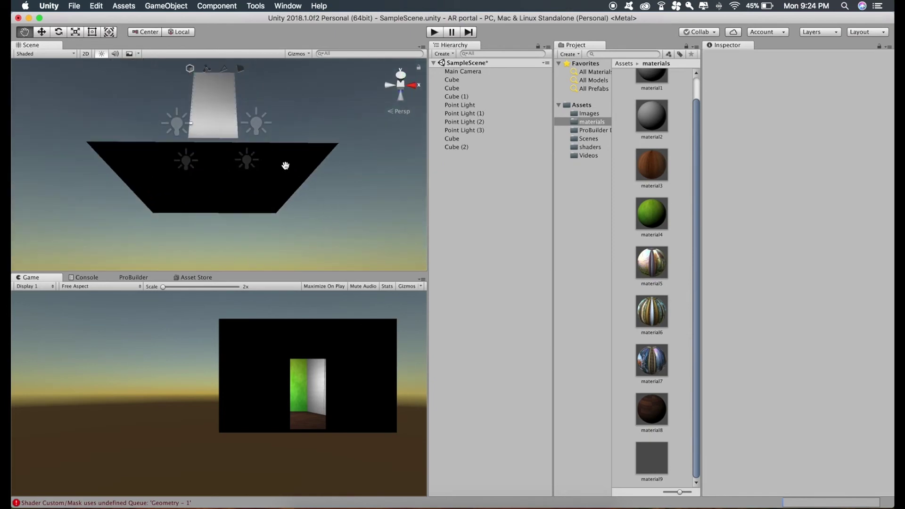
pyautogui.press('w')
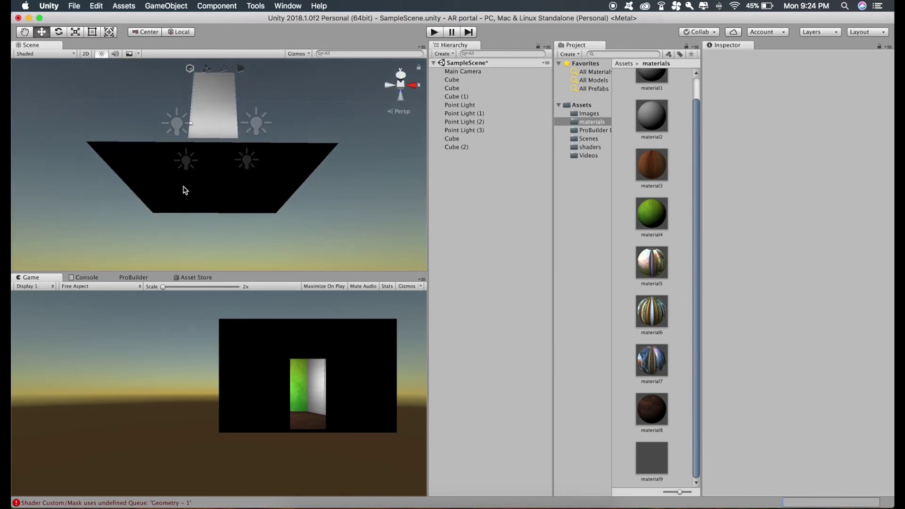
pyautogui.click(184, 191)
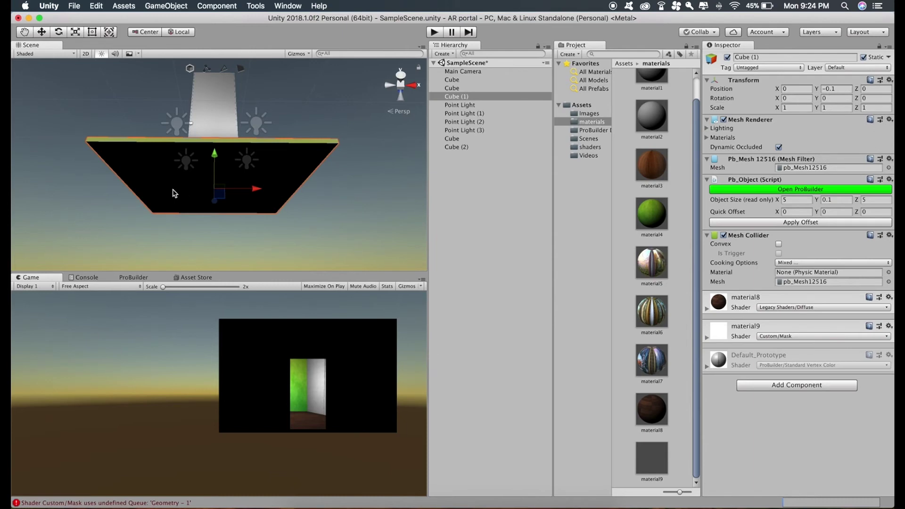
pyautogui.click(172, 193)
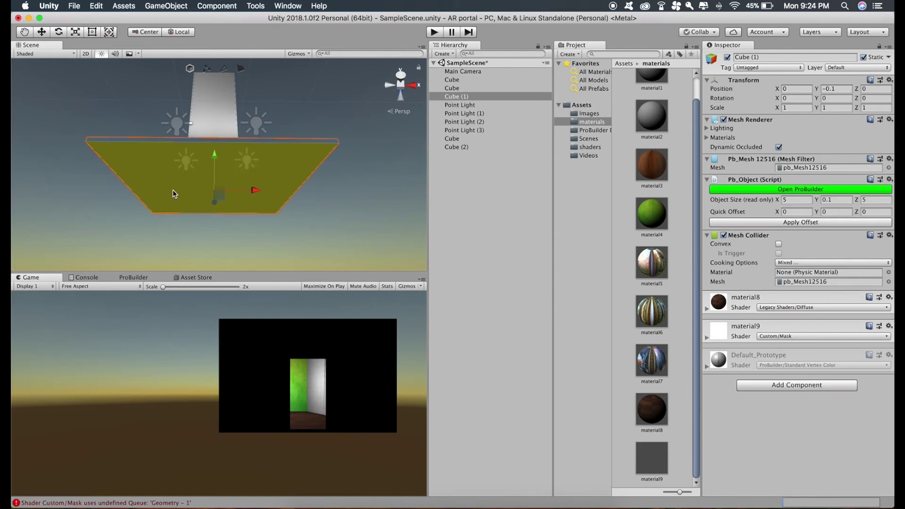
pyautogui.hotkey('alt', '1')
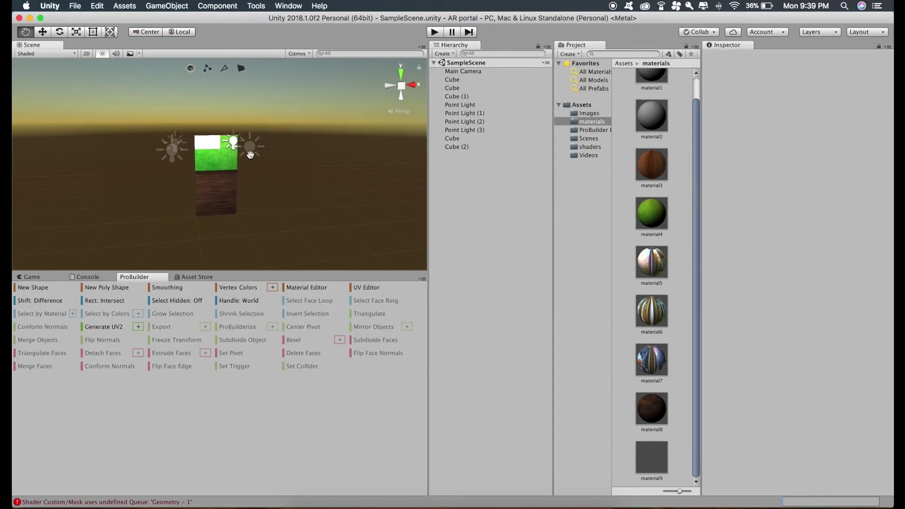
pyautogui.scroll(2, 242, 225)
pyautogui.scroll(2, 213, 230)
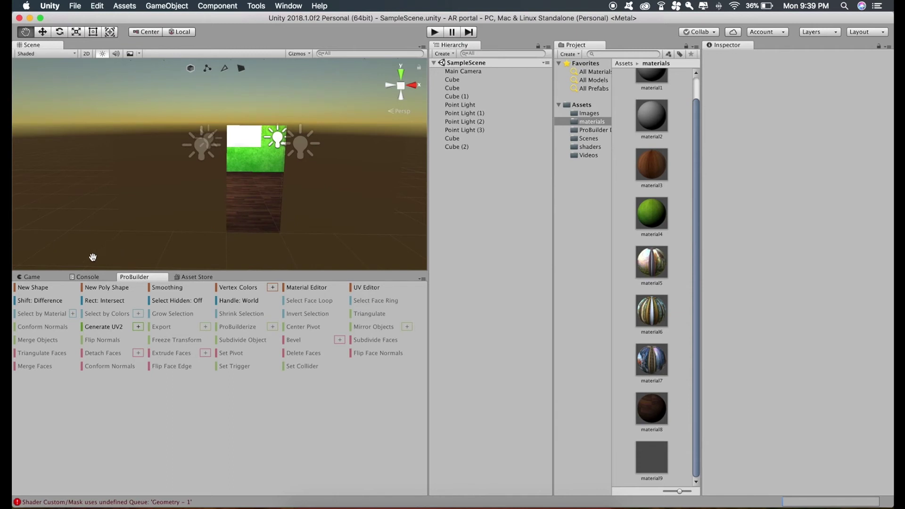
# Step: Start a new ProBuilder Door shape and reset its transform to the origin
pyautogui.click(35, 288)
pyautogui.click(452, 83)
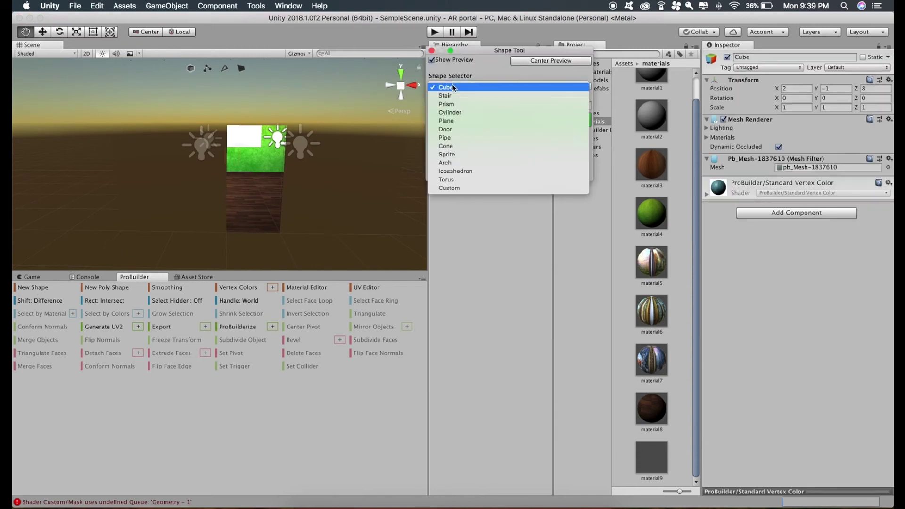
pyautogui.click(456, 130)
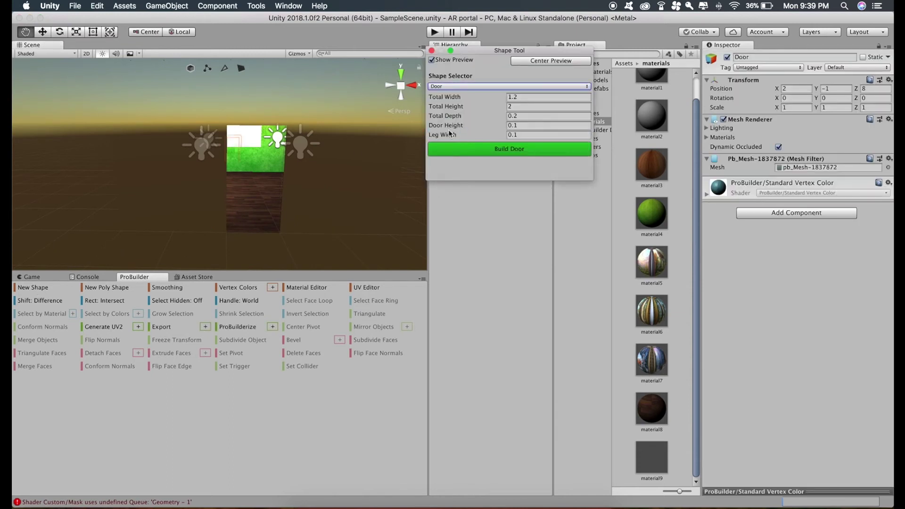
pyautogui.rightClick(812, 80)
pyautogui.click(814, 86)
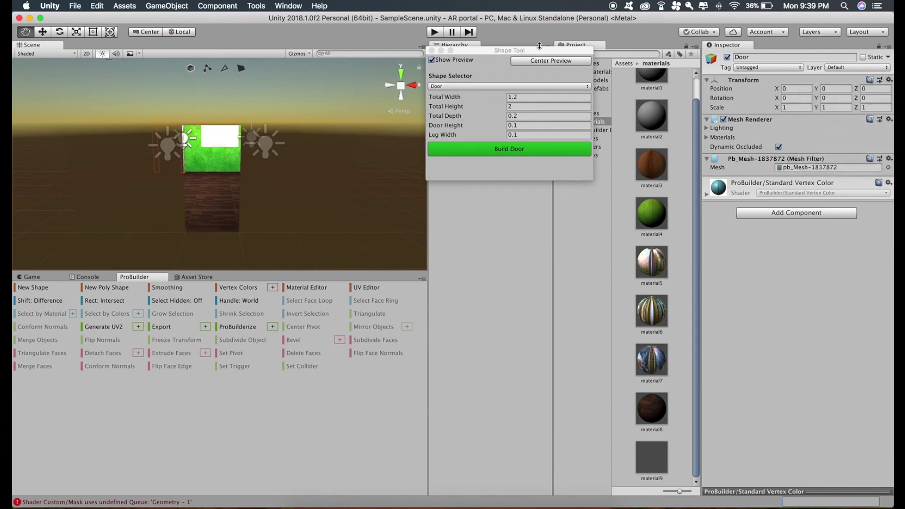
# Step: Move the 1.2 × 2 door preview in front of the room's opening and build it
pyautogui.click(43, 32)
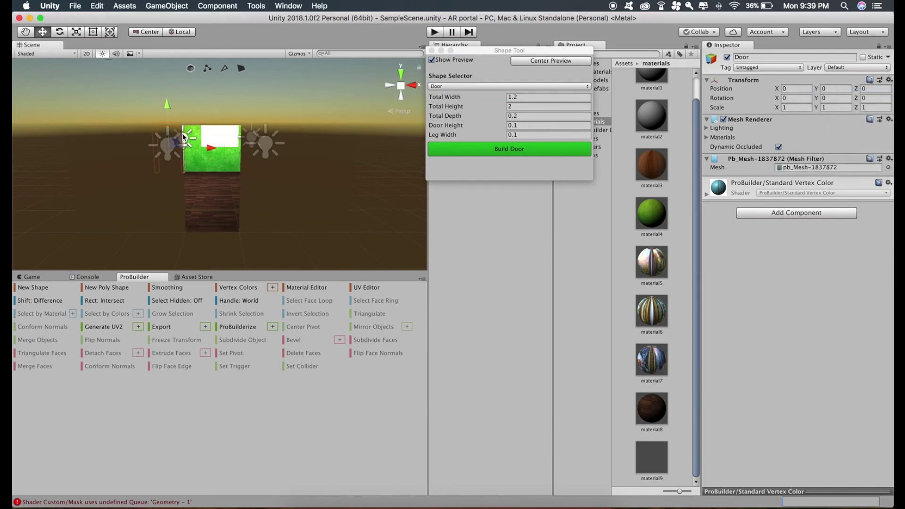
pyautogui.moveTo(184, 136)
pyautogui.mouseDown()
pyautogui.moveTo(164, 172)
pyautogui.moveTo(256, 190)
pyautogui.mouseUp()
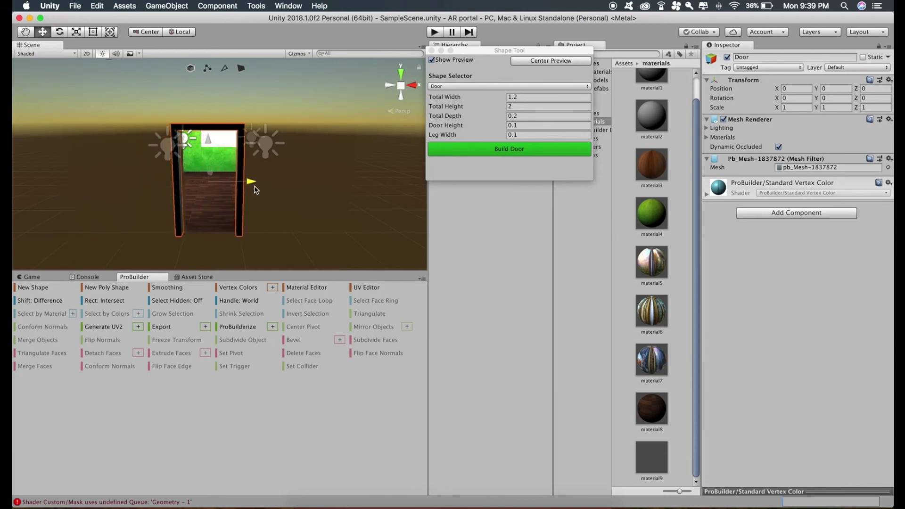
pyautogui.moveTo(255, 189); pyautogui.dragTo(248, 186)
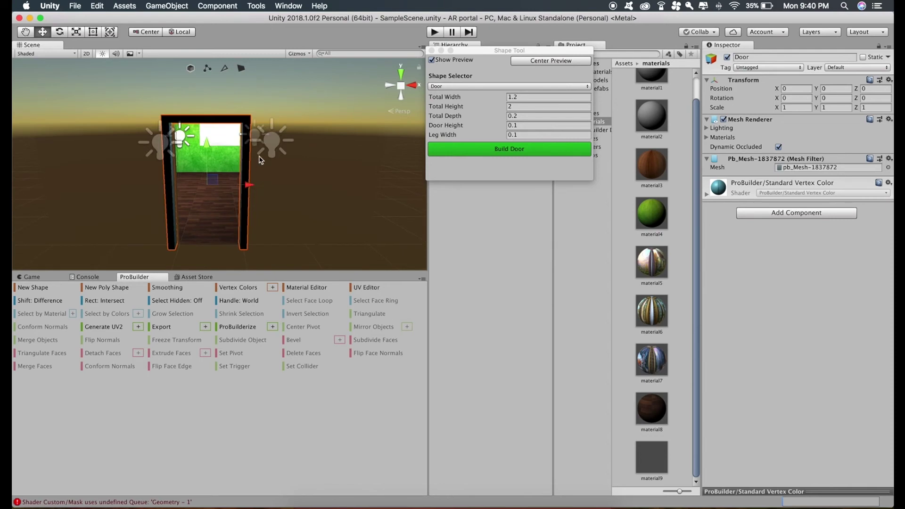
pyautogui.click(480, 152)
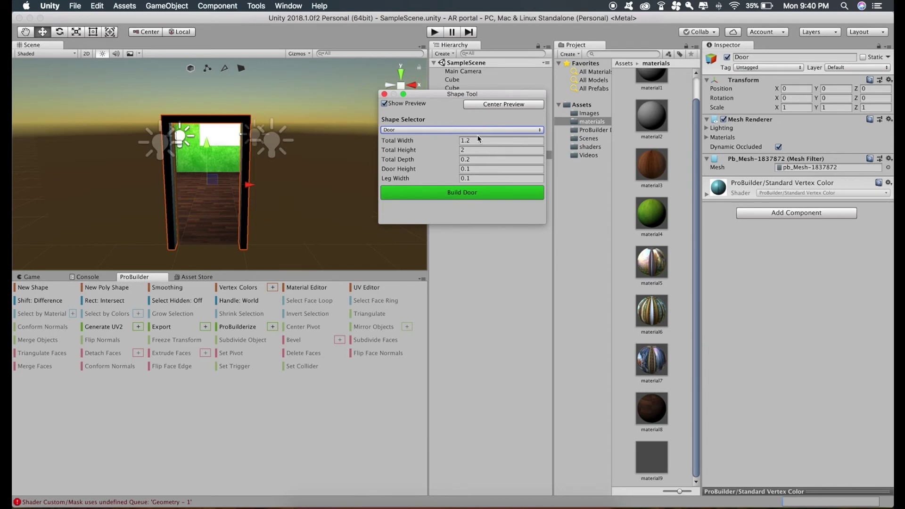
pyautogui.click(441, 195)
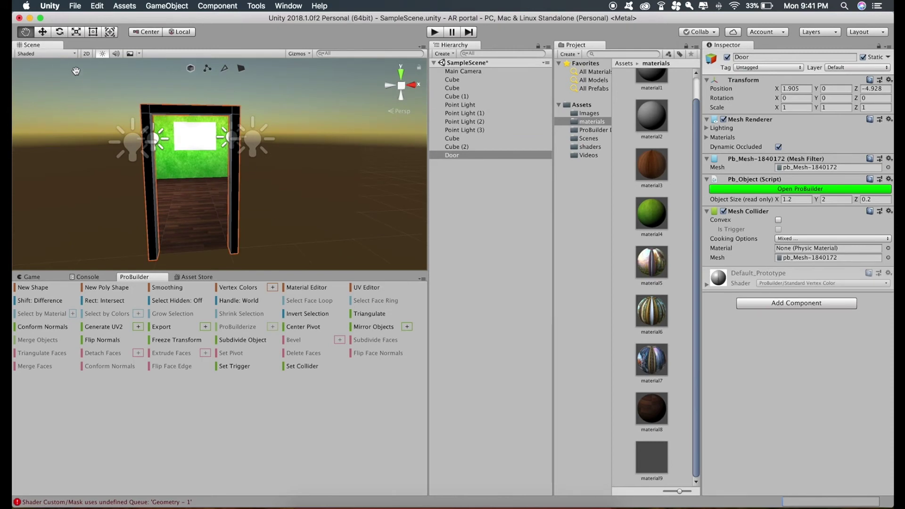
pyautogui.press('w')
pyautogui.click(191, 70)
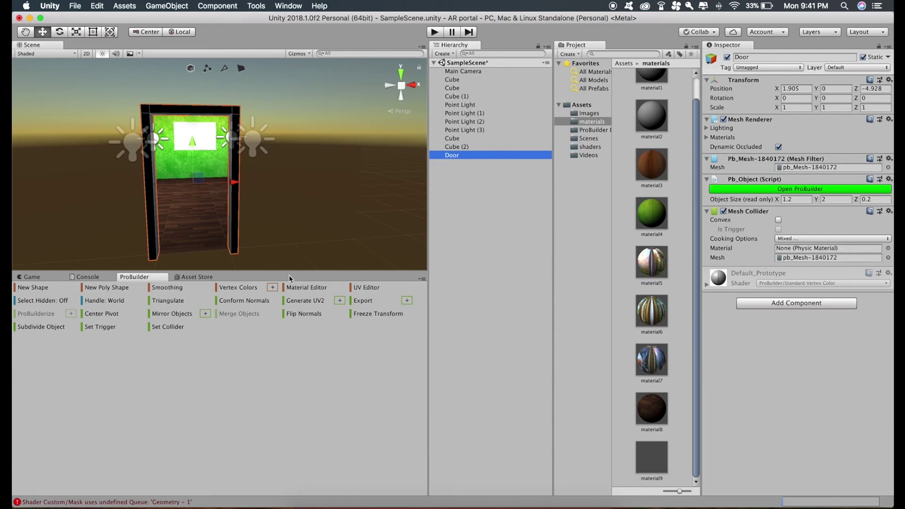
pyautogui.click(293, 287)
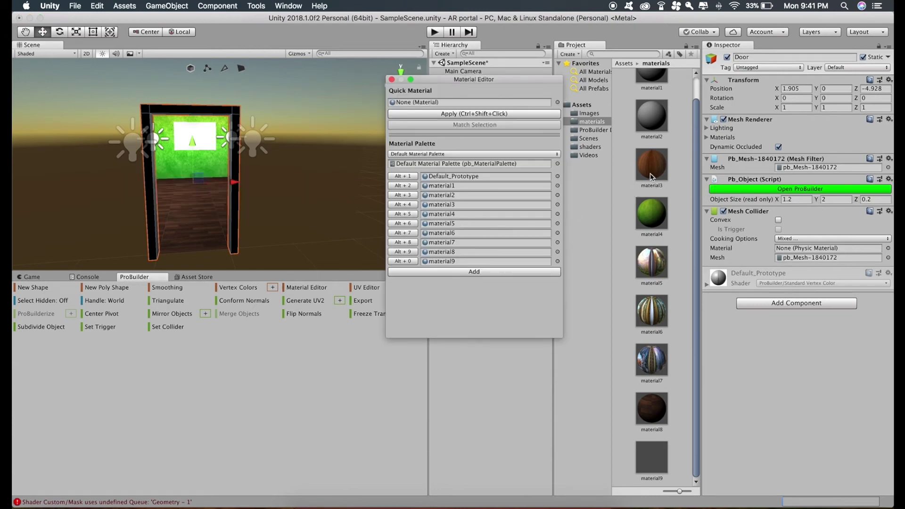
pyautogui.click(392, 79)
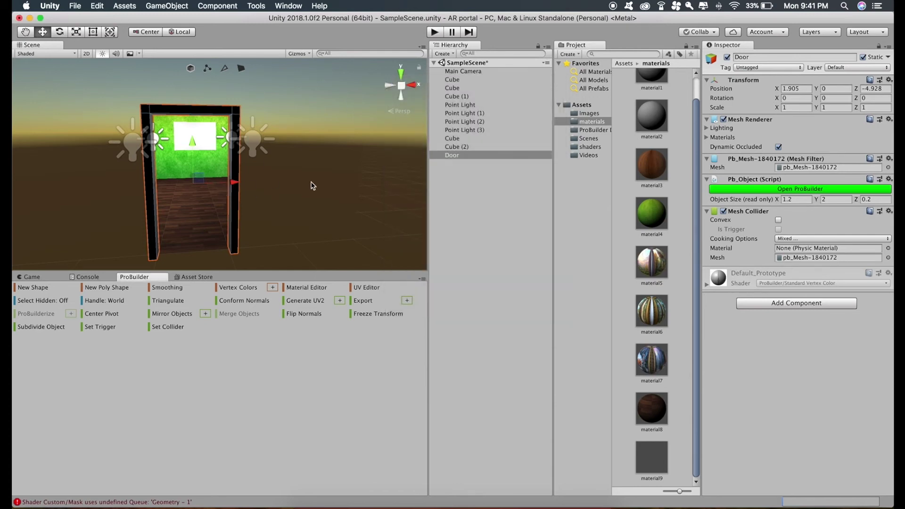
pyautogui.press('alt')
pyautogui.click(465, 186)
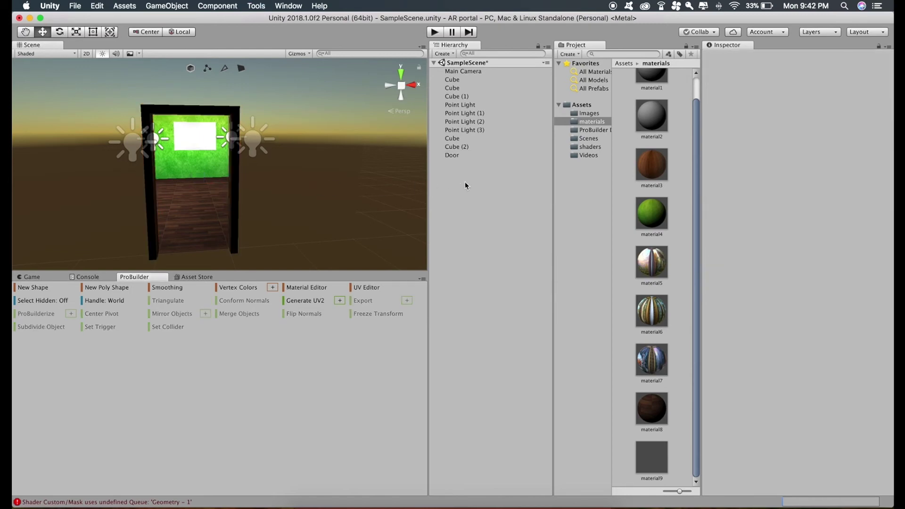
pyautogui.click(25, 32)
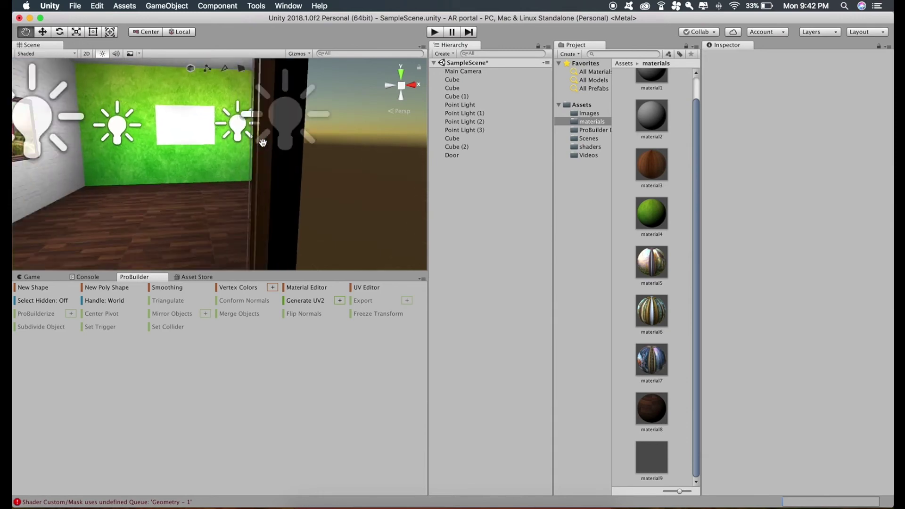
pyautogui.scroll(5, 213, 163)
pyautogui.moveTo(212, 163); pyautogui.dragTo(13, 158, button='right')
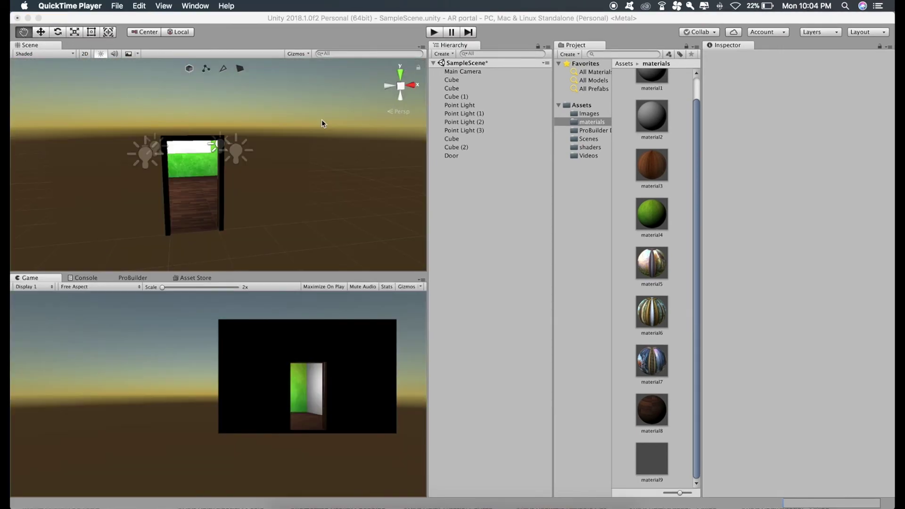
# Step: Create an empty object in the Hierarchy named portal
pyautogui.click(455, 80)
pyautogui.press('Down')
pyautogui.press('Down')
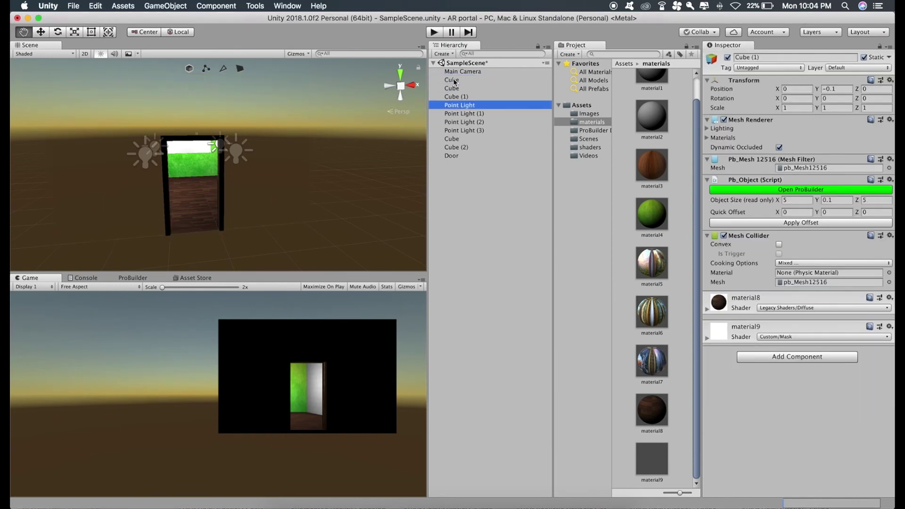
pyautogui.press('Down')
pyautogui.press('Down')
pyautogui.press('Down')
pyautogui.press('Down')
pyautogui.press('Down')
pyautogui.press('Down')
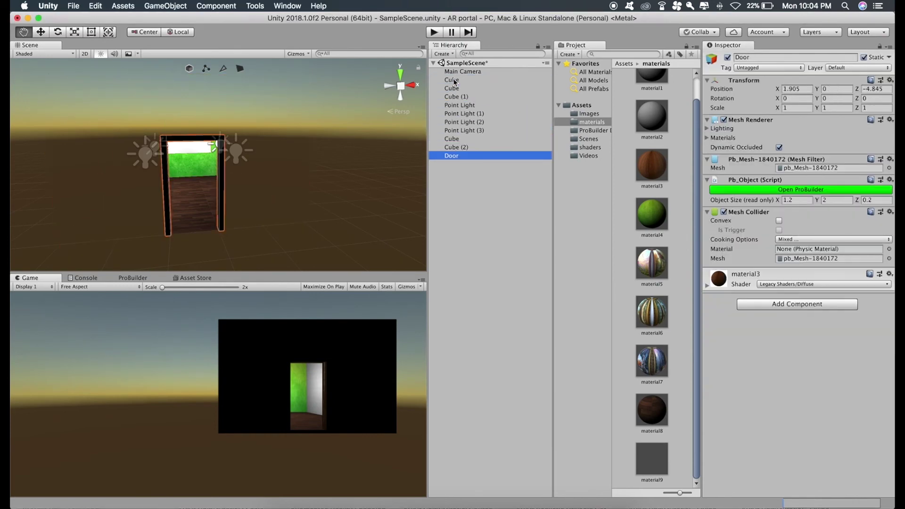
pyautogui.click(475, 186)
pyautogui.rightClick(474, 189)
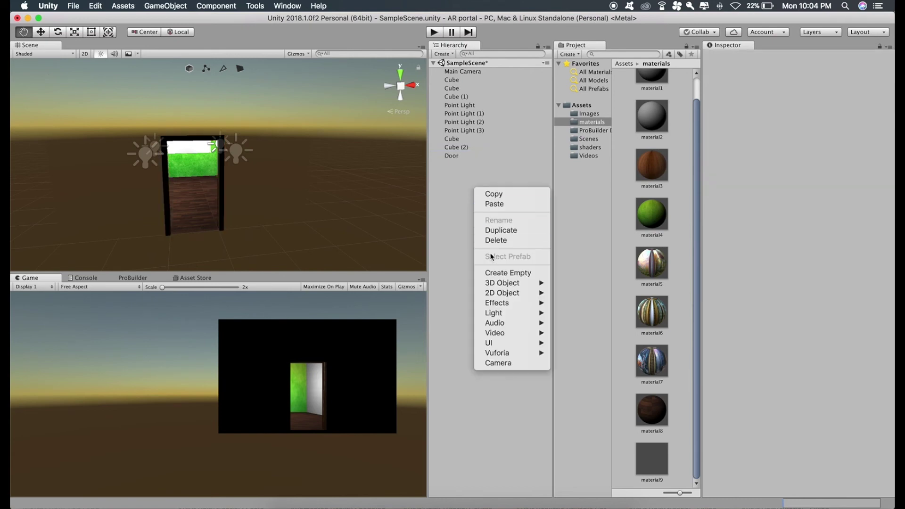
pyautogui.click(495, 274)
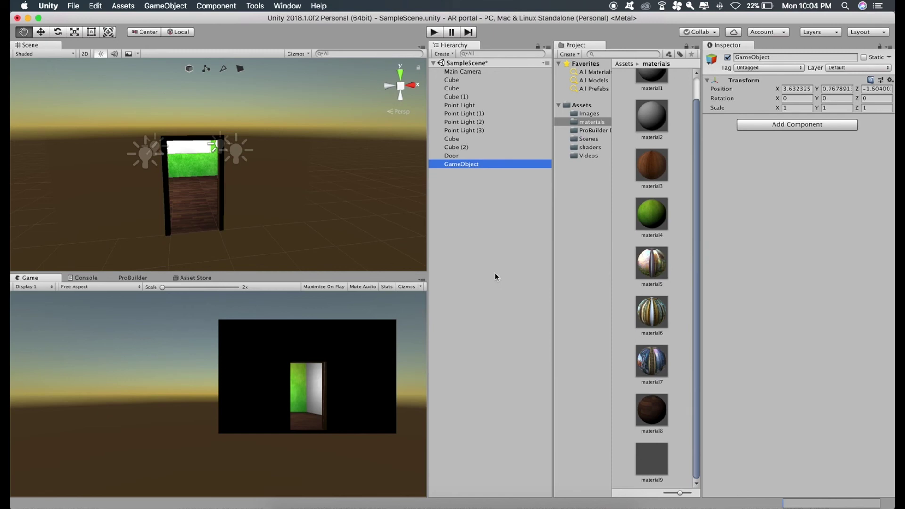
pyautogui.press('Return')
pyautogui.write('portal')
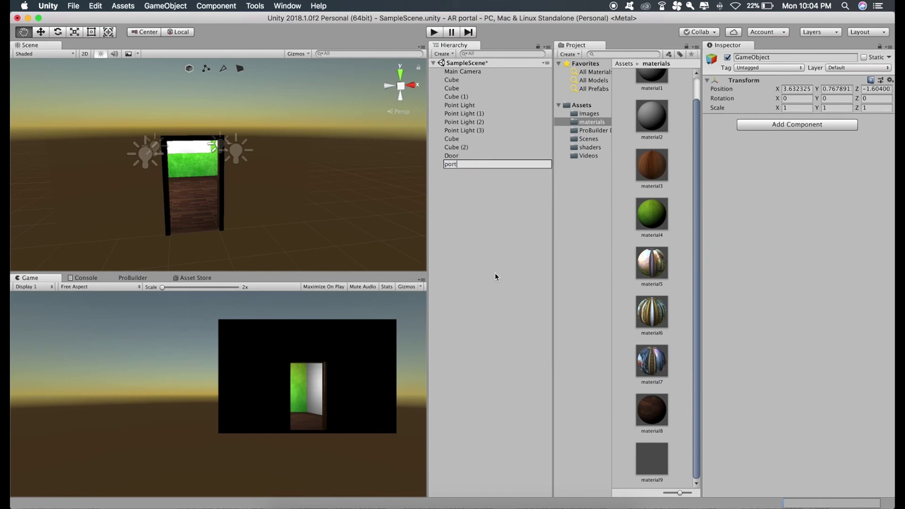
pyautogui.press('Return')
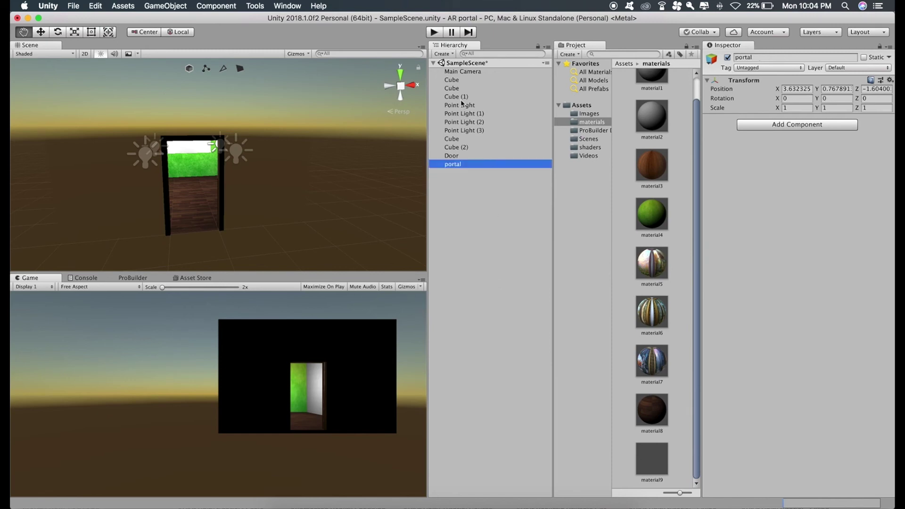
# Step: Make the room cubes, point lights and Door children of portal
pyautogui.click(453, 80)
pyautogui.hotkey('shift', 'Down')
pyautogui.hotkey('shift', 'Down')
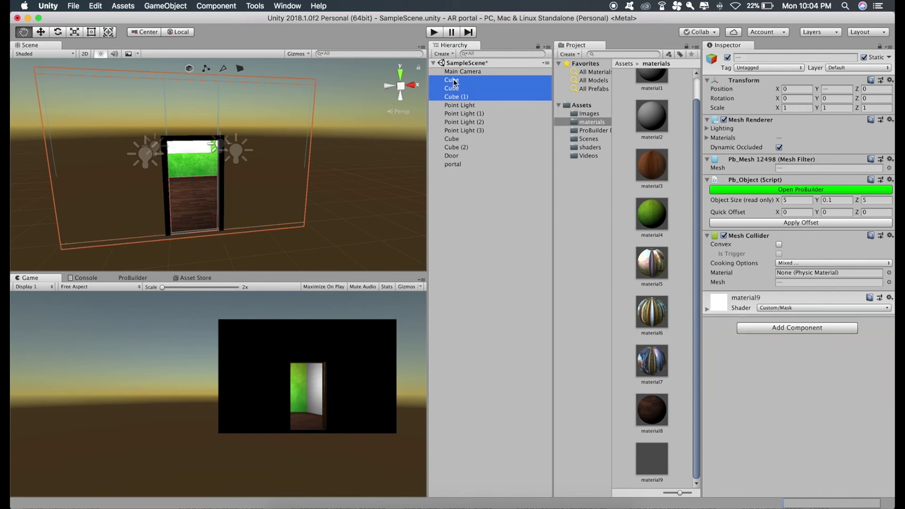
pyautogui.hotkey('shift', 'Down')
pyautogui.hotkey('shift', 'Down')
pyautogui.hotkey('shift', 'Down')
pyautogui.hotkey('shift', 'Down')
pyautogui.hotkey('shift', 'Down')
pyautogui.hotkey('shift', 'Down')
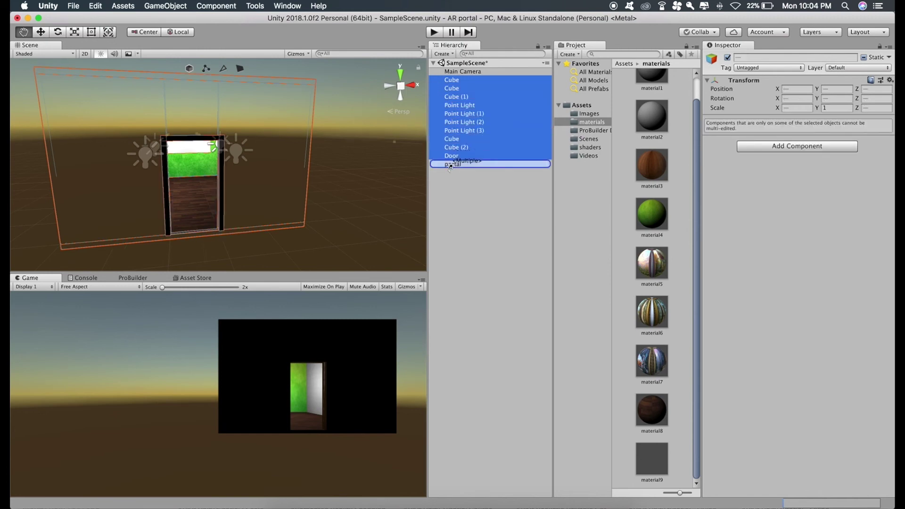
pyautogui.moveTo(454, 153); pyautogui.dragTo(453, 164)
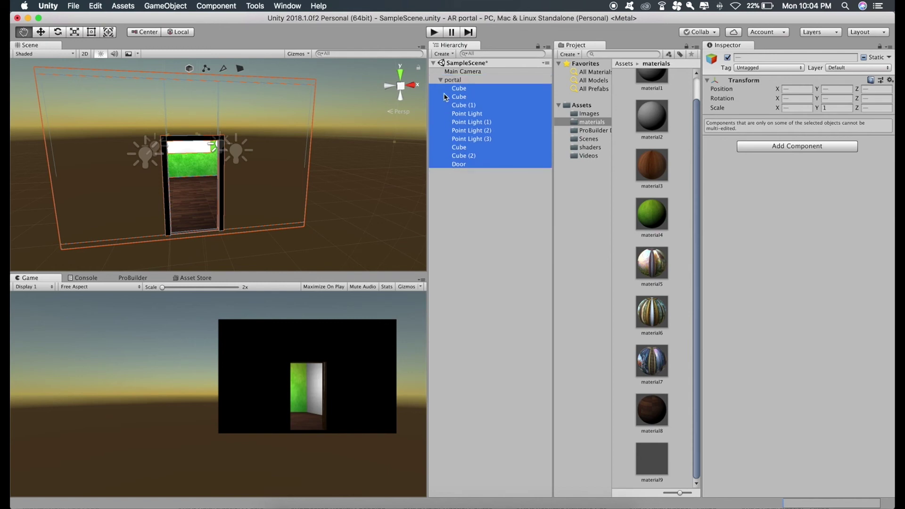
pyautogui.click(441, 80)
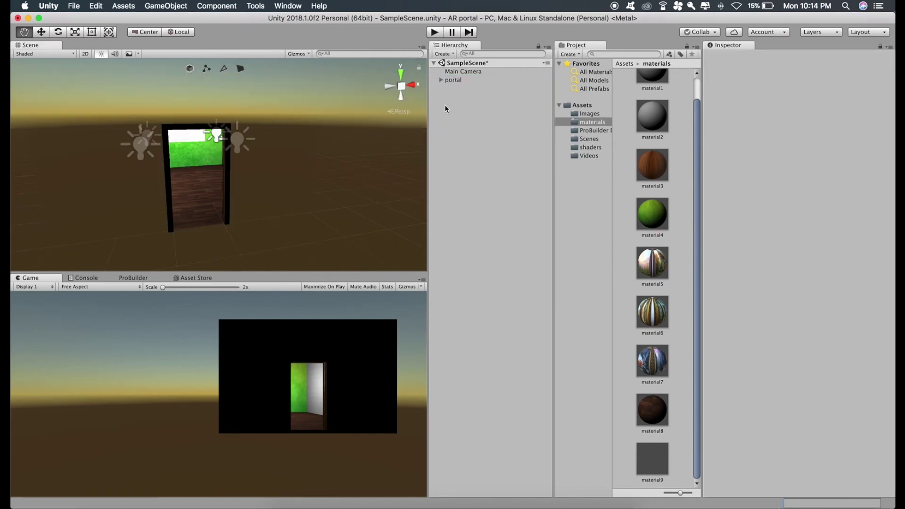
# Step: Uncheck Static on the Cube and Cube (1) inside portal
pyautogui.click(440, 80)
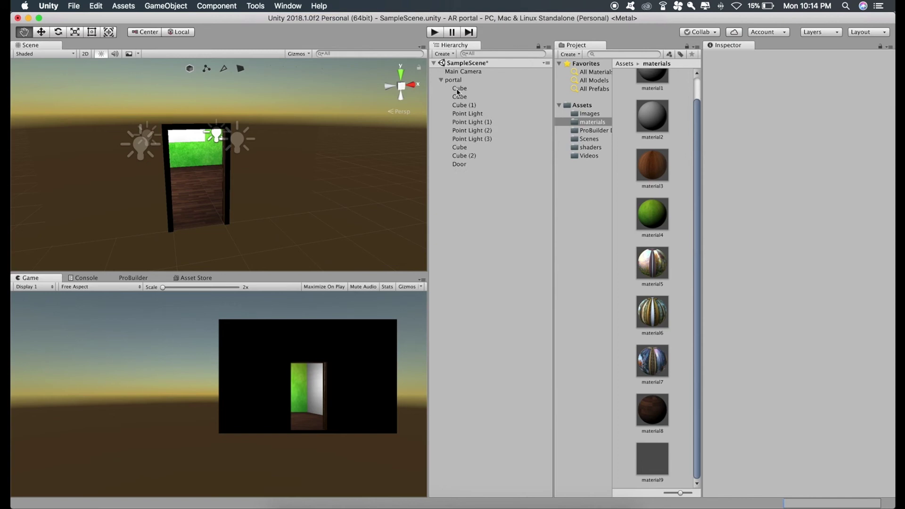
pyautogui.click(457, 89)
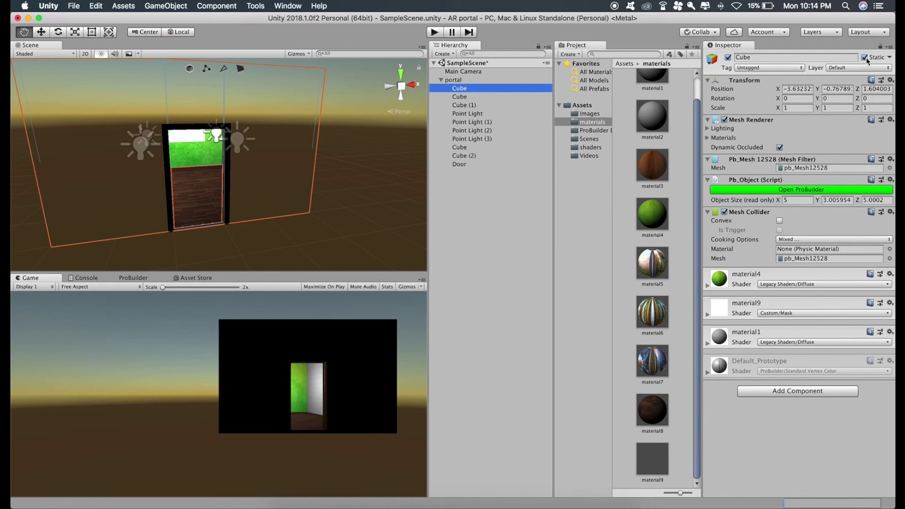
pyautogui.click(866, 59)
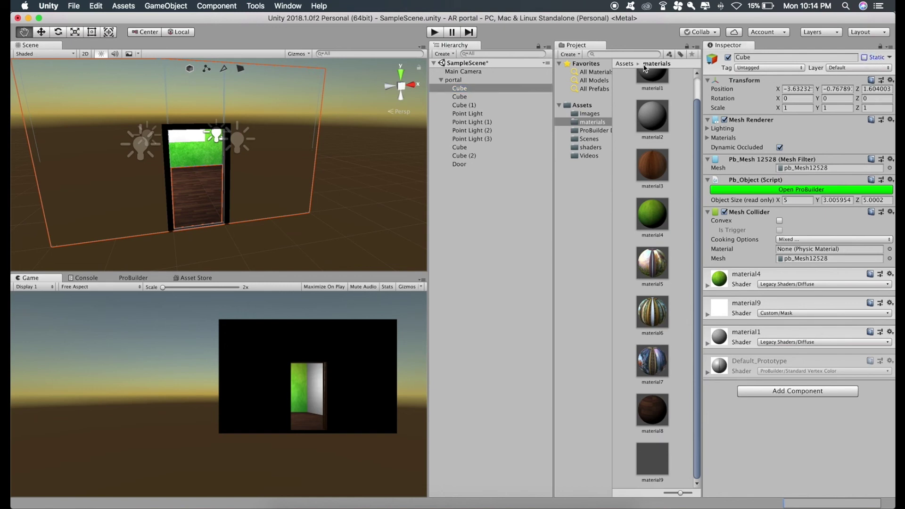
pyautogui.click(473, 97)
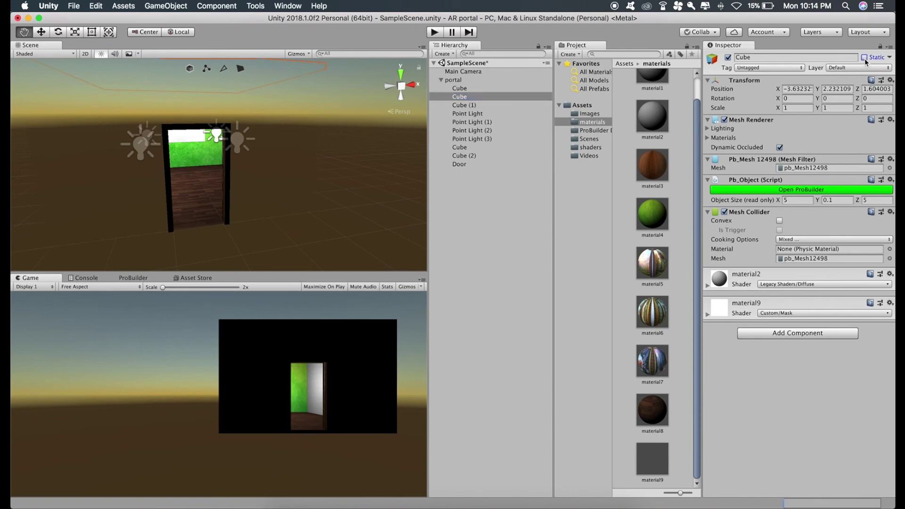
pyautogui.press('Down')
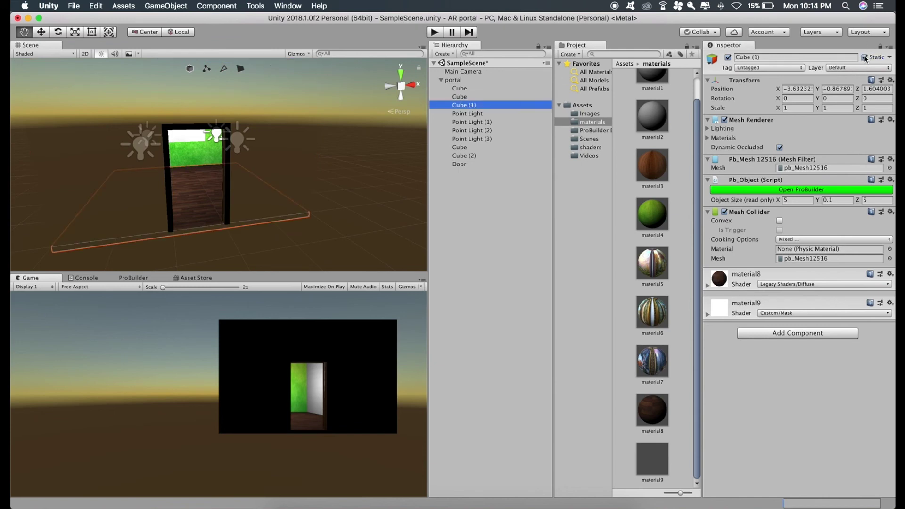
pyautogui.click(865, 58)
pyautogui.click(469, 146)
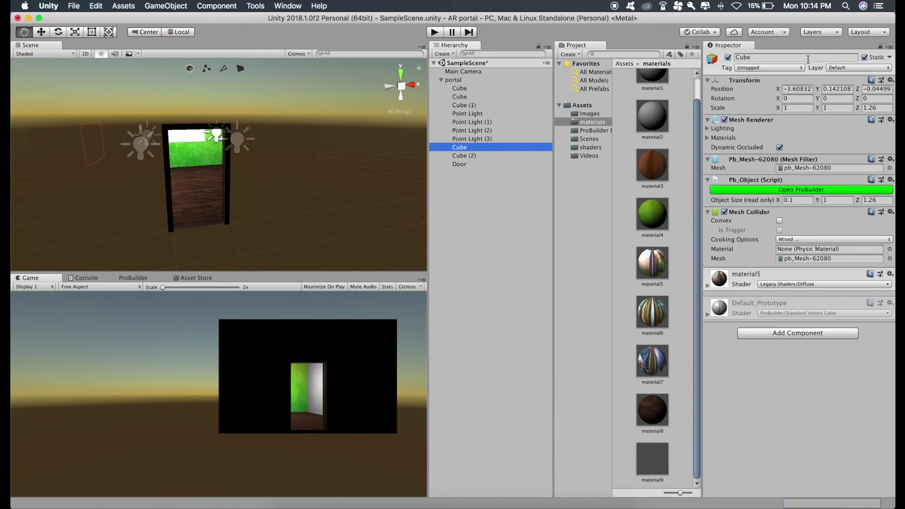
pyautogui.click(469, 156)
pyautogui.click(466, 148)
pyautogui.click(466, 156)
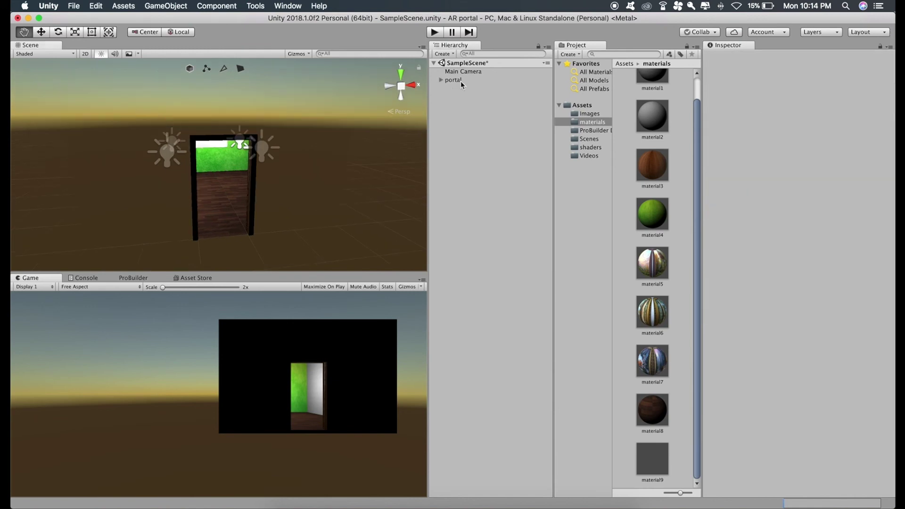
# Step: Set the portal group's Position X and Z to 0 and frame it
pyautogui.click(460, 81)
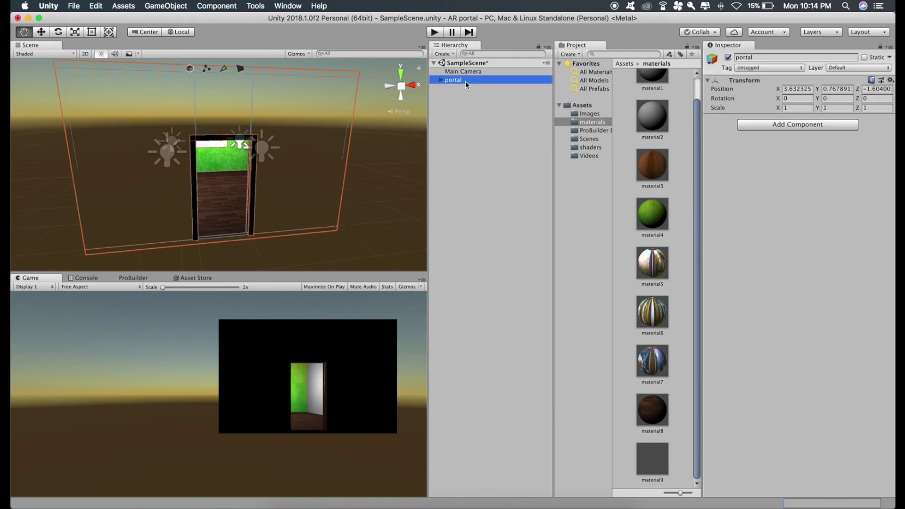
pyautogui.click(790, 90)
pyautogui.write('0')
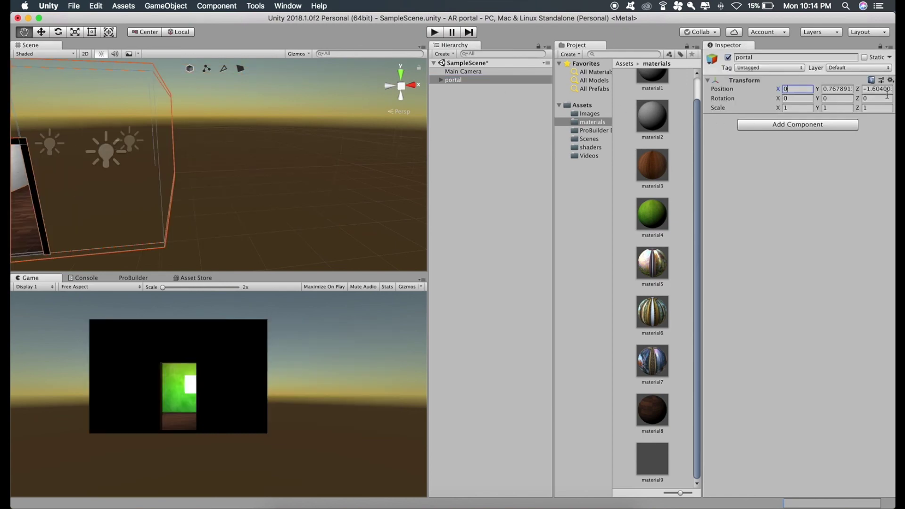
pyautogui.click(882, 91)
pyautogui.write('0')
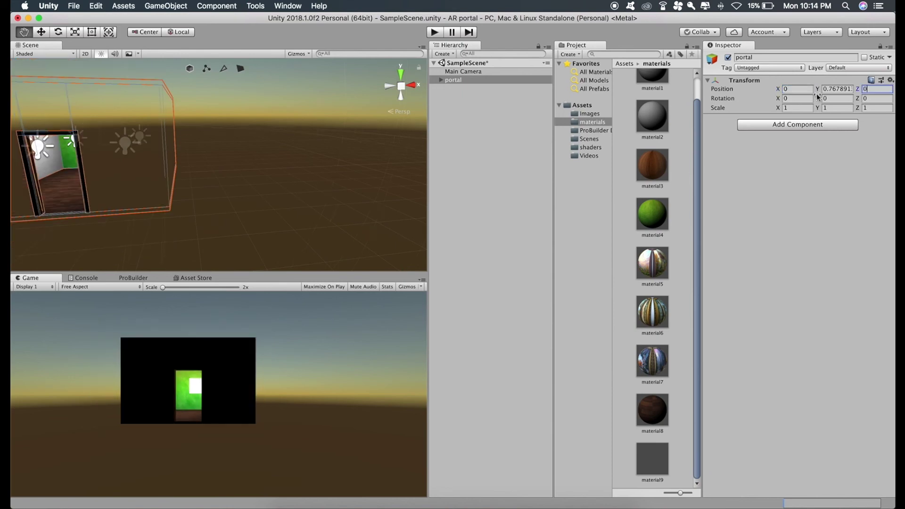
pyautogui.click(130, 163)
pyautogui.press('f')
pyautogui.moveTo(210, 154)
pyautogui.keyDown('alt'); pyautogui.mouseDown()
pyautogui.moveTo(319, 151)
pyautogui.moveTo(303, 151)
pyautogui.mouseUp(); pyautogui.keyUp('alt')
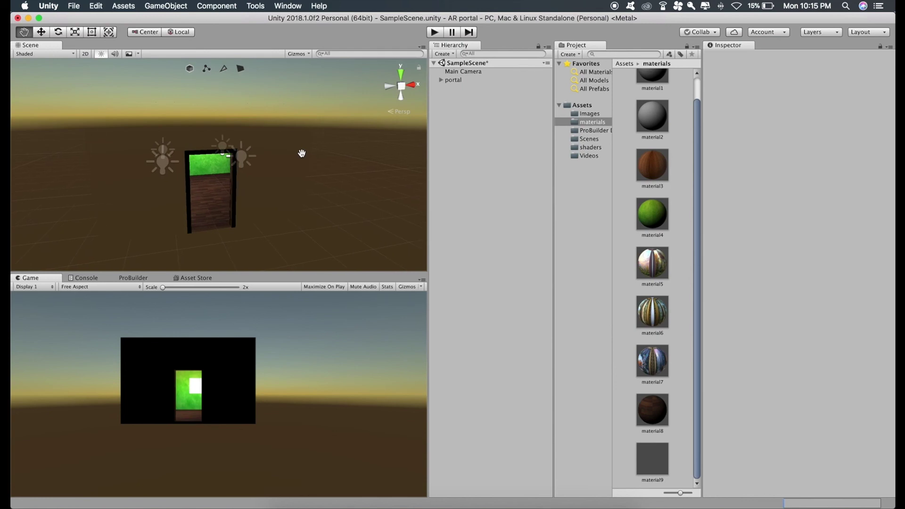
pyautogui.click(453, 80)
pyautogui.scroll(5, 193, 179)
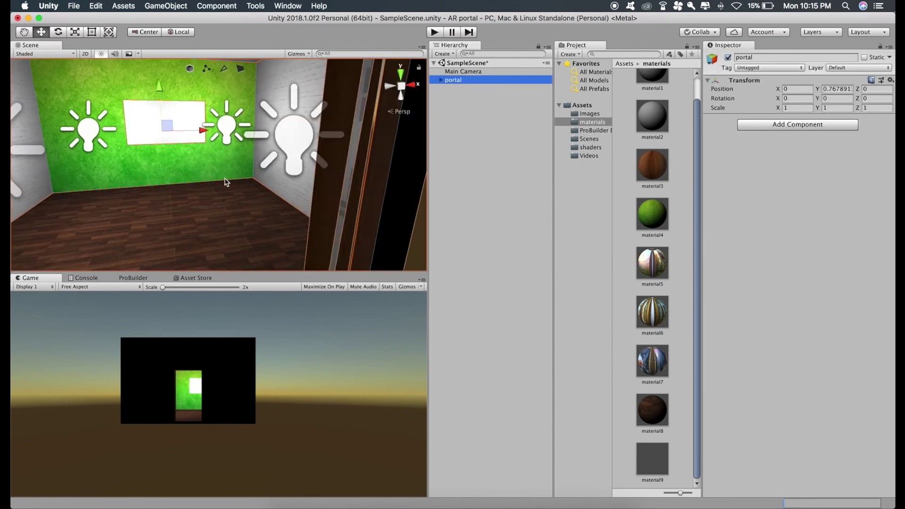
pyautogui.scroll(2, 192, 178)
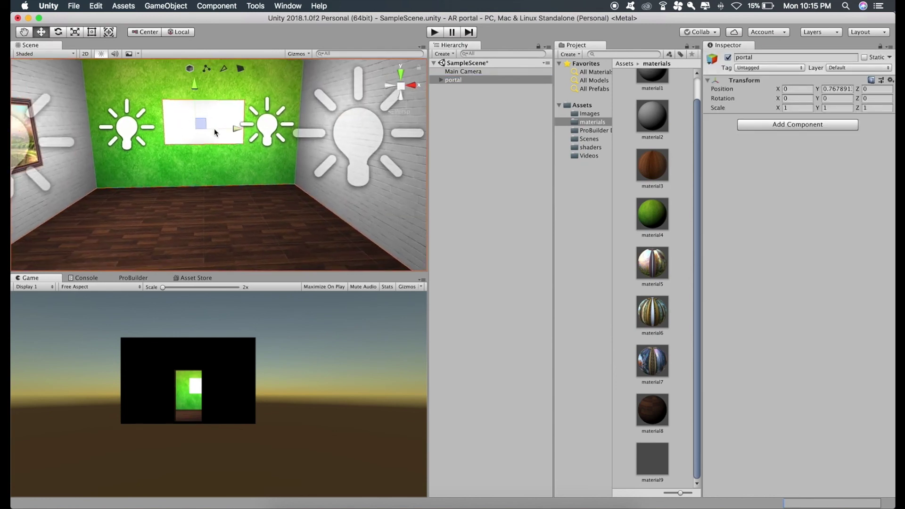
pyautogui.click(24, 32)
pyautogui.scroll(-3, 213, 121)
pyautogui.scroll(-3, 246, 124)
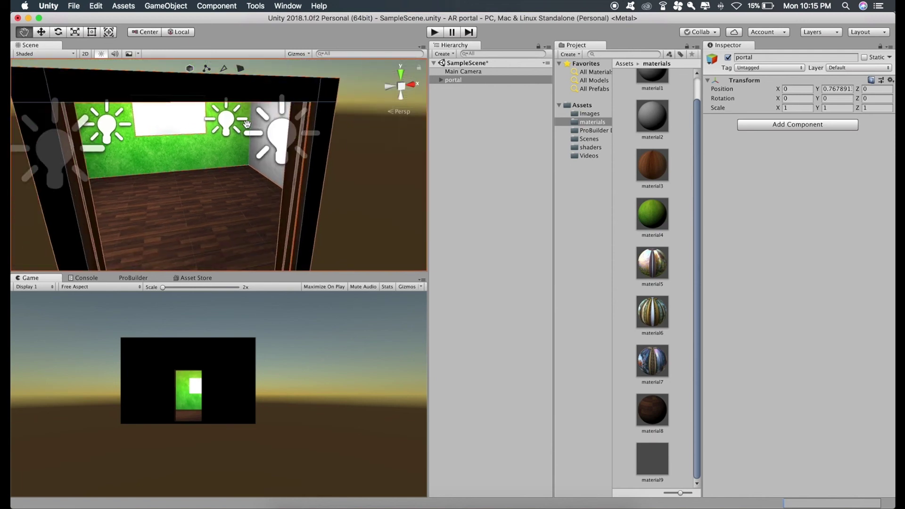
pyautogui.scroll(-5, 252, 126)
pyautogui.scroll(-3, 253, 127)
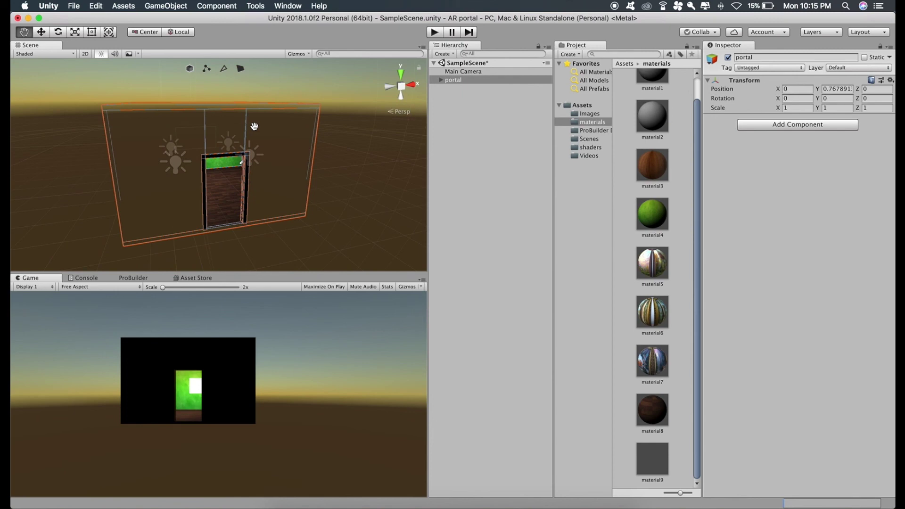
pyautogui.moveTo(255, 125)
pyautogui.mouseDown()
pyautogui.moveTo(239, 116)
pyautogui.moveTo(282, 126)
pyautogui.mouseUp()
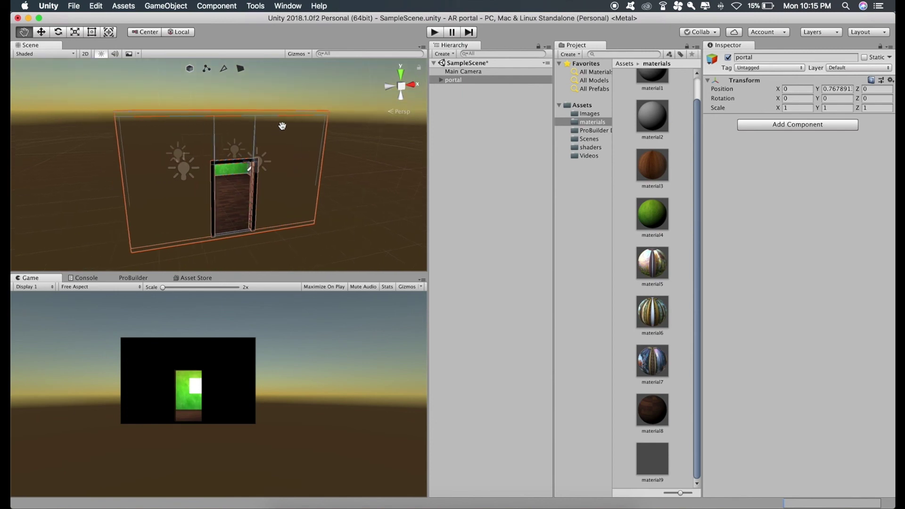
pyautogui.scroll(5, 282, 126)
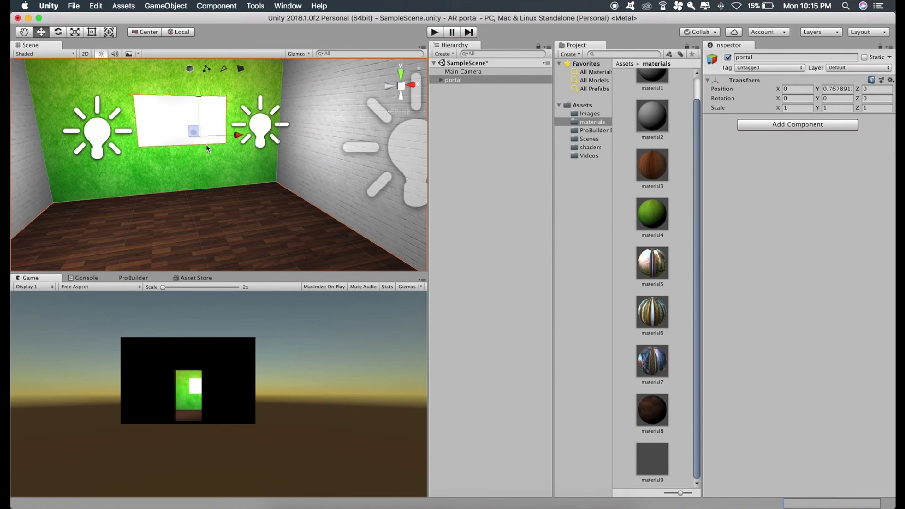
pyautogui.scroll(-5, 206, 145)
pyautogui.scroll(2, 292, 180)
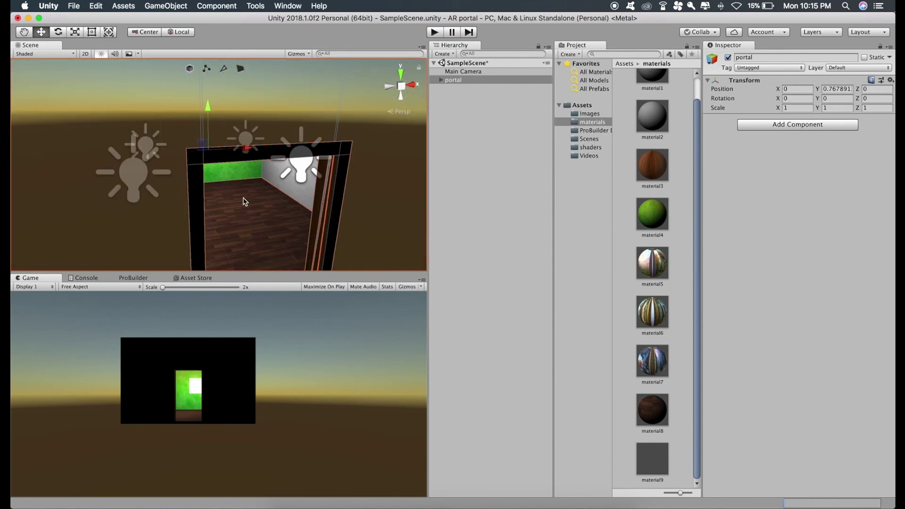
pyautogui.scroll(5, 244, 199)
pyautogui.keyDown('alt'); pyautogui.moveTo(243, 198); pyautogui.dragTo(228, 198); pyautogui.keyUp('alt')
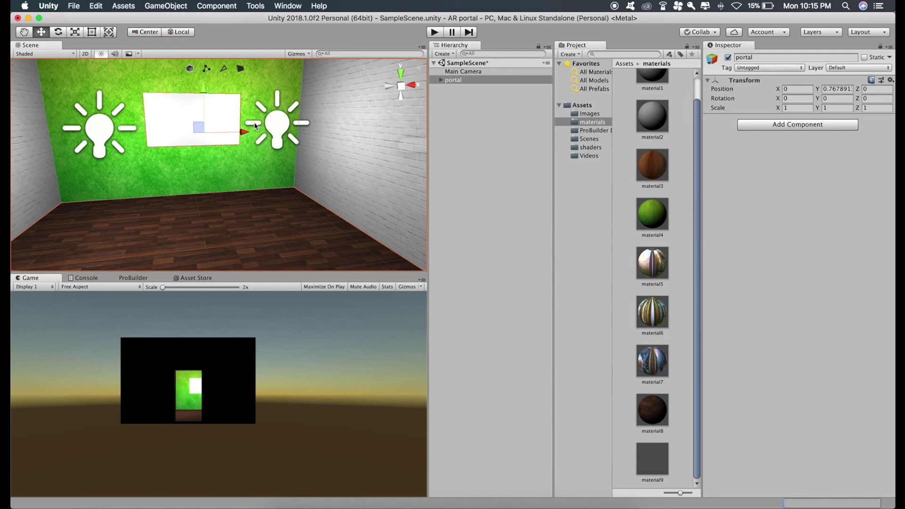
pyautogui.scroll(-5, 241, 135)
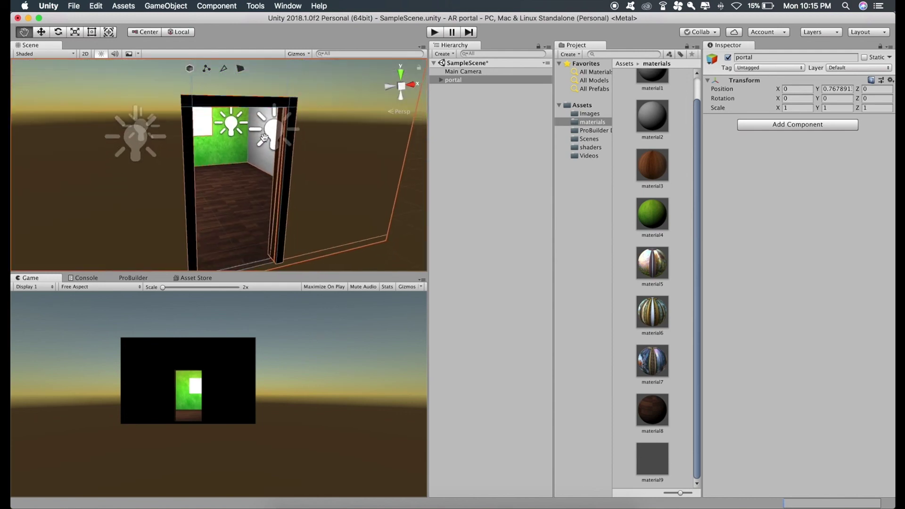
pyautogui.scroll(-5, 265, 133)
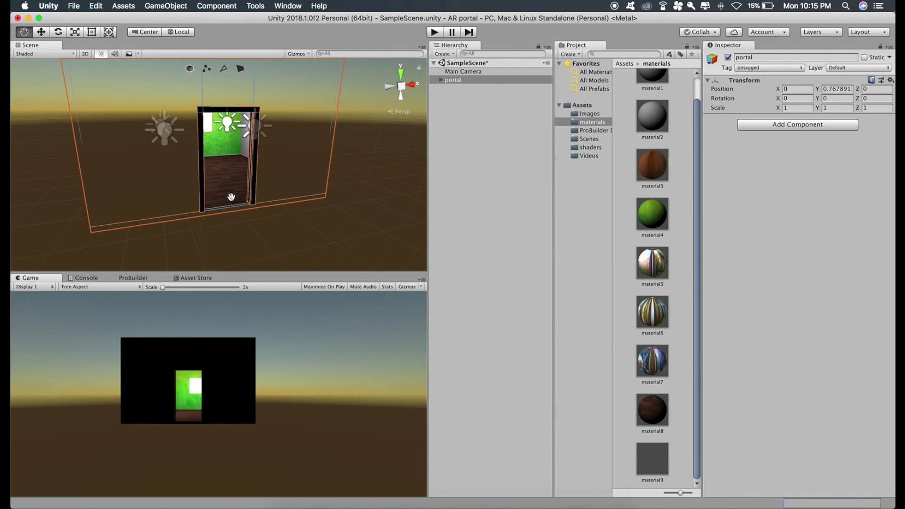
pyautogui.scroll(3, 228, 203)
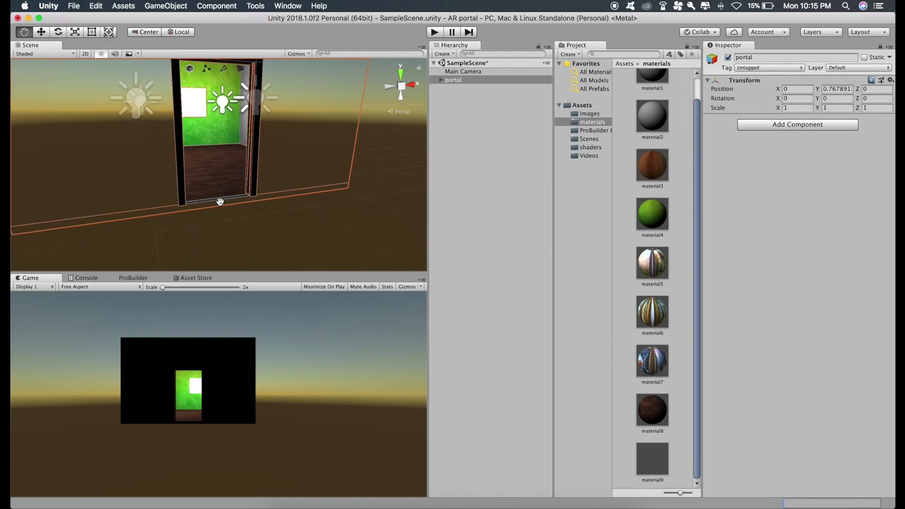
pyautogui.scroll(-4, 234, 181)
pyautogui.scroll(-1, 243, 167)
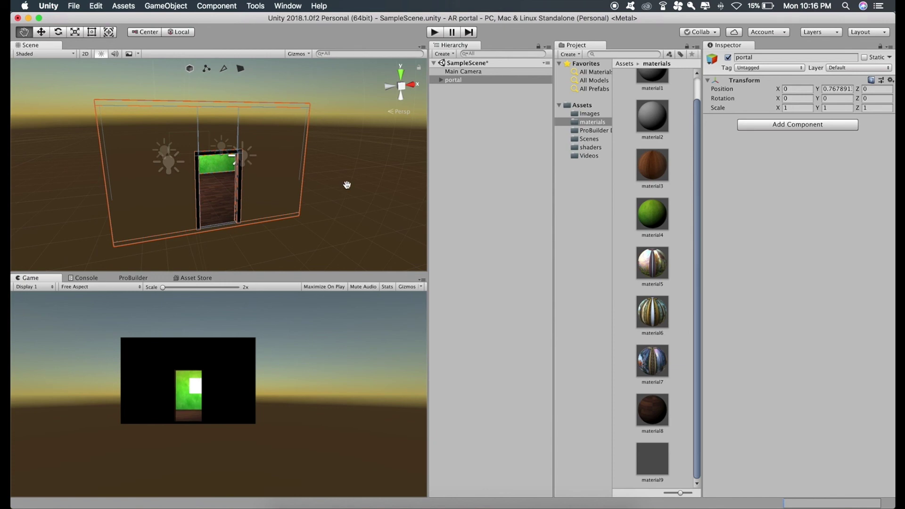
pyautogui.click(452, 125)
# Step: Add a new 3D Cube scaled to 0.1 on X, Y and Z
pyautogui.rightClick(452, 126)
pyautogui.moveTo(481, 221)
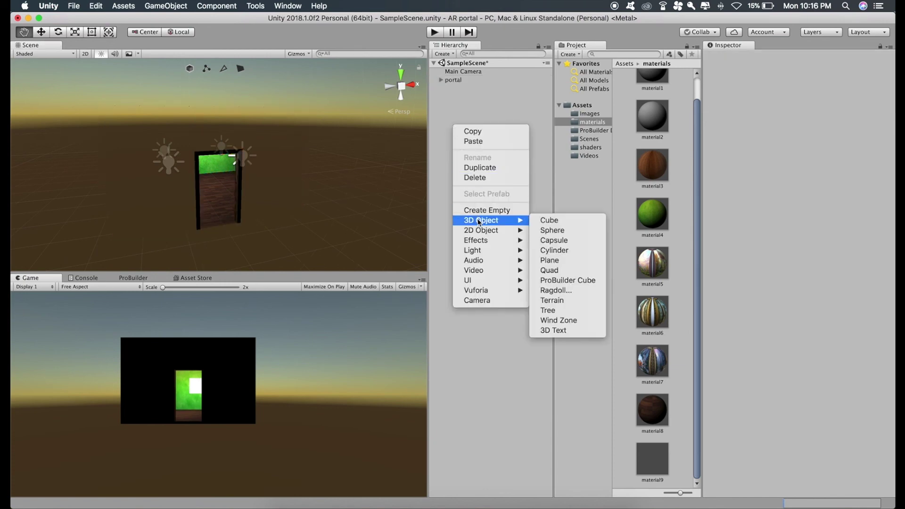
pyautogui.click(550, 224)
pyautogui.write('0.1')
pyautogui.press('Tab')
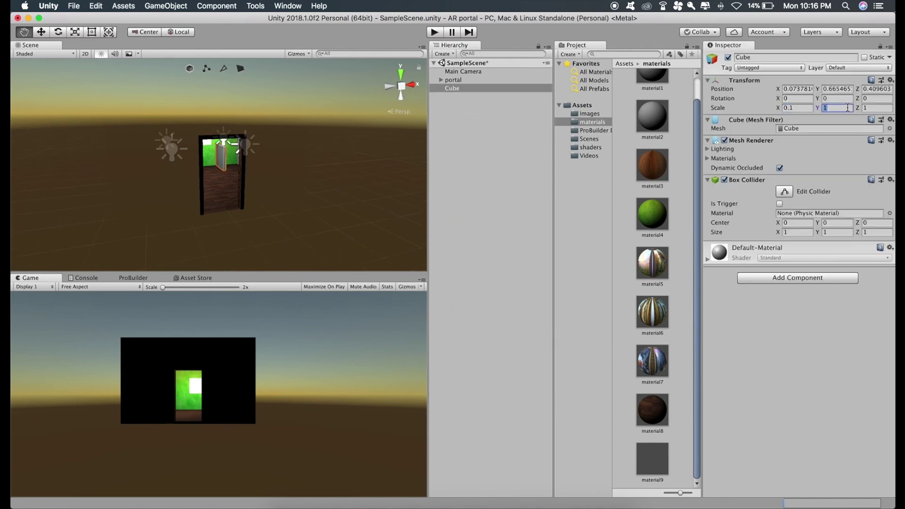
pyautogui.write('0.1')
pyautogui.press('Tab')
pyautogui.write('0.1')
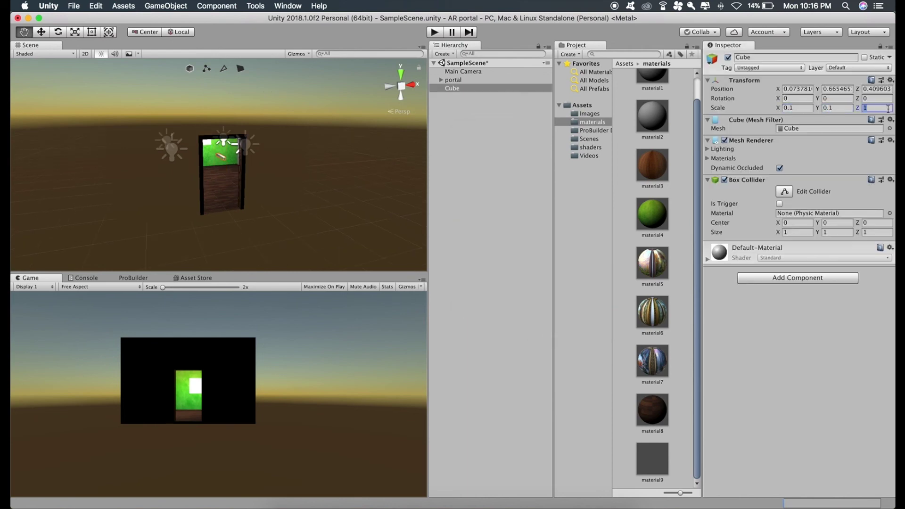
pyautogui.write('w')
# Step: Move the small cube down to the bottom of the portal doorway
pyautogui.moveTo(227, 160)
pyautogui.mouseDown()
pyautogui.moveTo(222, 175)
pyautogui.moveTo(263, 194)
pyautogui.mouseUp()
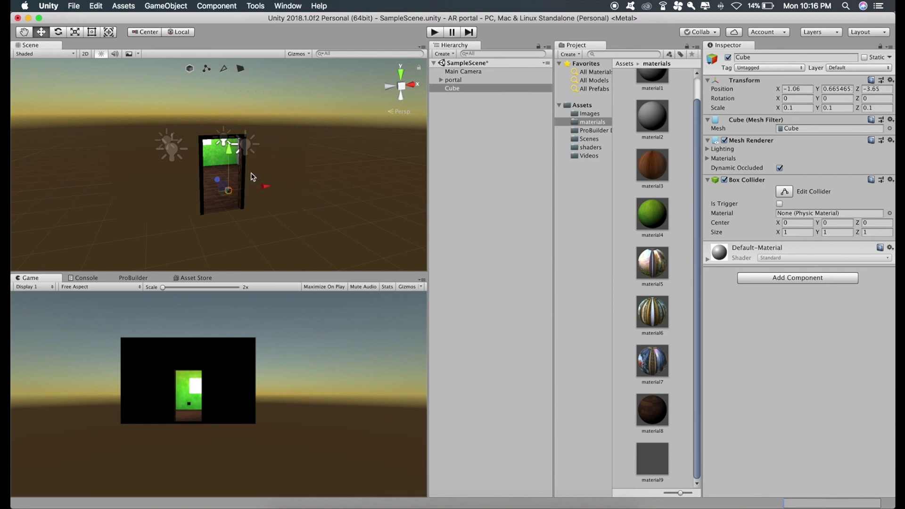
pyautogui.moveTo(232, 152)
pyautogui.mouseDown()
pyautogui.moveTo(227, 172)
pyautogui.moveTo(202, 163)
pyautogui.mouseUp()
pyautogui.press('q')
pyautogui.scroll(5, 202, 163)
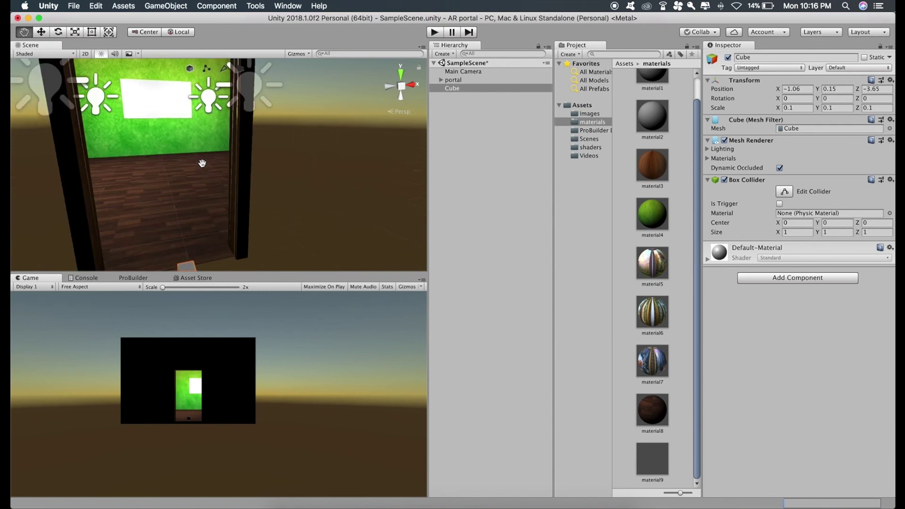
pyautogui.press('w')
pyautogui.moveTo(239, 189)
pyautogui.mouseDown()
pyautogui.moveTo(188, 168)
pyautogui.moveTo(190, 175)
pyautogui.moveTo(175, 154)
pyautogui.moveTo(67, 152)
pyautogui.mouseUp()
pyautogui.press('q')
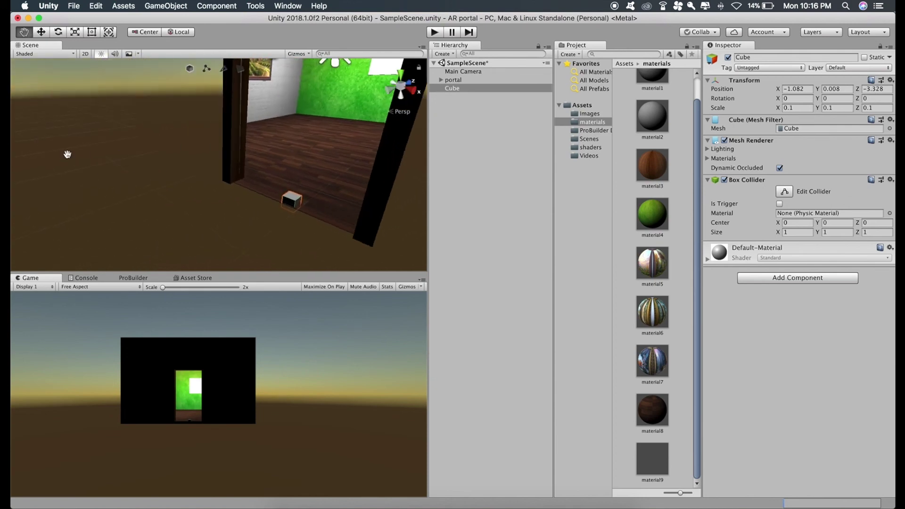
pyautogui.keyDown('alt'); pyautogui.moveTo(167, 152); pyautogui.dragTo(120, 135); pyautogui.keyUp('alt')
pyautogui.click(42, 35)
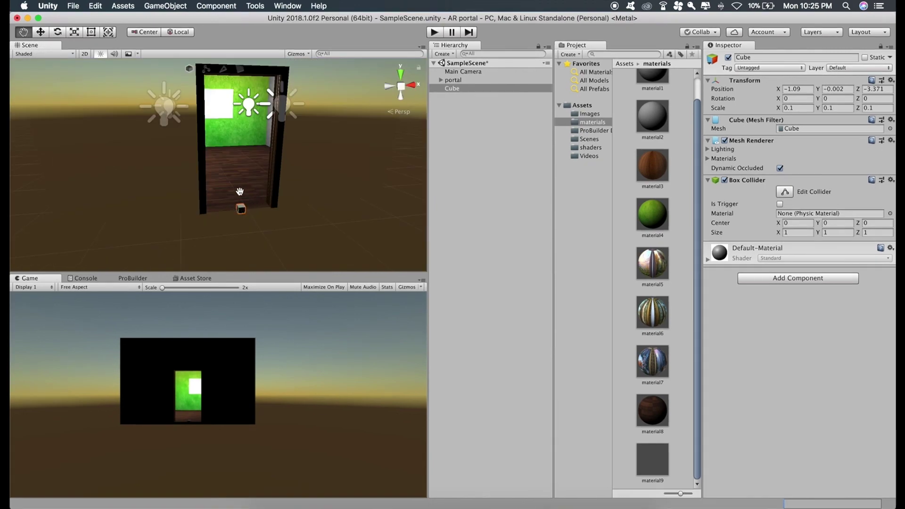
# Step: Scale the cube to 100 on X, Y, Z and disable its Mesh Renderer and Box Collider
pyautogui.click(790, 108)
pyautogui.write('100')
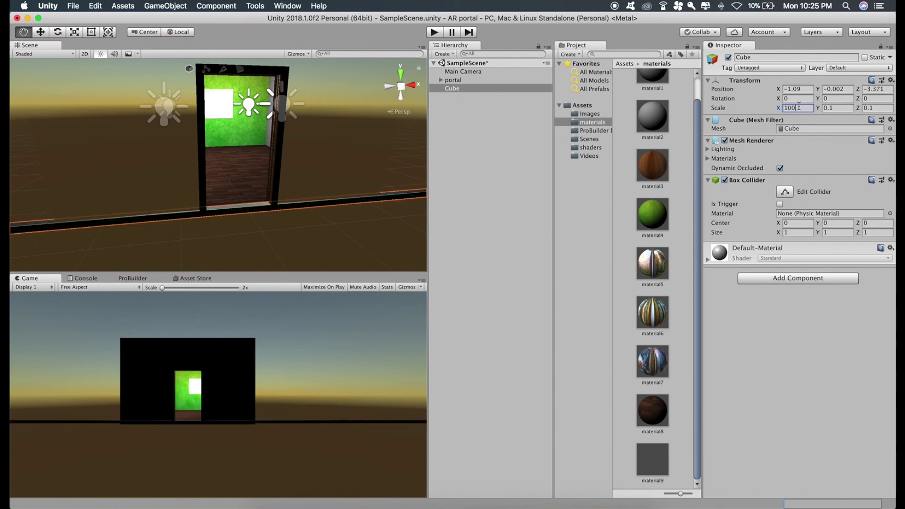
pyautogui.click(839, 108)
pyautogui.write('100')
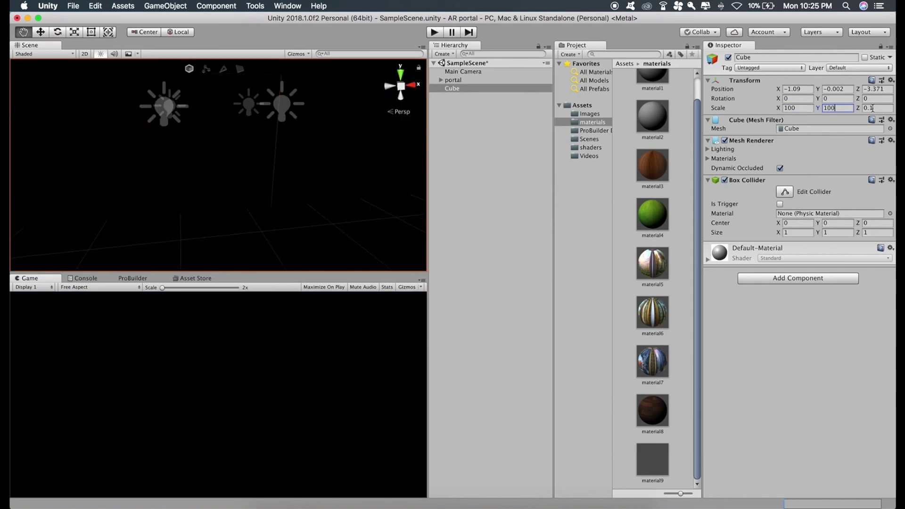
pyautogui.click(873, 108)
pyautogui.write('100')
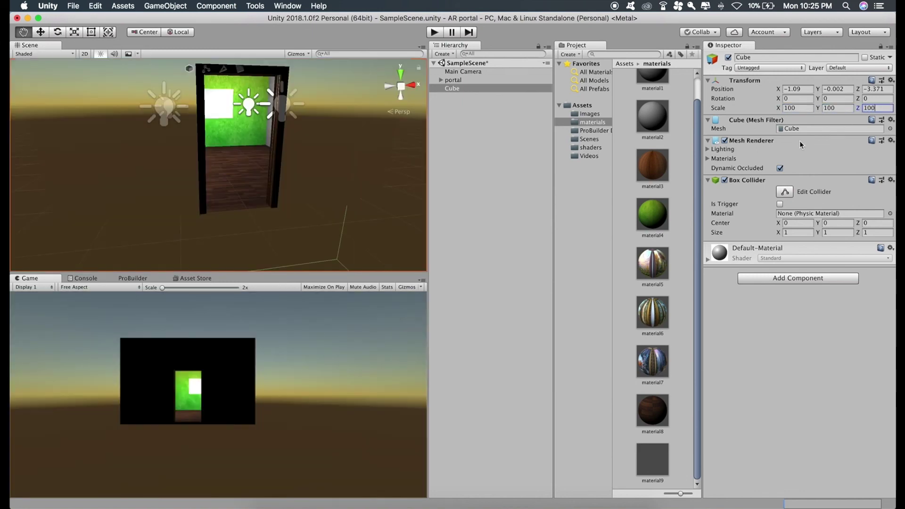
pyautogui.click(724, 140)
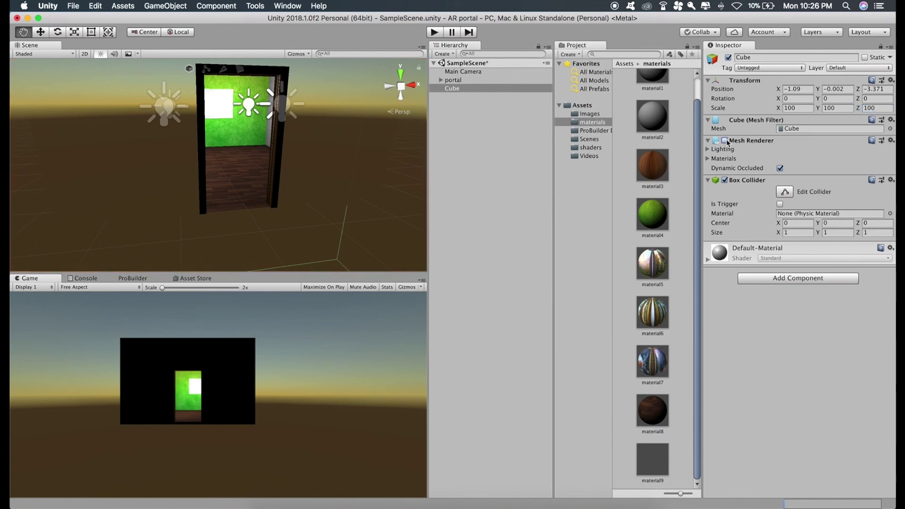
pyautogui.click(724, 180)
# Step: Nest portal under the Cube and rename the Cube to 'portal parent'
pyautogui.doubleClick(454, 88)
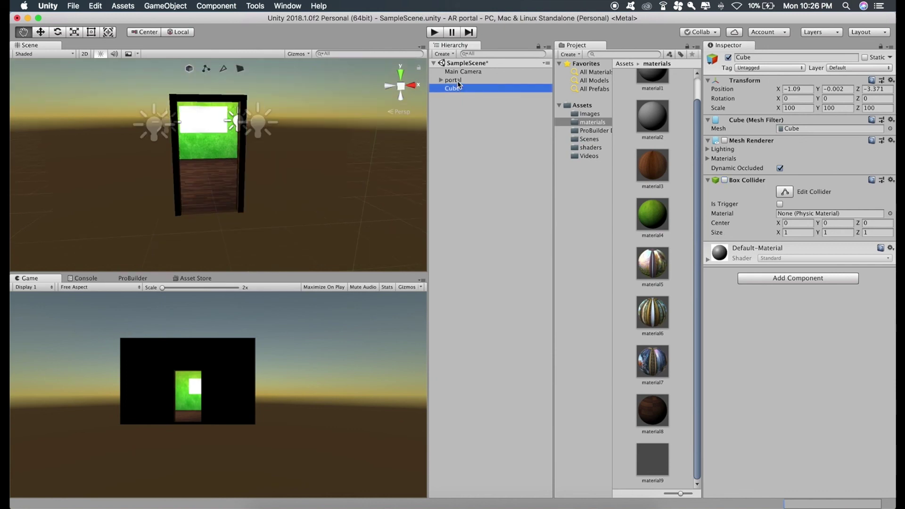
pyautogui.click(455, 81)
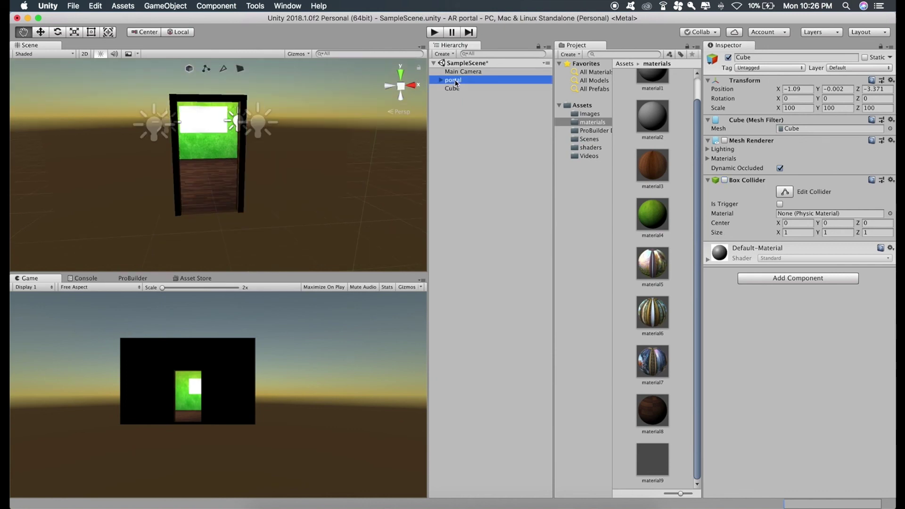
pyautogui.moveTo(455, 81); pyautogui.dragTo(453, 86)
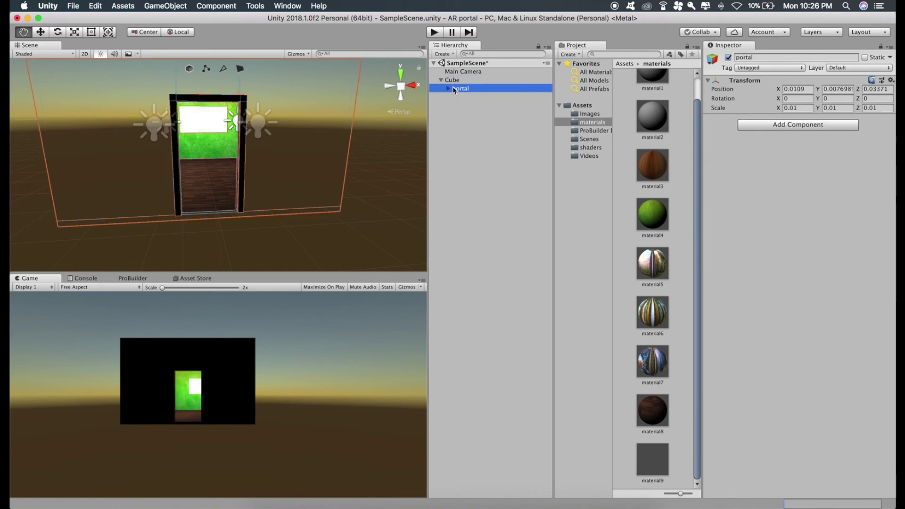
pyautogui.click(454, 80)
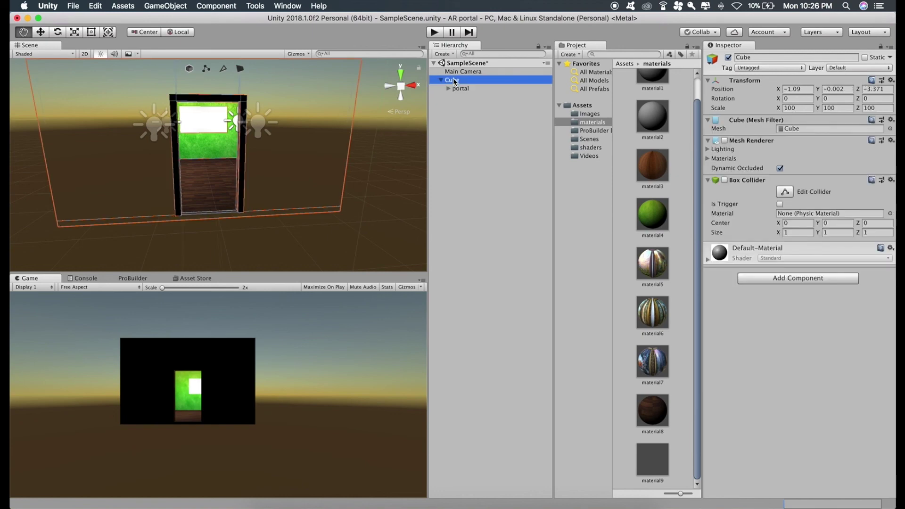
pyautogui.press('Return')
pyautogui.write('portal p')
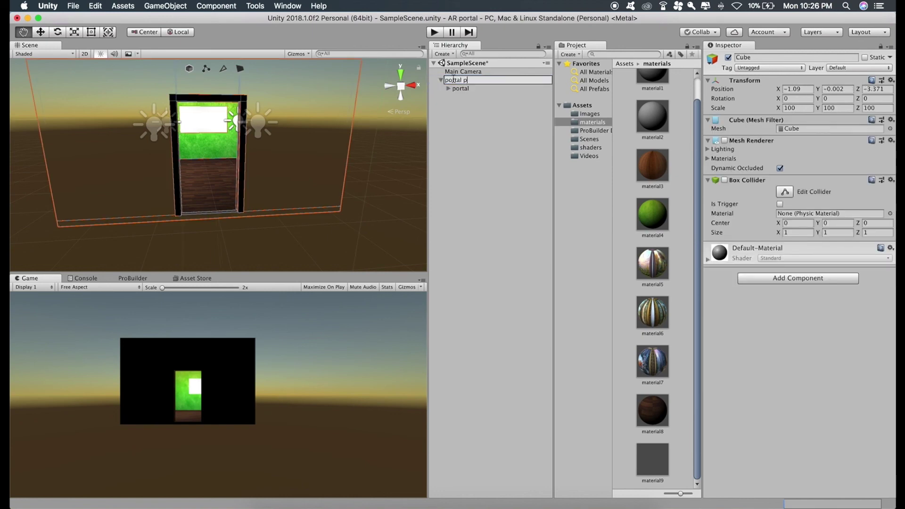
pyautogui.write('arent')
pyautogui.press('Return')
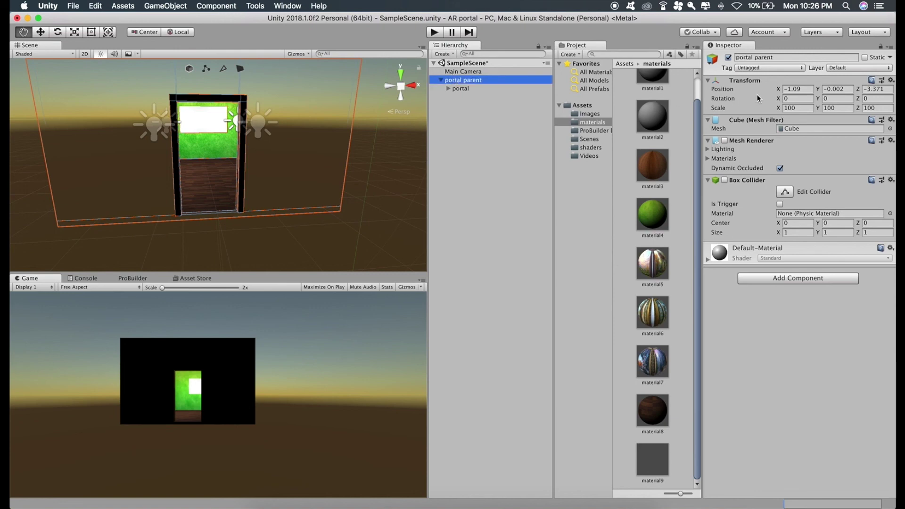
# Step: Set portal parent's Position to 0, 0, 0
pyautogui.click(796, 89)
pyautogui.write('0')
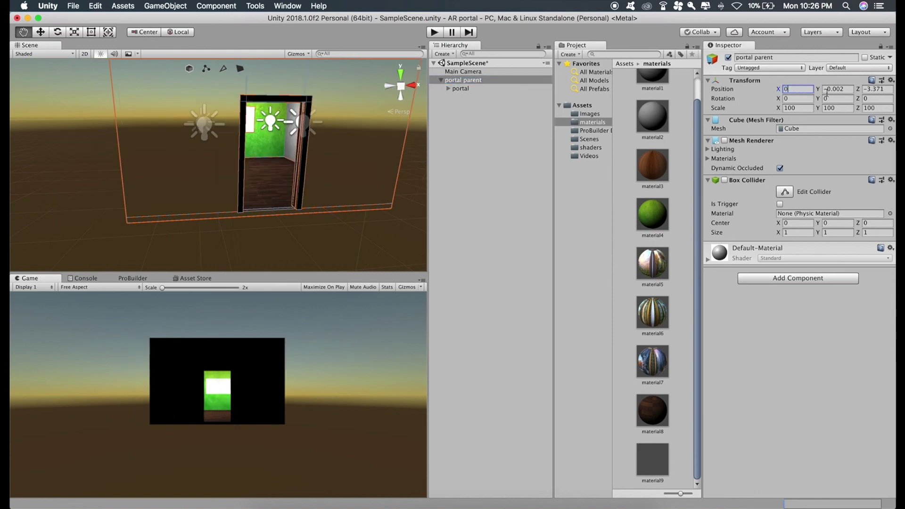
pyautogui.click(827, 90)
pyautogui.write('0')
pyautogui.click(877, 90)
pyautogui.write('0')
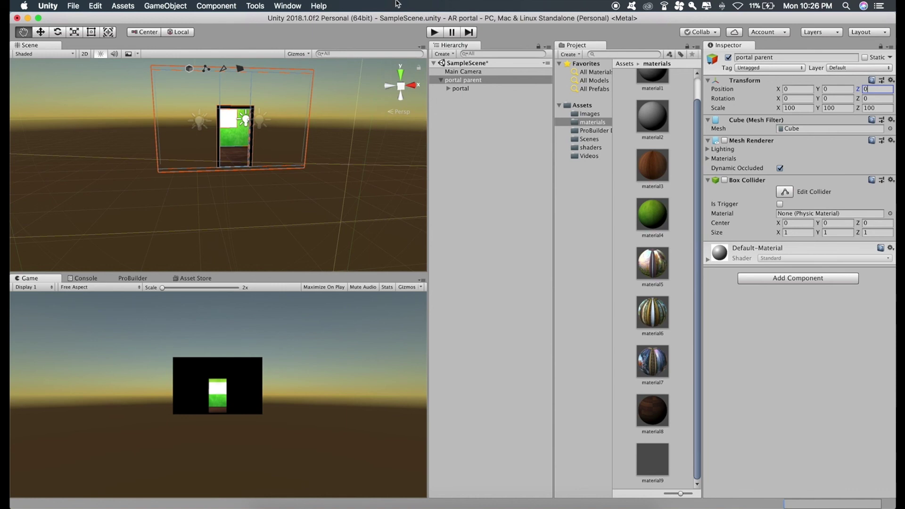
pyautogui.moveTo(216, 72); pyautogui.dragTo(224, 138)
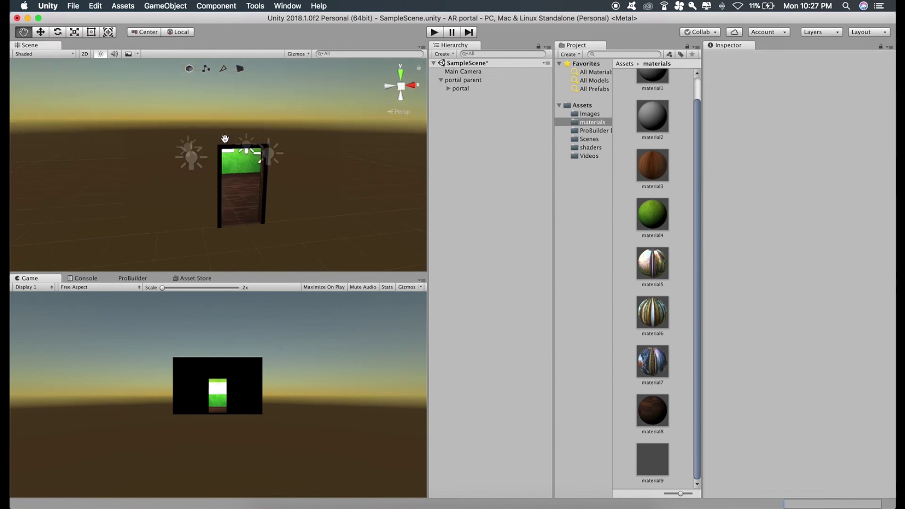